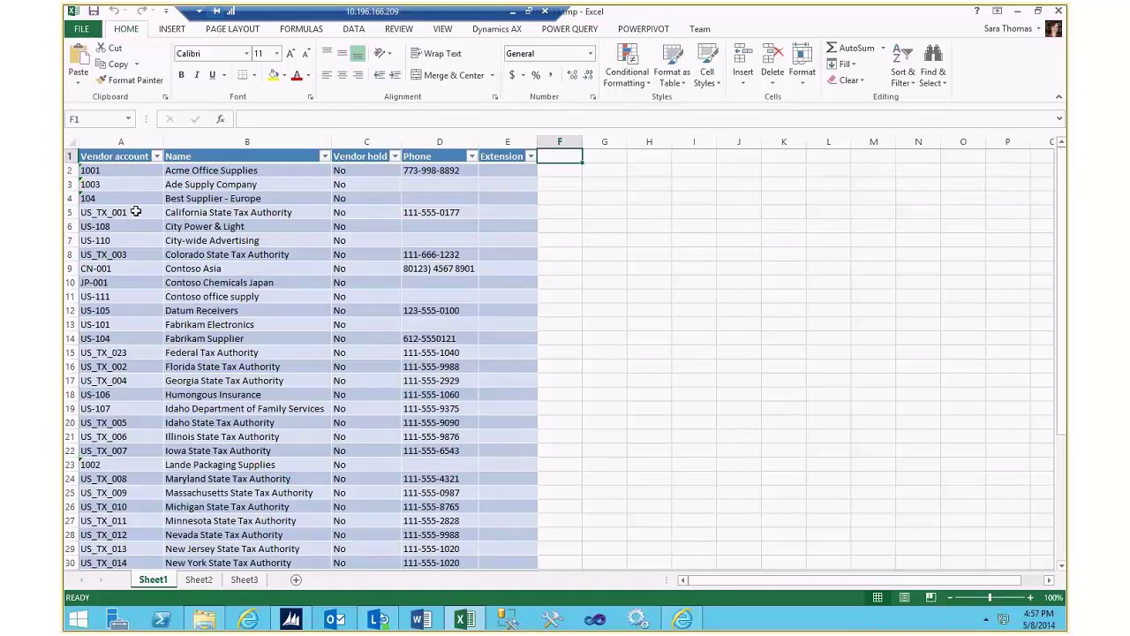
# Add the CustTable table from Dynamics AX to the workbook on a new worksheet and refresh it to load the customer records.
pyautogui.click(198, 580)
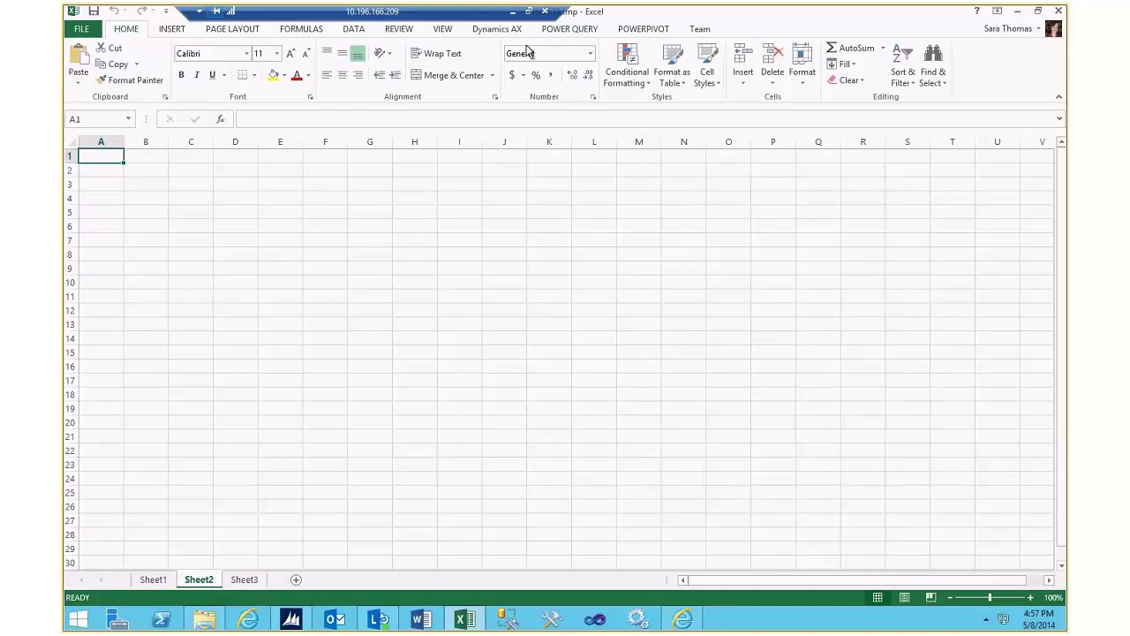
pyautogui.click(492, 33)
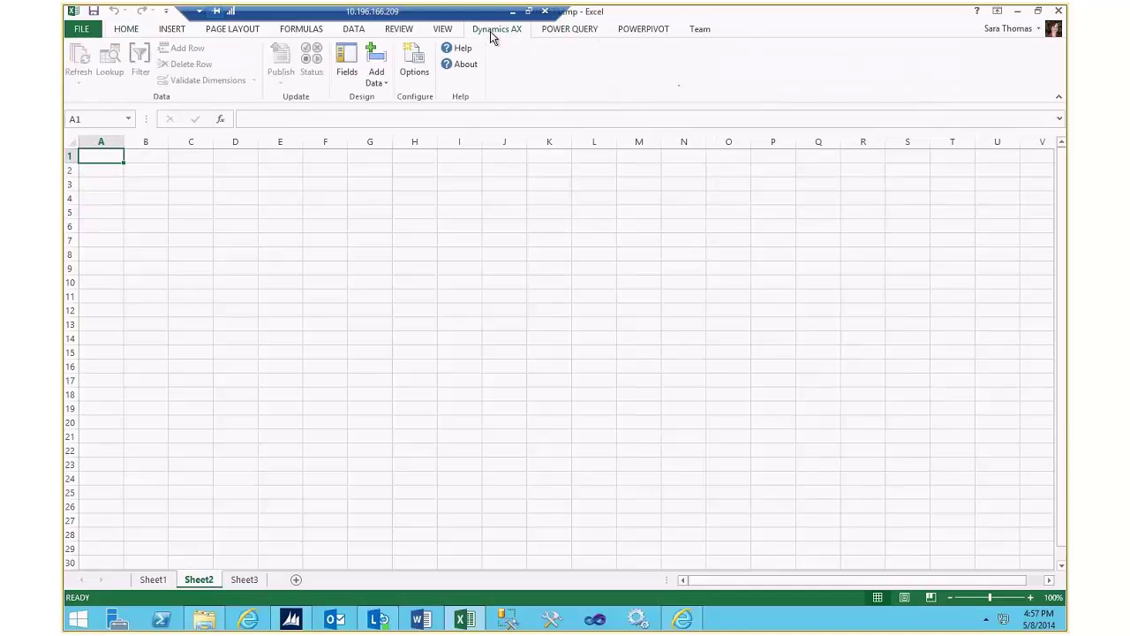
pyautogui.click(380, 84)
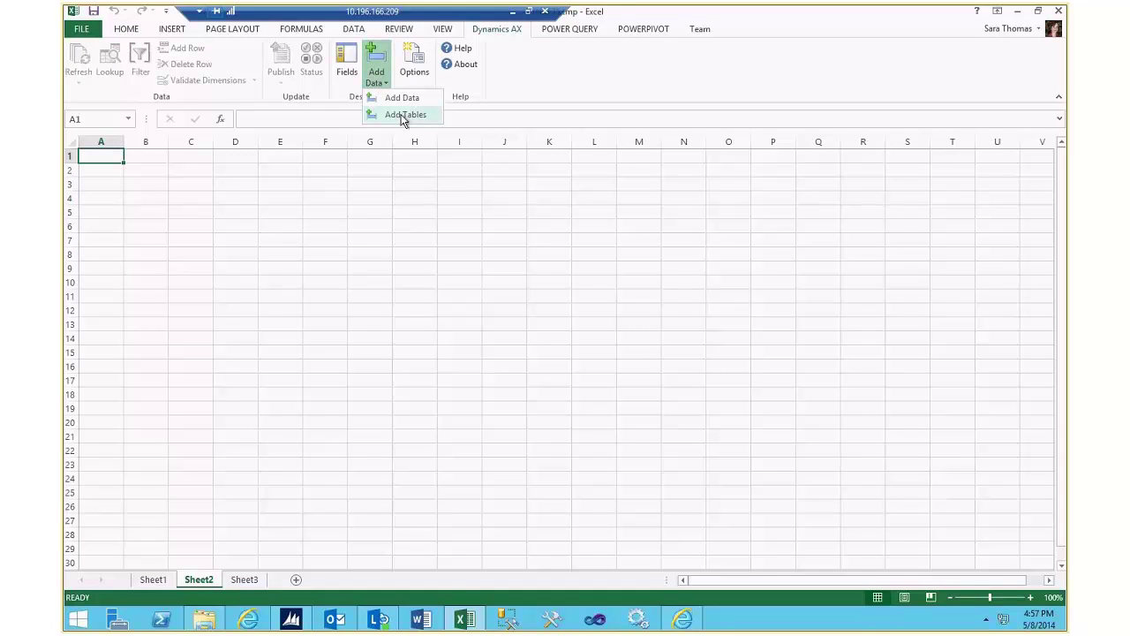
pyautogui.click(404, 116)
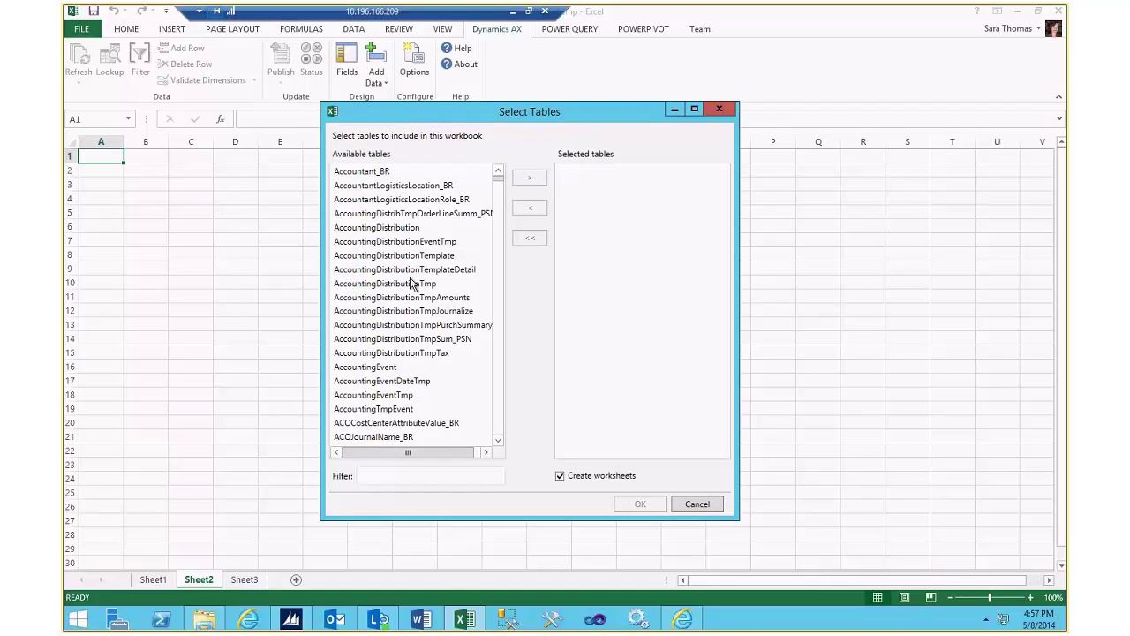
pyautogui.click(405, 325)
pyautogui.write('custtable')
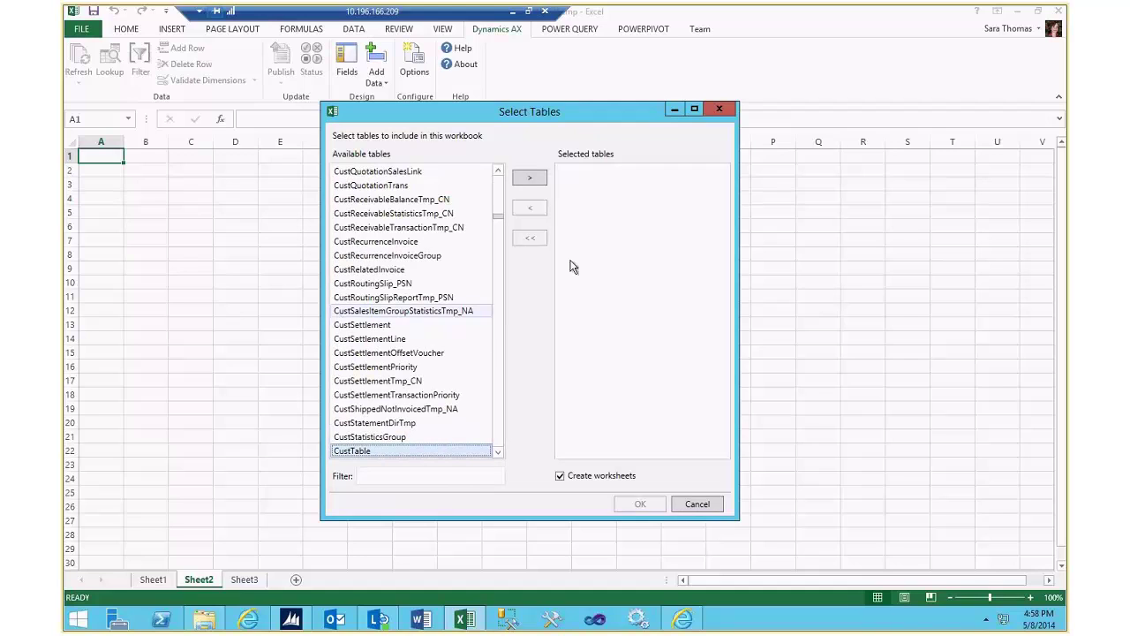
pyautogui.click(533, 180)
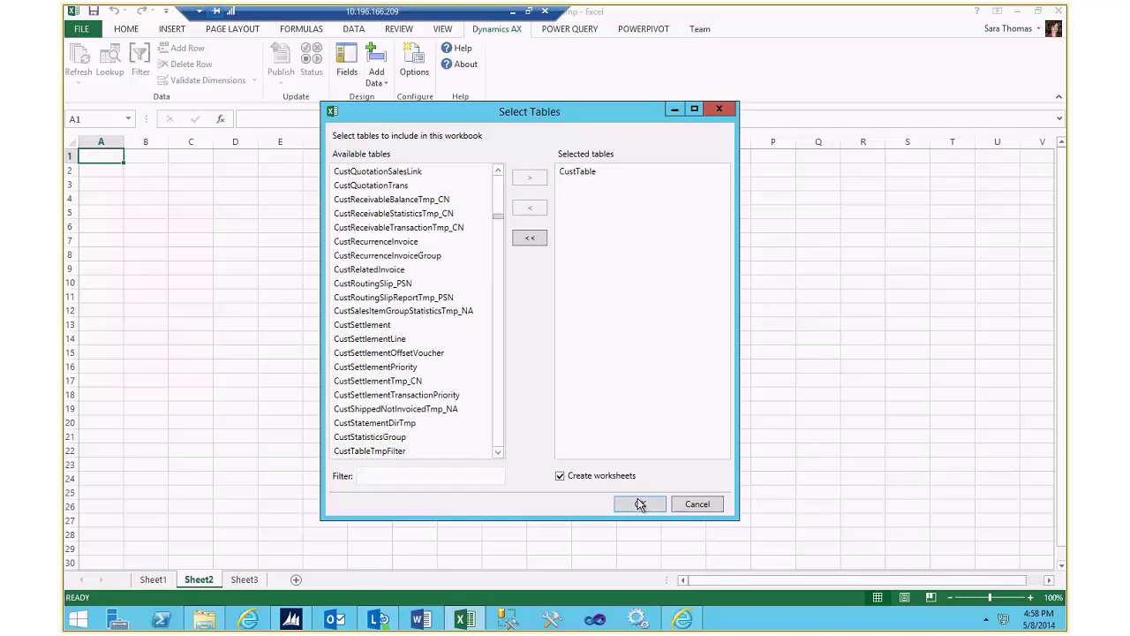
pyautogui.click(640, 505)
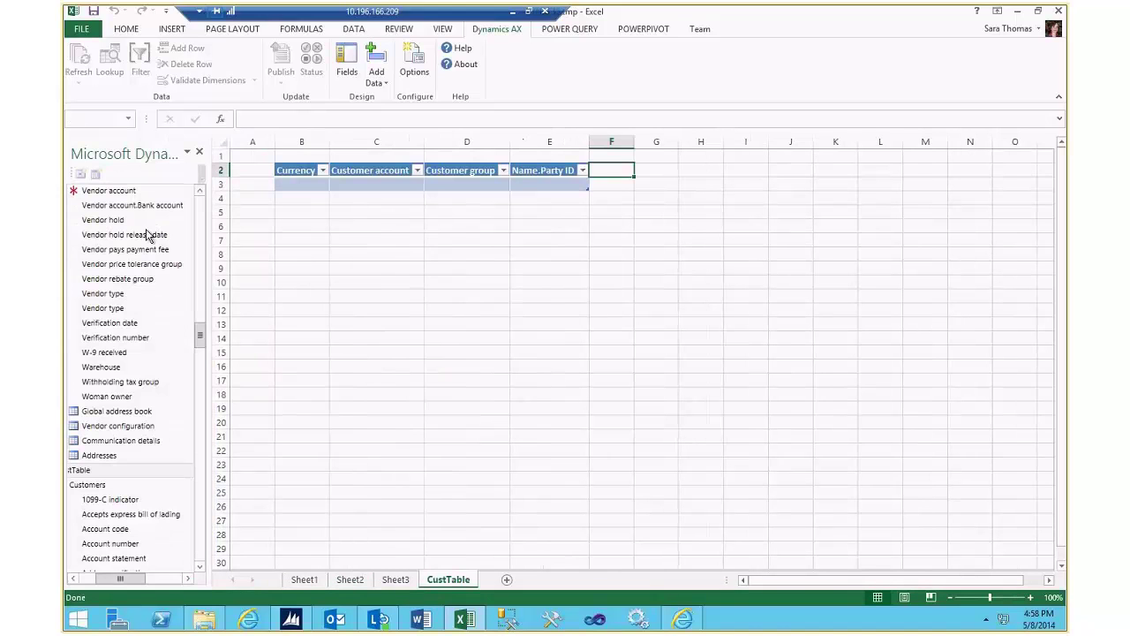
pyautogui.click(201, 156)
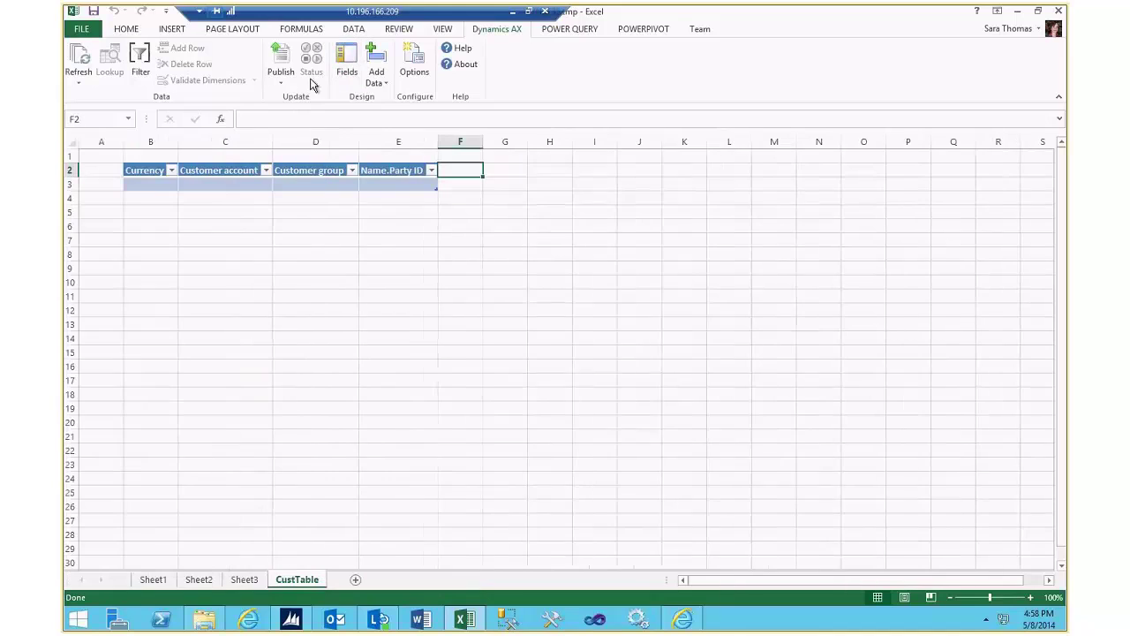
pyautogui.click(76, 71)
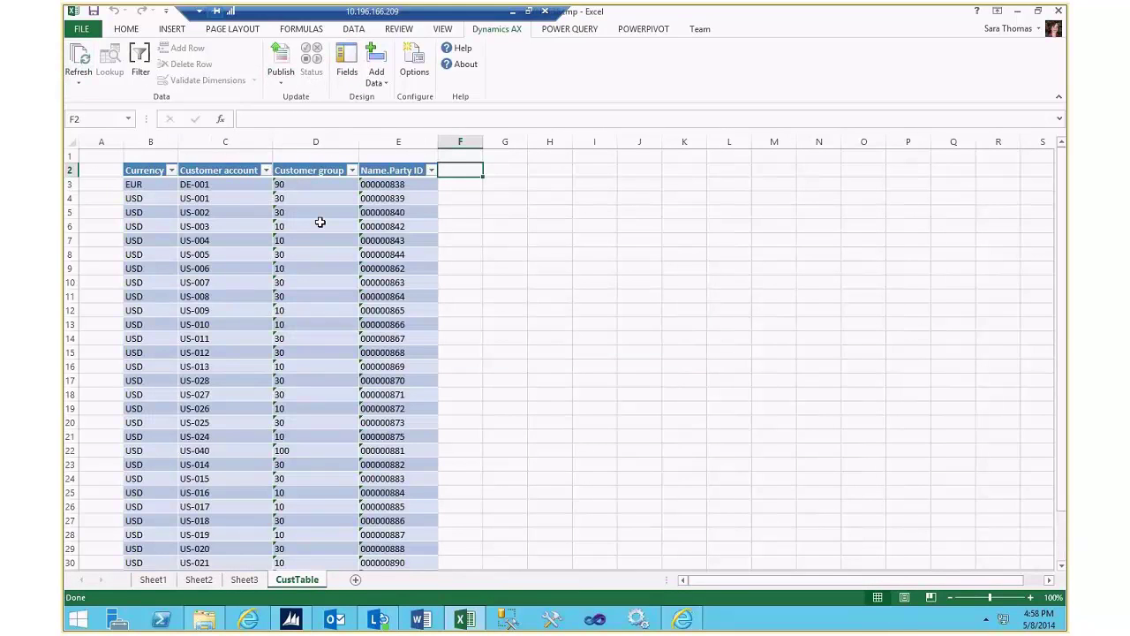
# Set the customer group to 80 for the customers in rows 4 and 5 of the CustTable sheet.
pyautogui.click(309, 203)
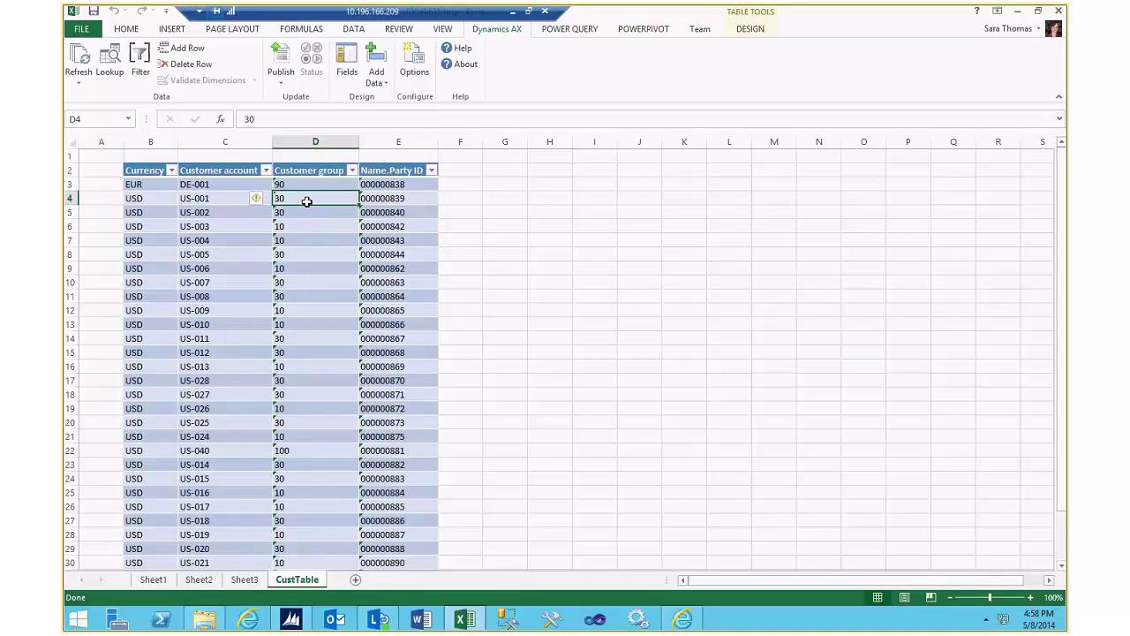
pyautogui.write('80')
pyautogui.press('Return')
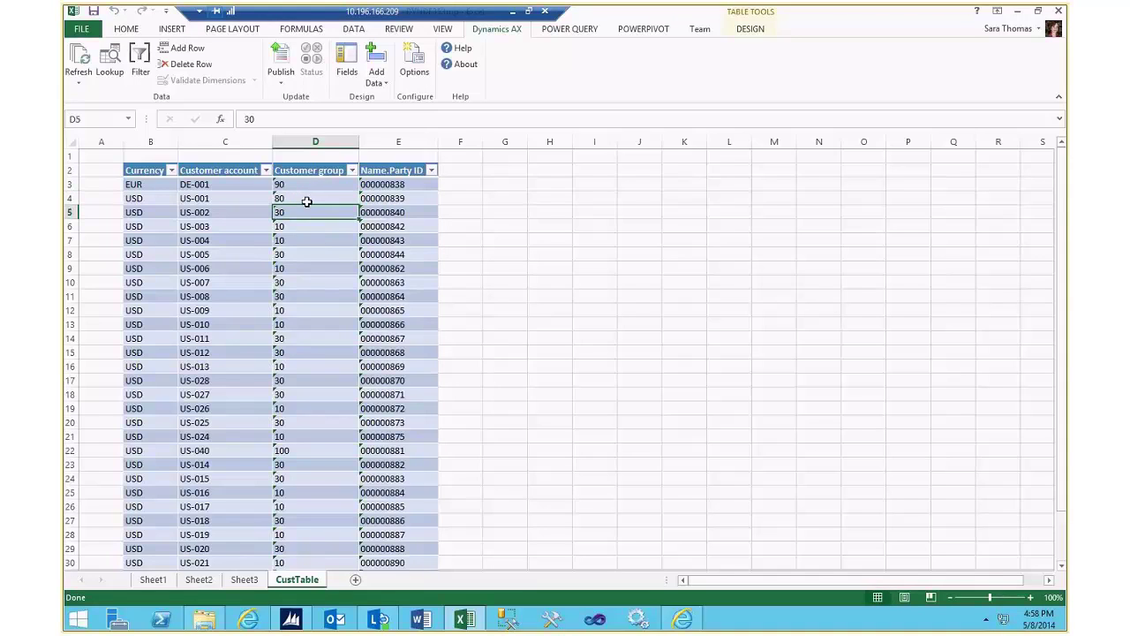
pyautogui.write('80')
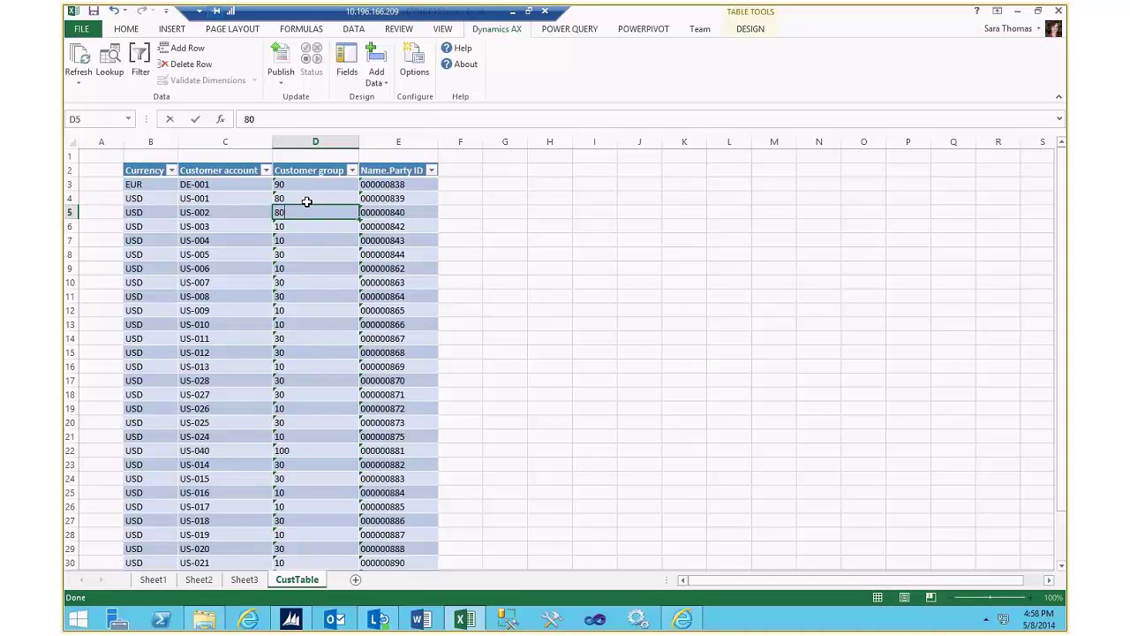
pyautogui.press('Return')
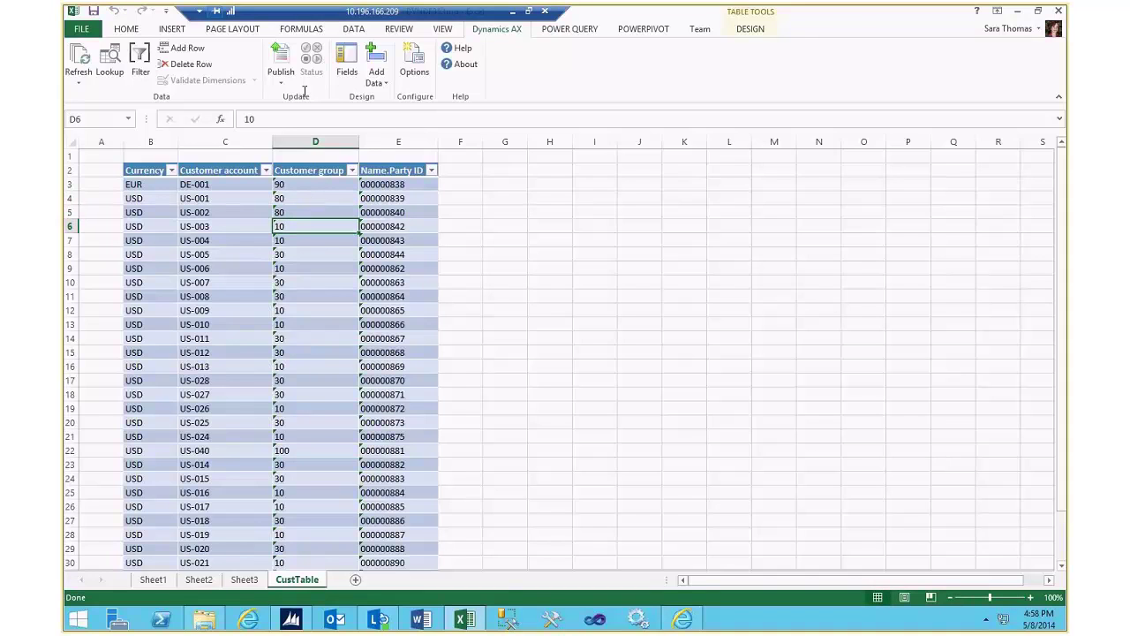
# Publish the customer group changes to Dynamics AX, check the publishing status sheet and return to the CustTable sheet.
pyautogui.click(281, 58)
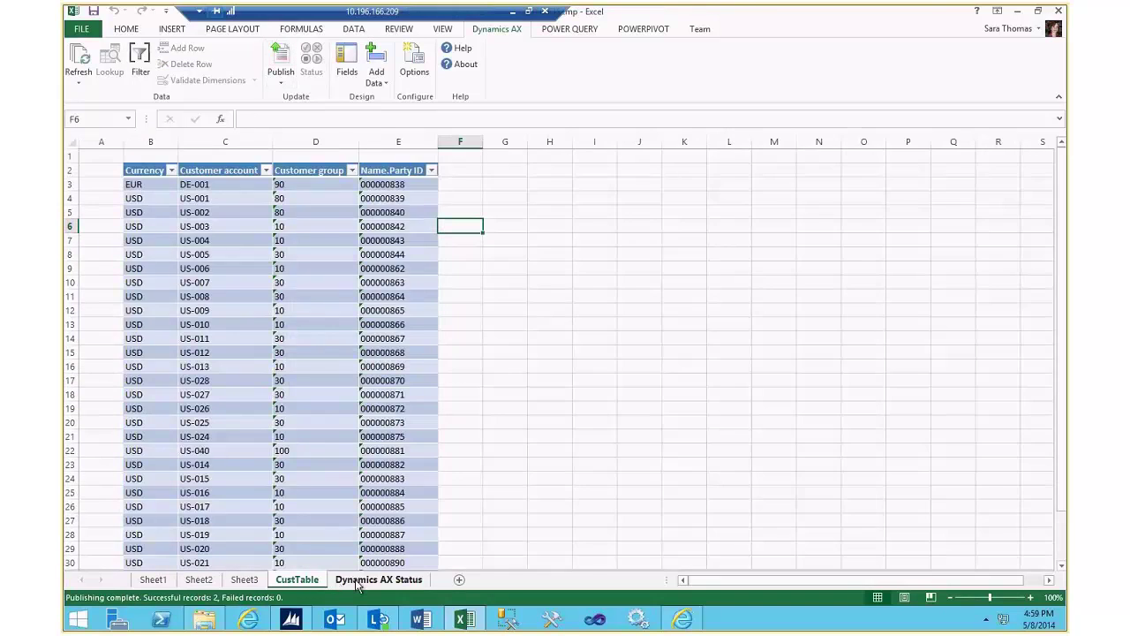
pyautogui.click(358, 583)
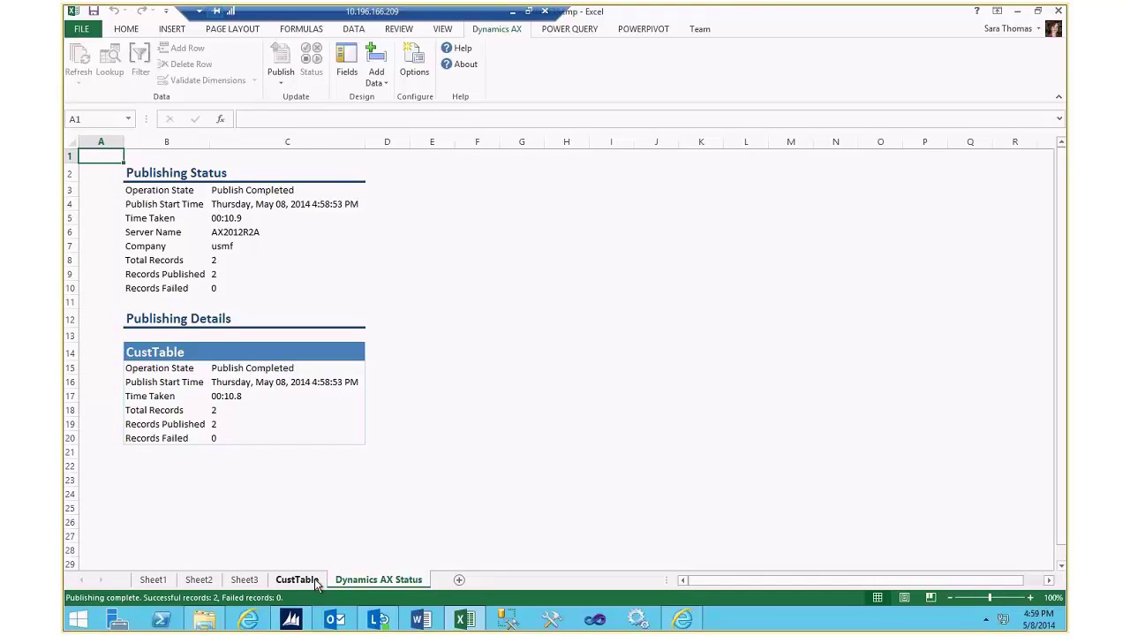
pyautogui.click(314, 578)
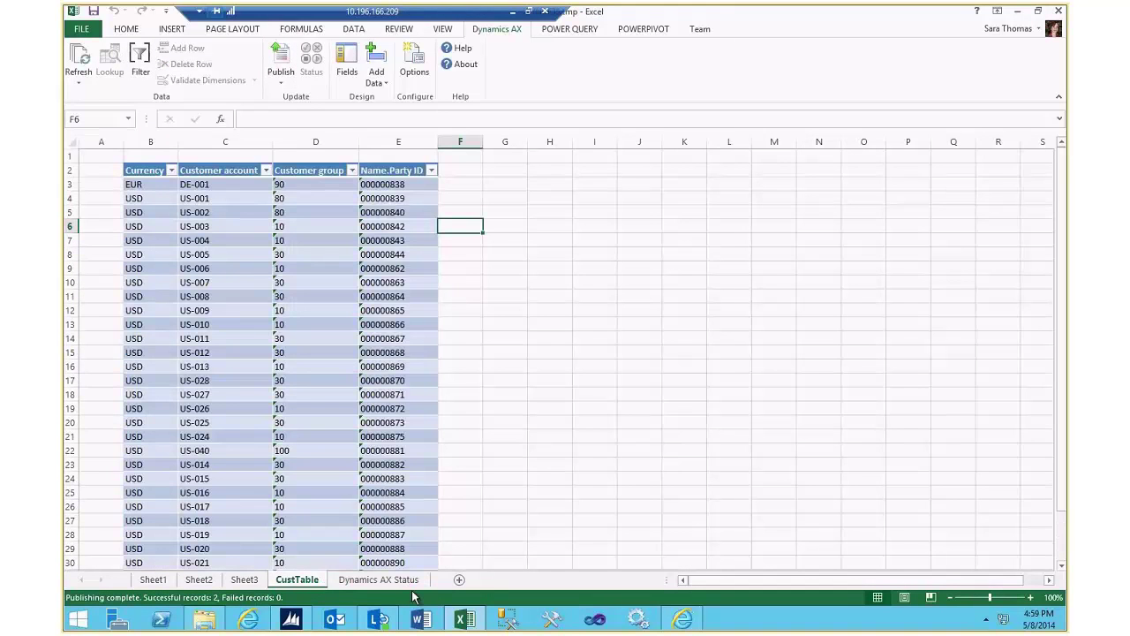
# Switch to Dynamics AX and open the system administration database log, sorted by created date and time with the newest first.
pyautogui.click(290, 620)
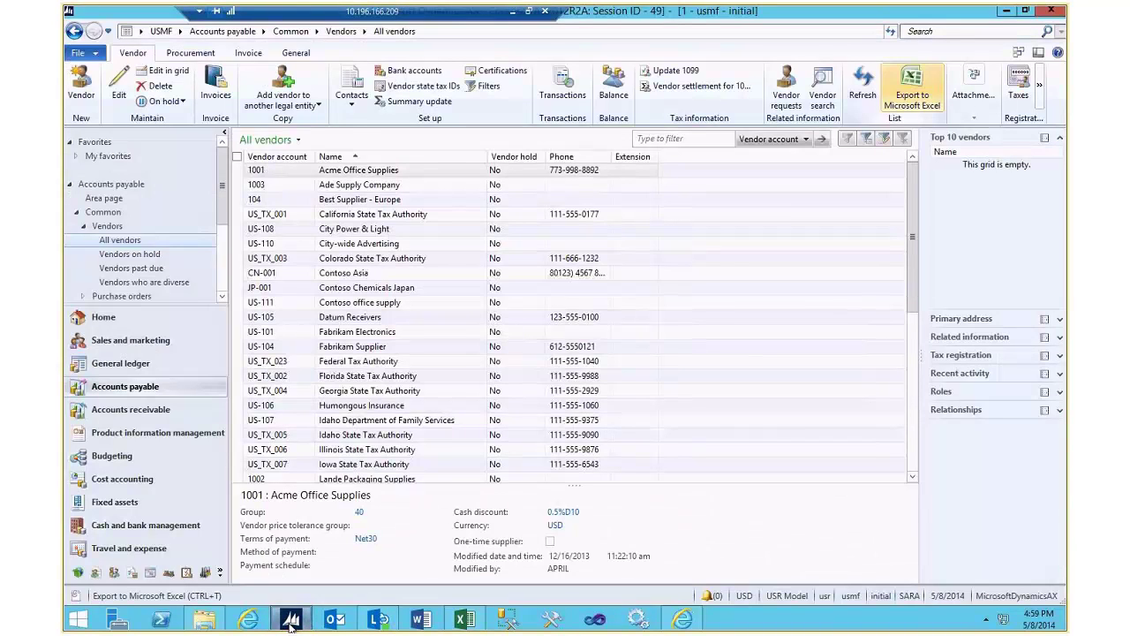
pyautogui.click(179, 35)
pyautogui.click(228, 463)
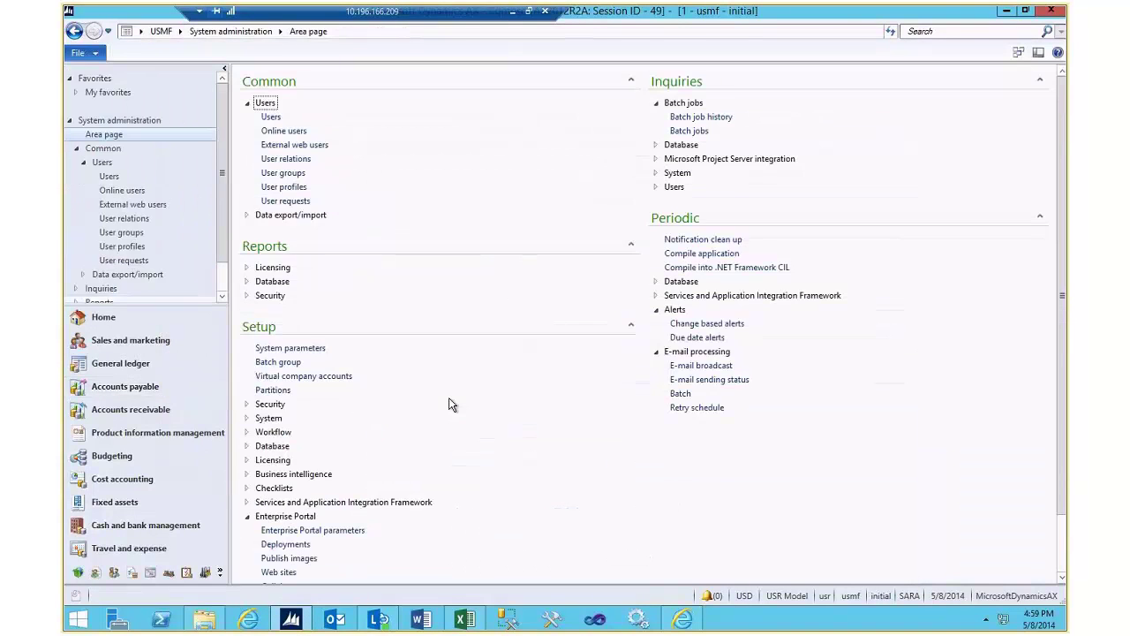
pyautogui.click(672, 145)
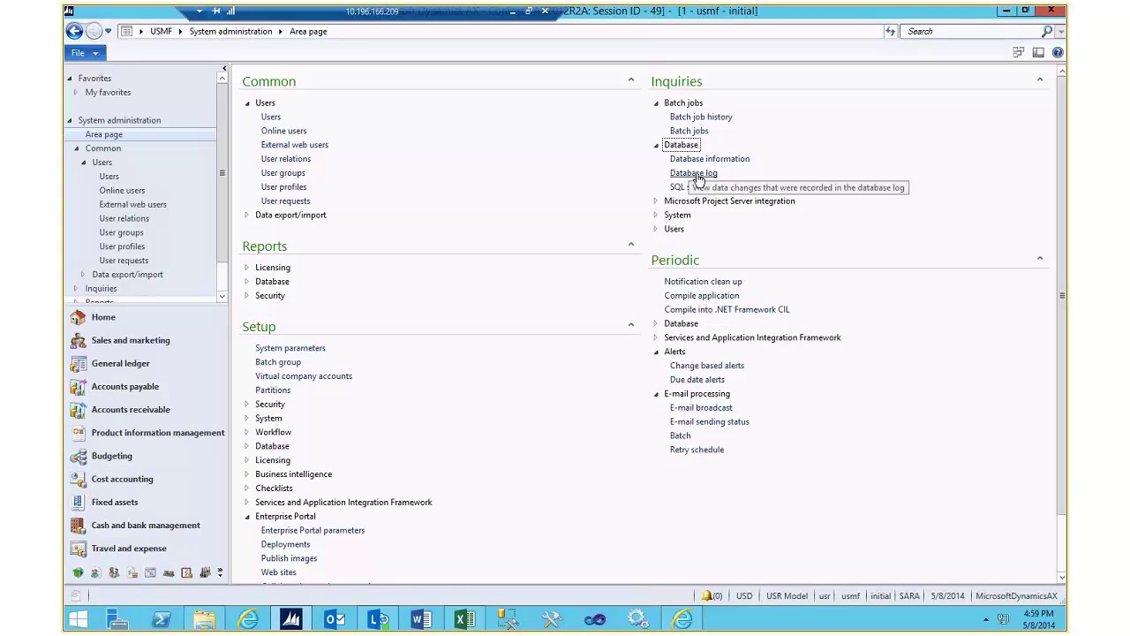
pyautogui.click(695, 173)
pyautogui.click(754, 222)
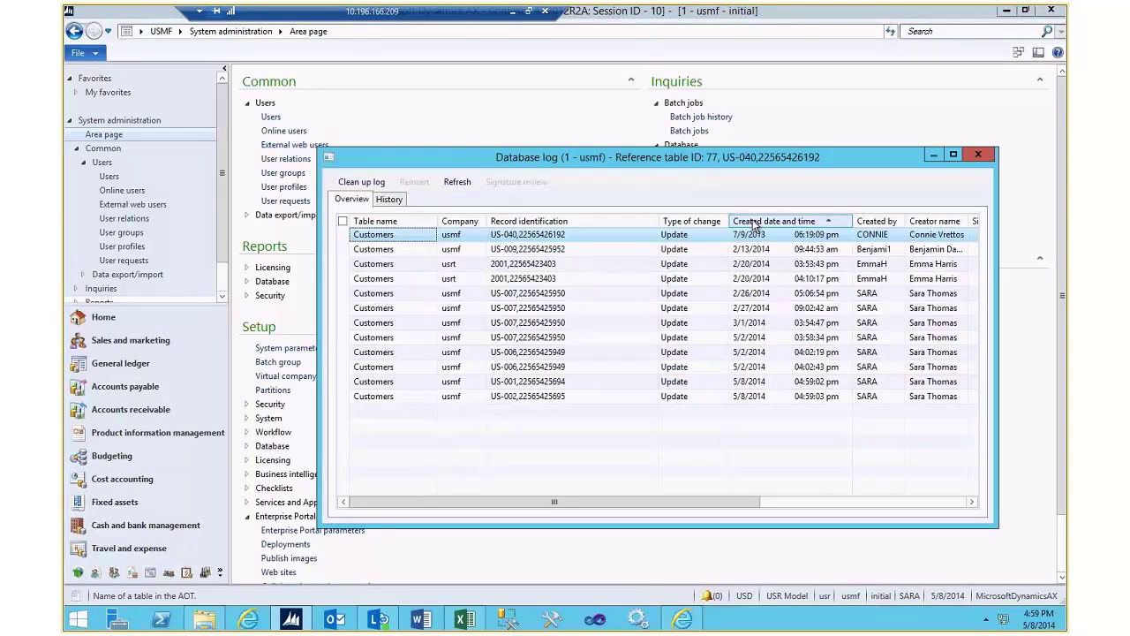
pyautogui.click(754, 222)
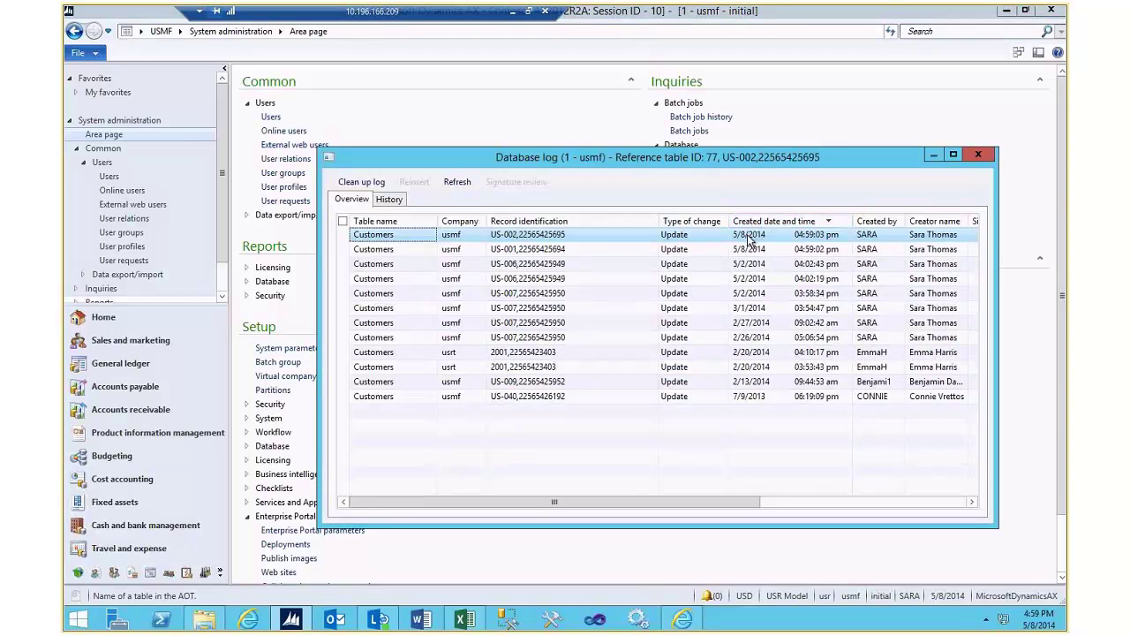
# Examine the value history of the customer update logged on 5/8/2014 at 04:59:02 pm and return to the log overview.
pyautogui.click(379, 234)
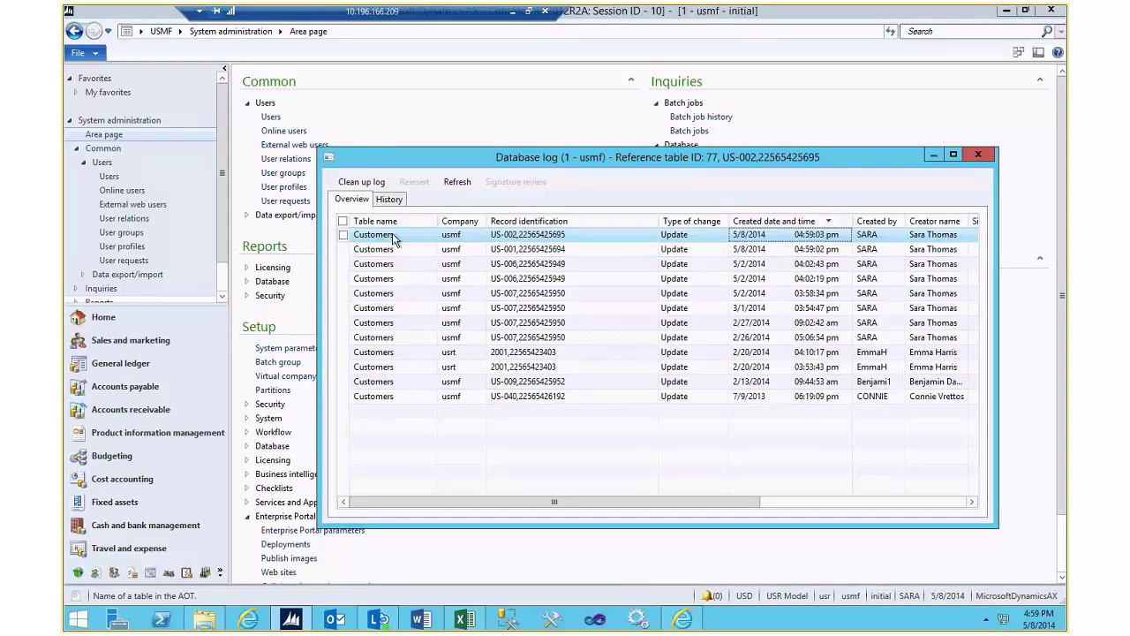
pyautogui.click(394, 251)
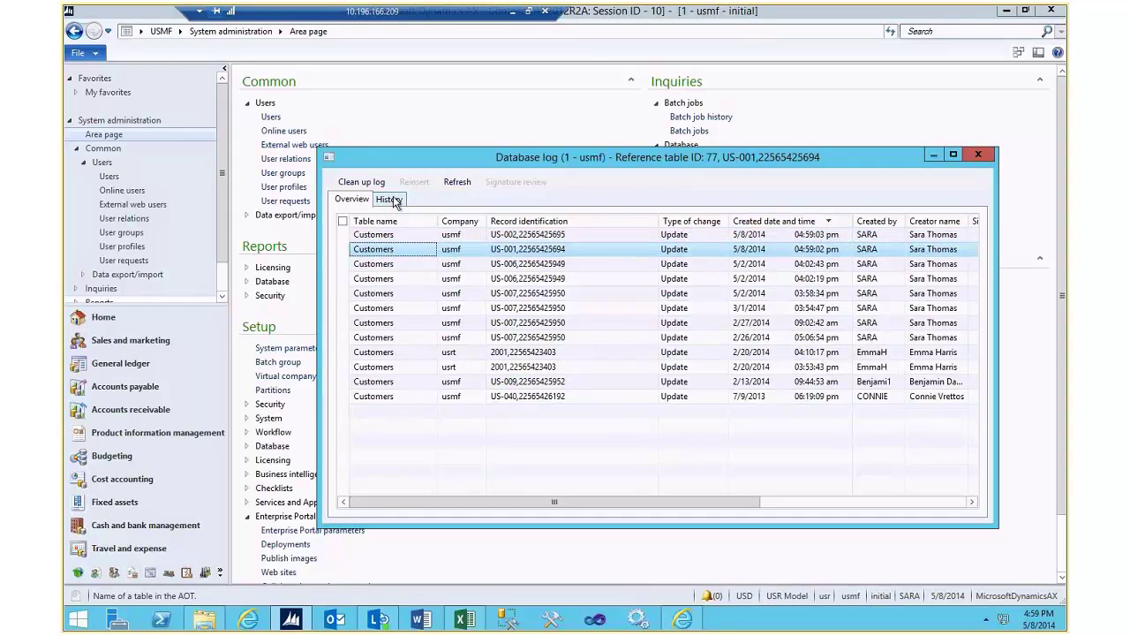
pyautogui.click(391, 200)
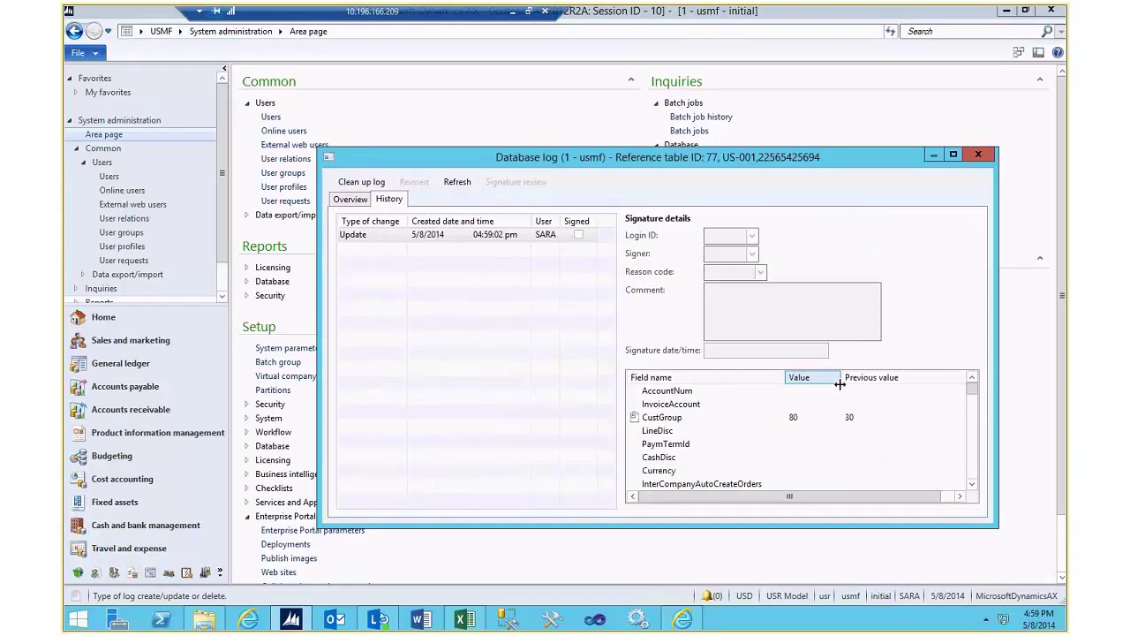
pyautogui.click(356, 202)
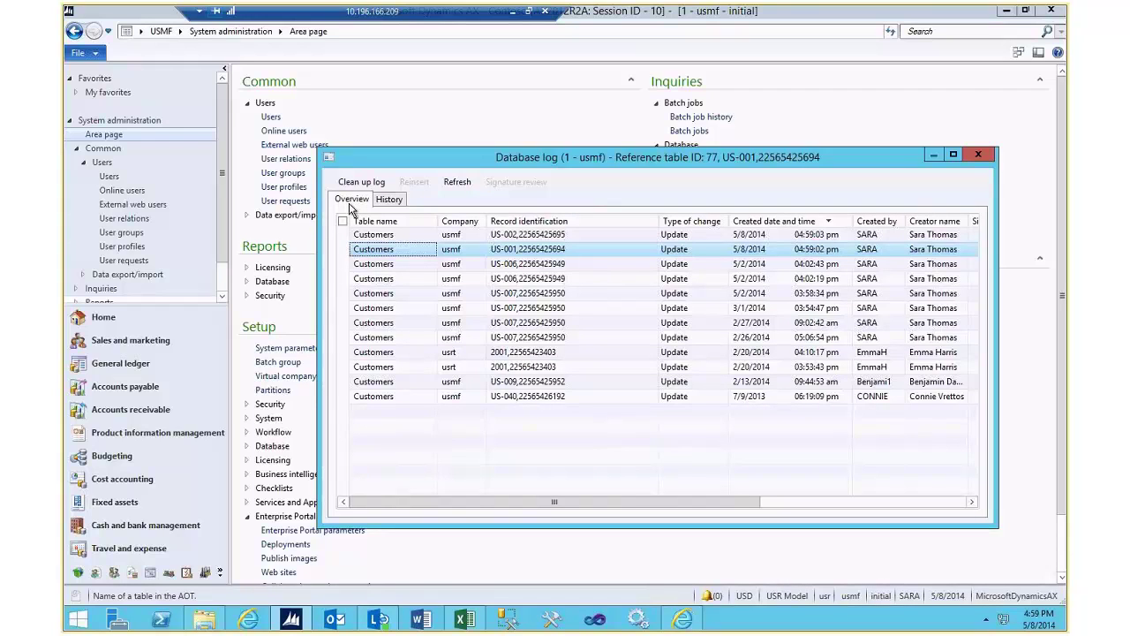
# Review the electronic signature details of the customer update logged on 5/2/2014 at 03:58:34 pm, and return to the newest log entry.
pyautogui.click(380, 298)
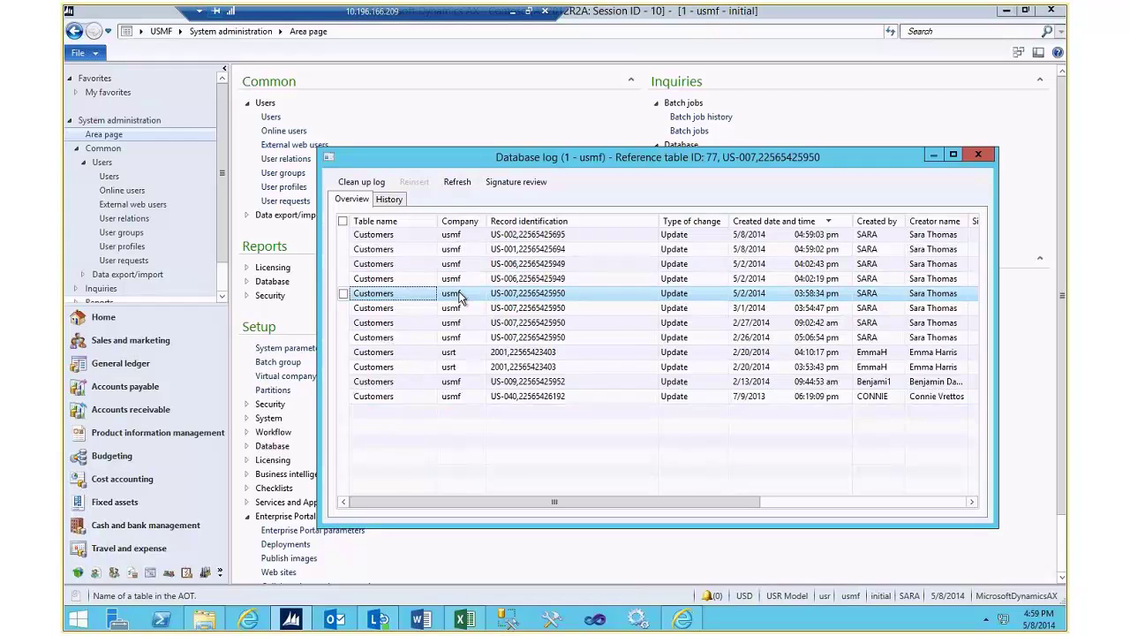
pyautogui.click(525, 179)
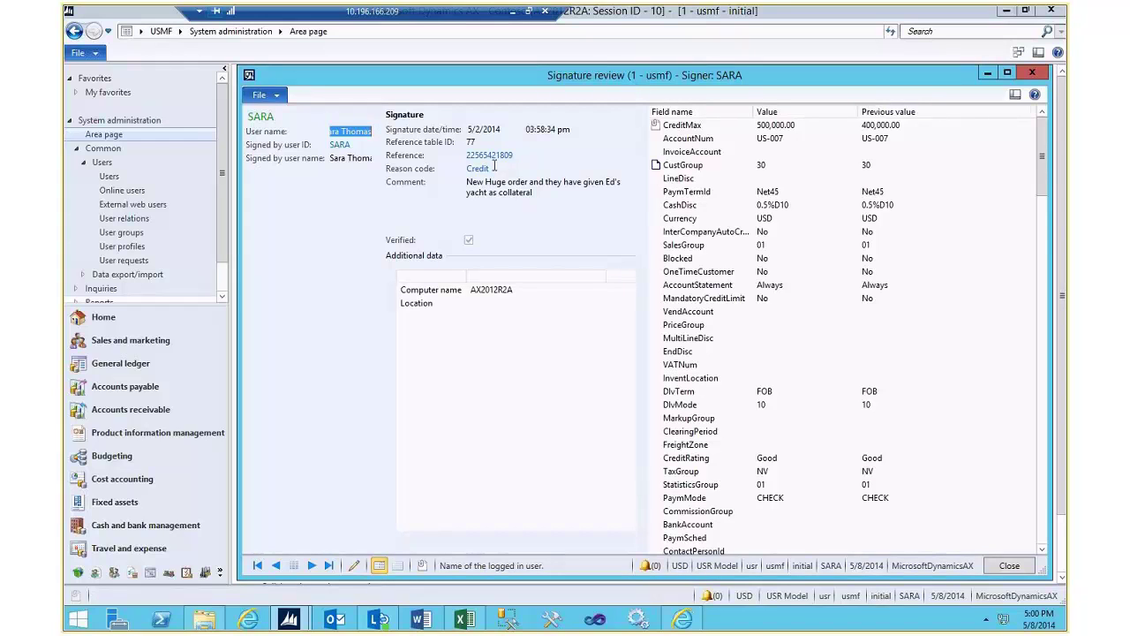
pyautogui.moveTo(482, 168)
pyautogui.click(1032, 73)
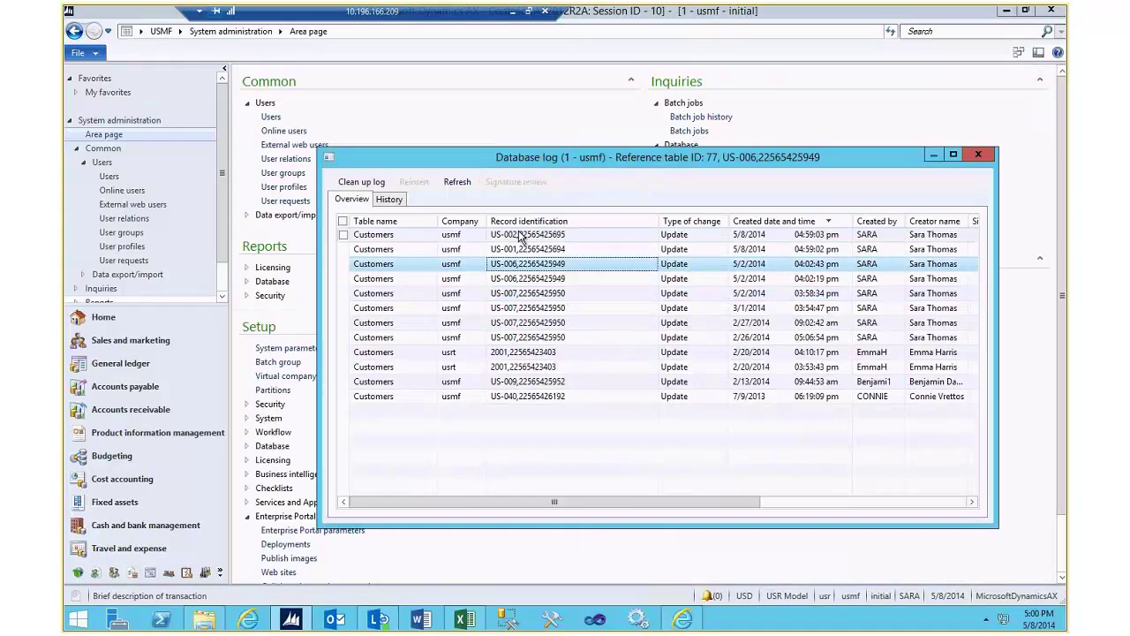
pyautogui.click(521, 235)
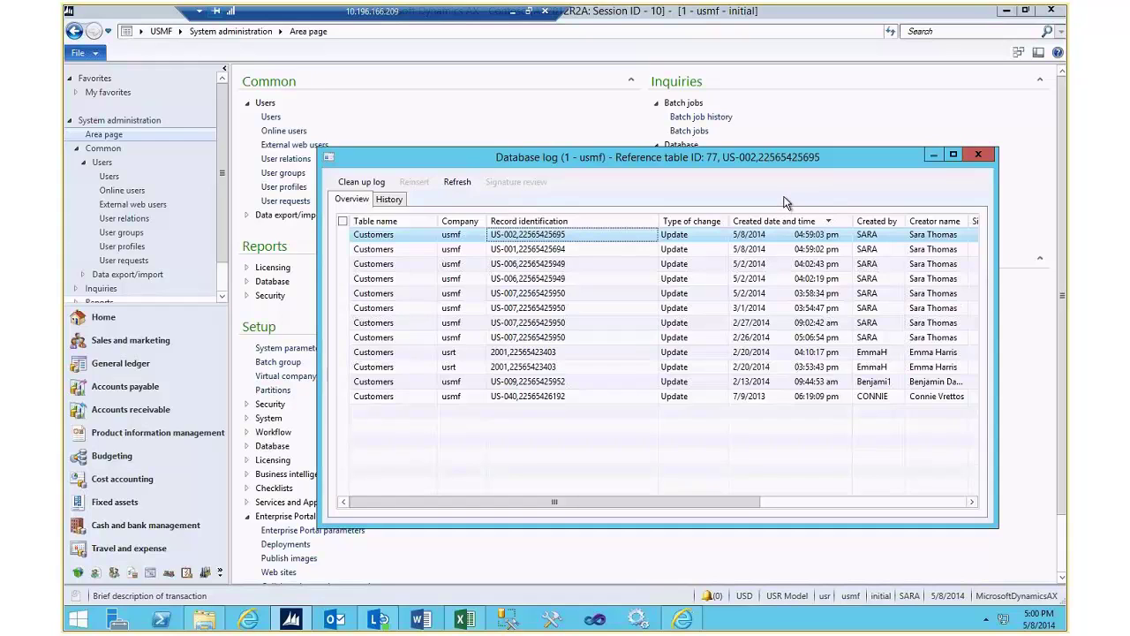
# Close the database log, switch to Excel and close the DYNDF35.tmp.xlsx workbook without saving.
pyautogui.click(981, 157)
pyautogui.click(468, 619)
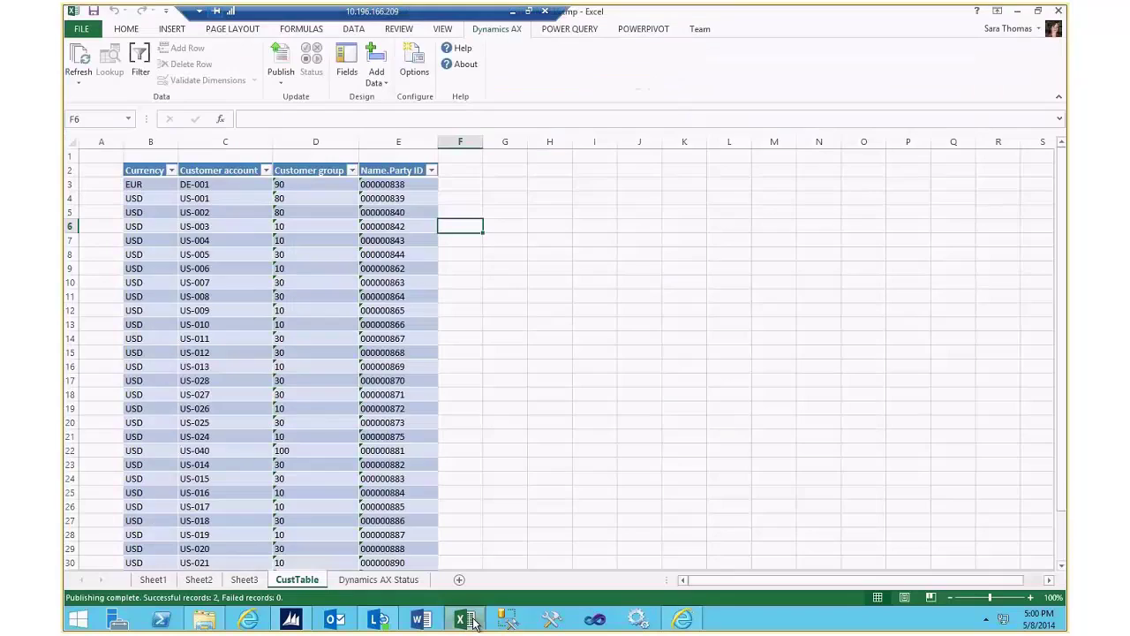
pyautogui.click(1058, 10)
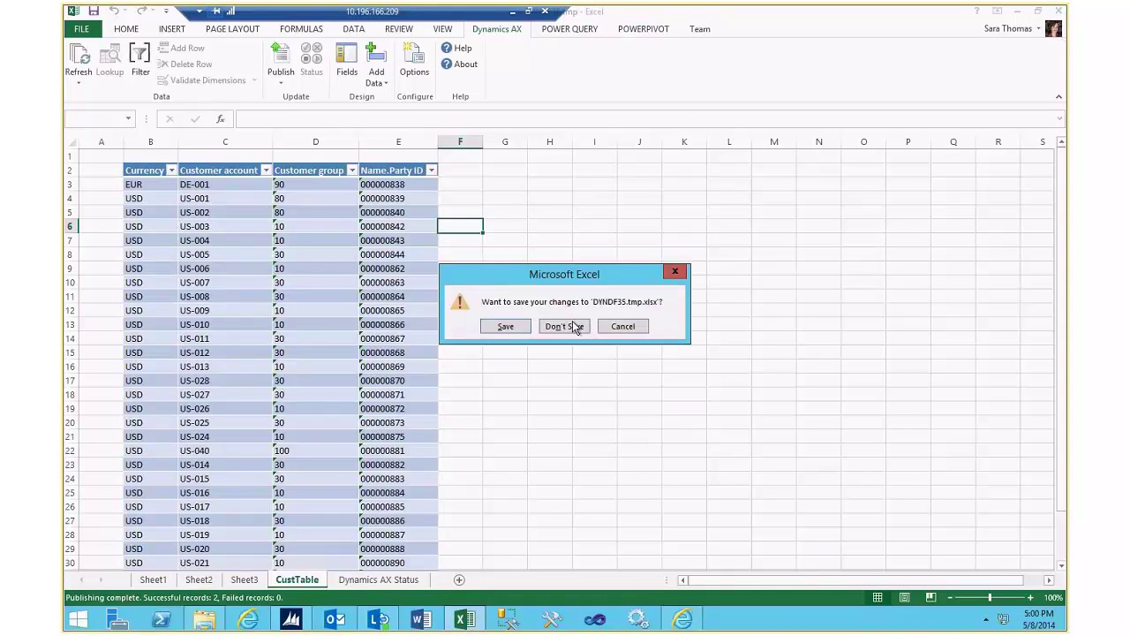
pyautogui.click(564, 327)
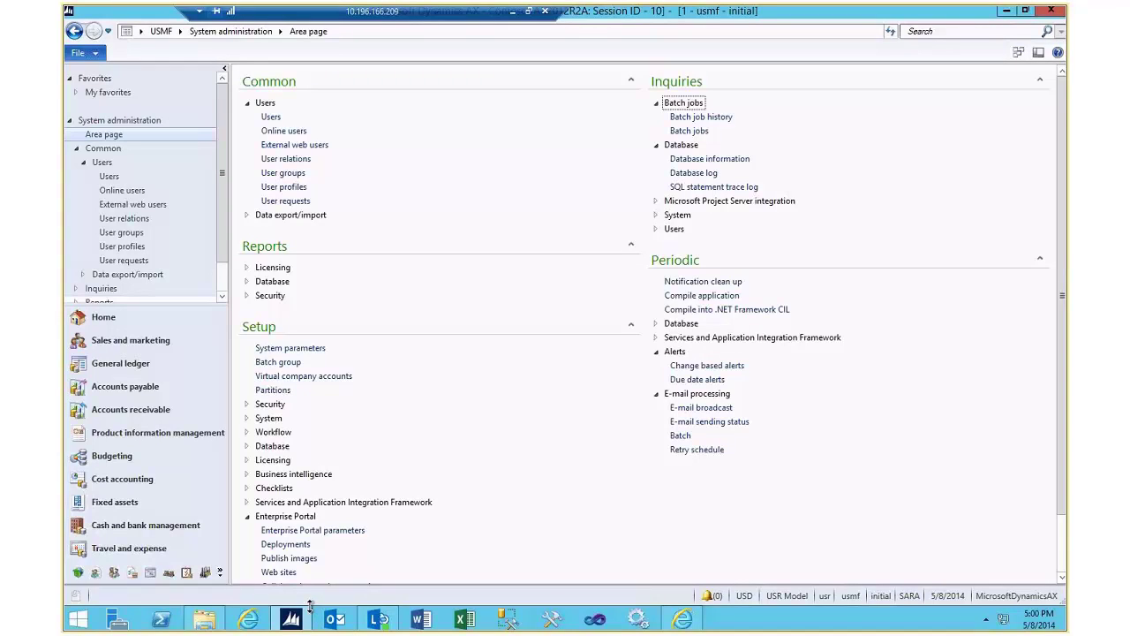
# Open the pinned GJTrxTemplate workbook in Excel and bring up the Dynamics AX add-in commands.
pyautogui.rightClick(463, 622)
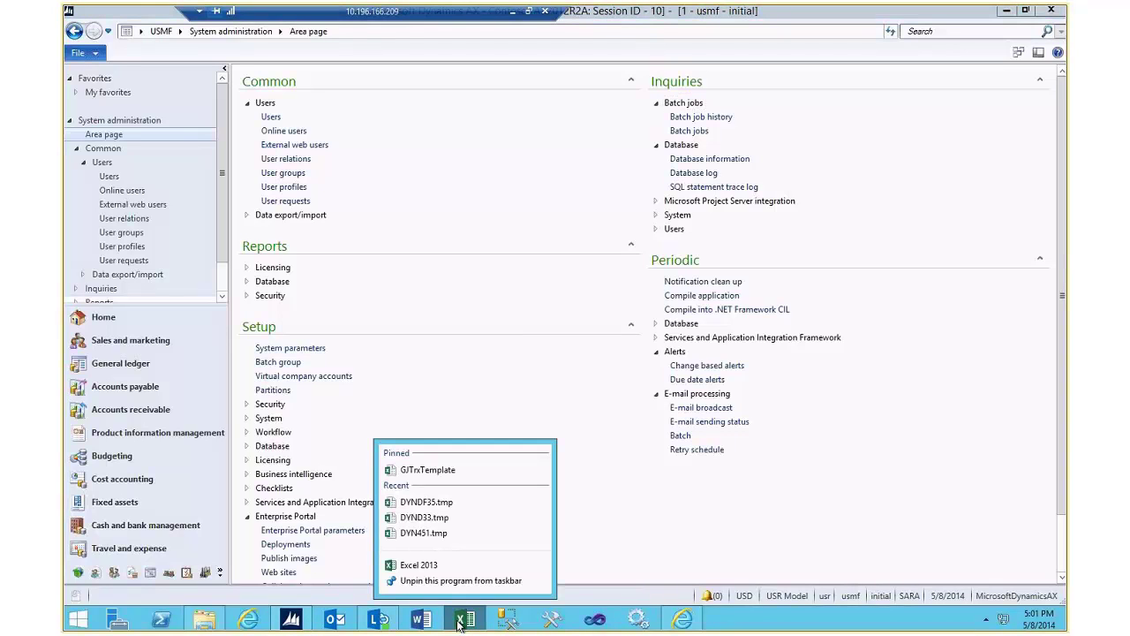
pyautogui.click(427, 470)
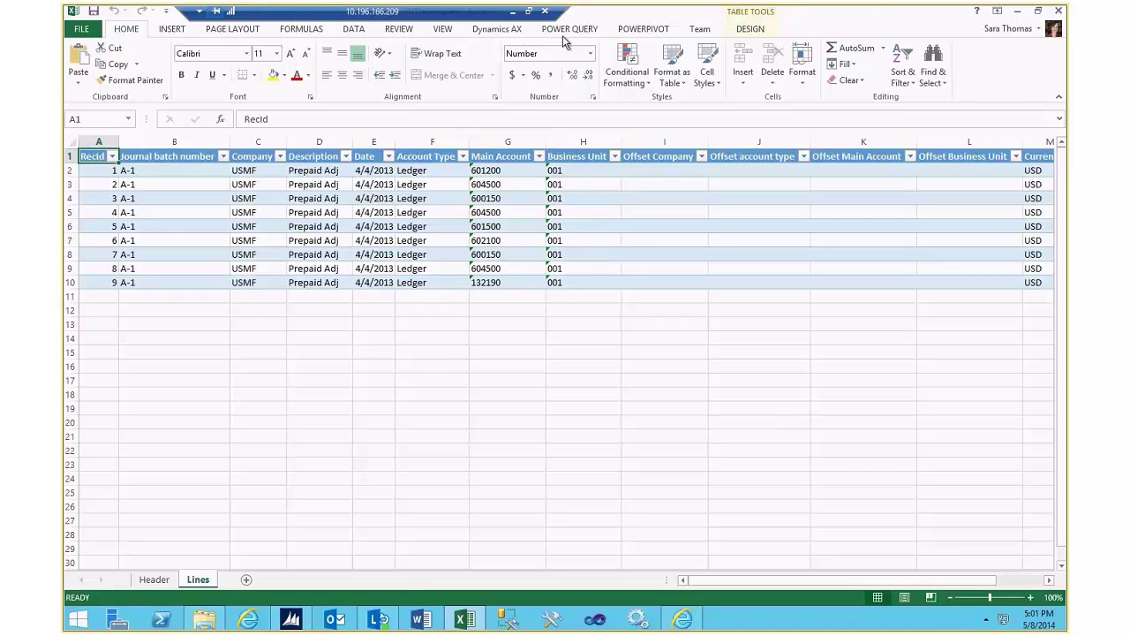
pyautogui.click(497, 28)
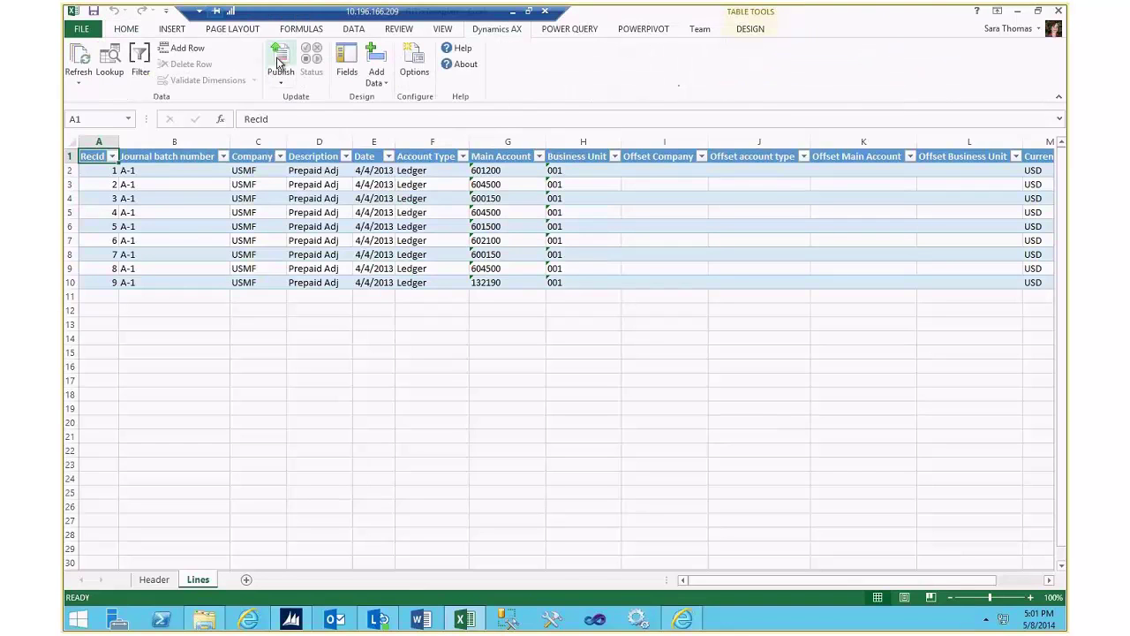
# Publish the general journal lines to Dynamics AX, and close the GJTrxTemplate workbook without saving.
pyautogui.click(278, 60)
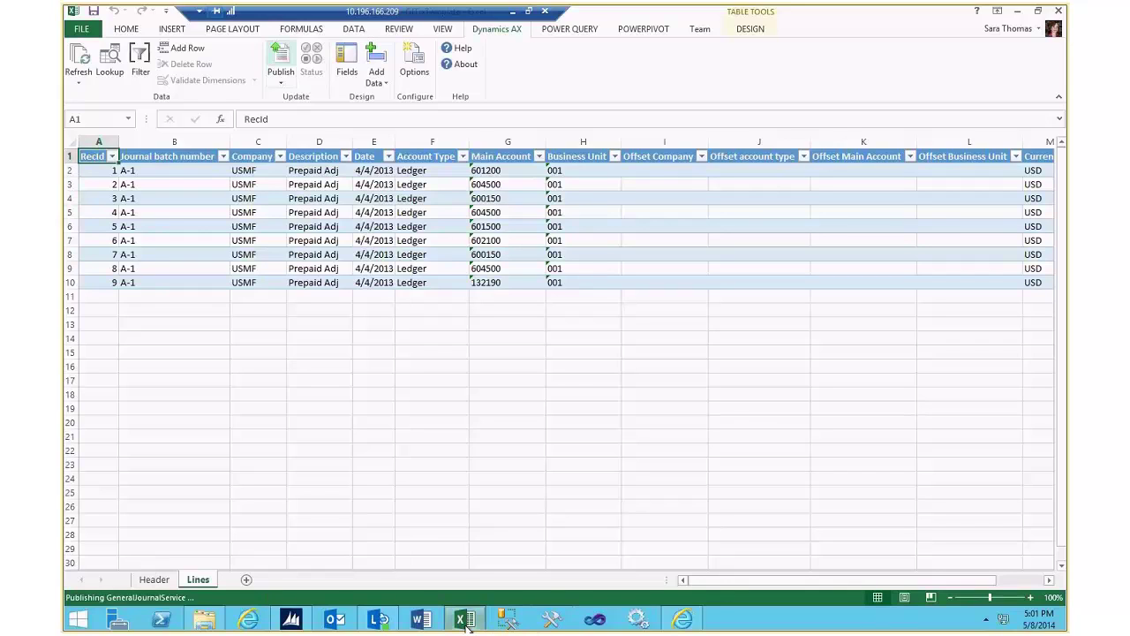
pyautogui.moveTo(467, 625)
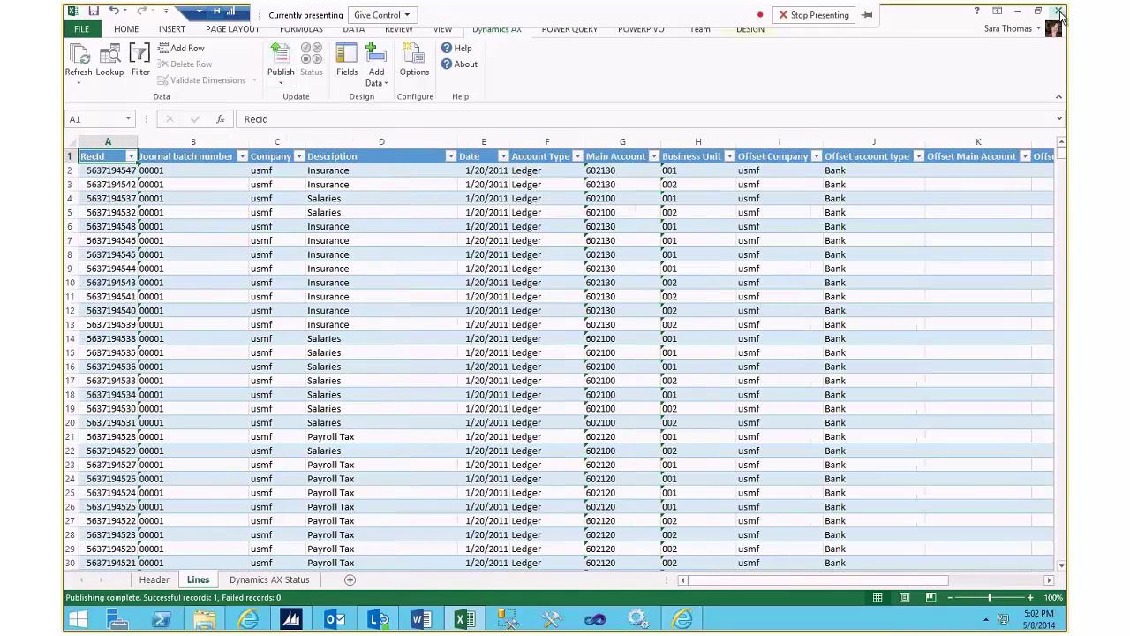
pyautogui.click(1060, 14)
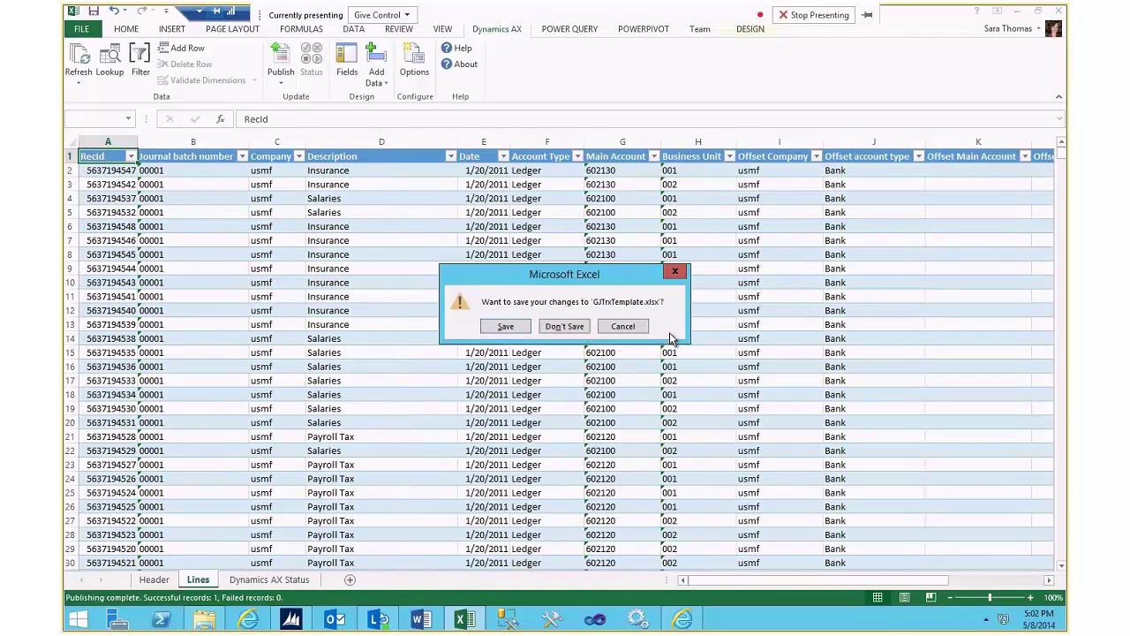
pyautogui.click(565, 327)
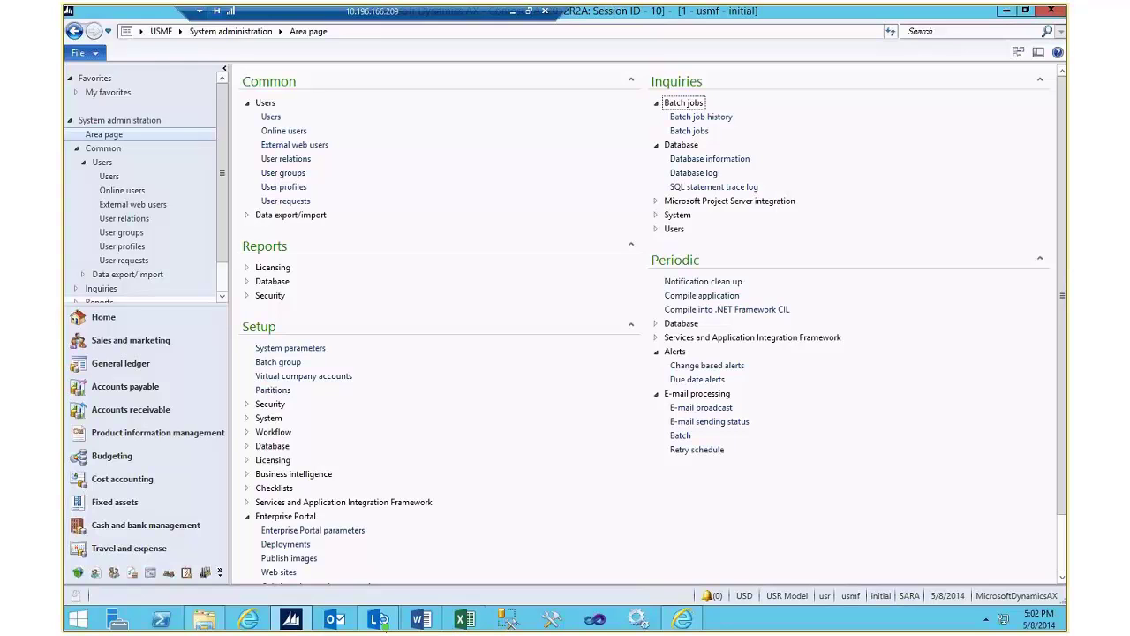
# Show the high visibility projects from the Dynamics AX role center and open project 000057, Large install - stereo.
pyautogui.click(110, 319)
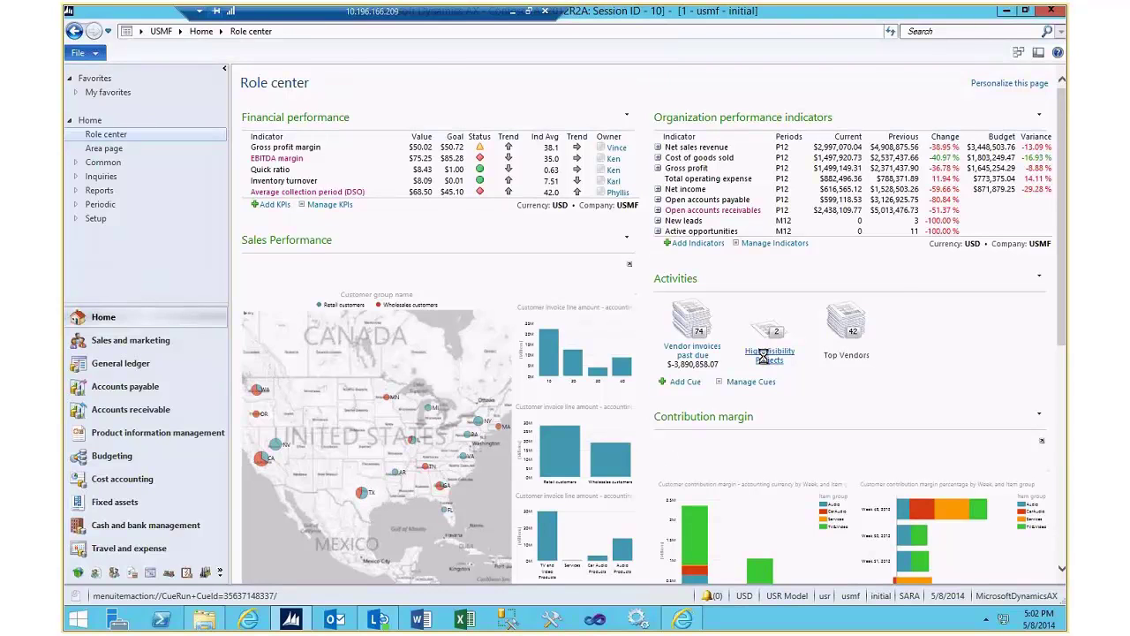
pyautogui.click(281, 196)
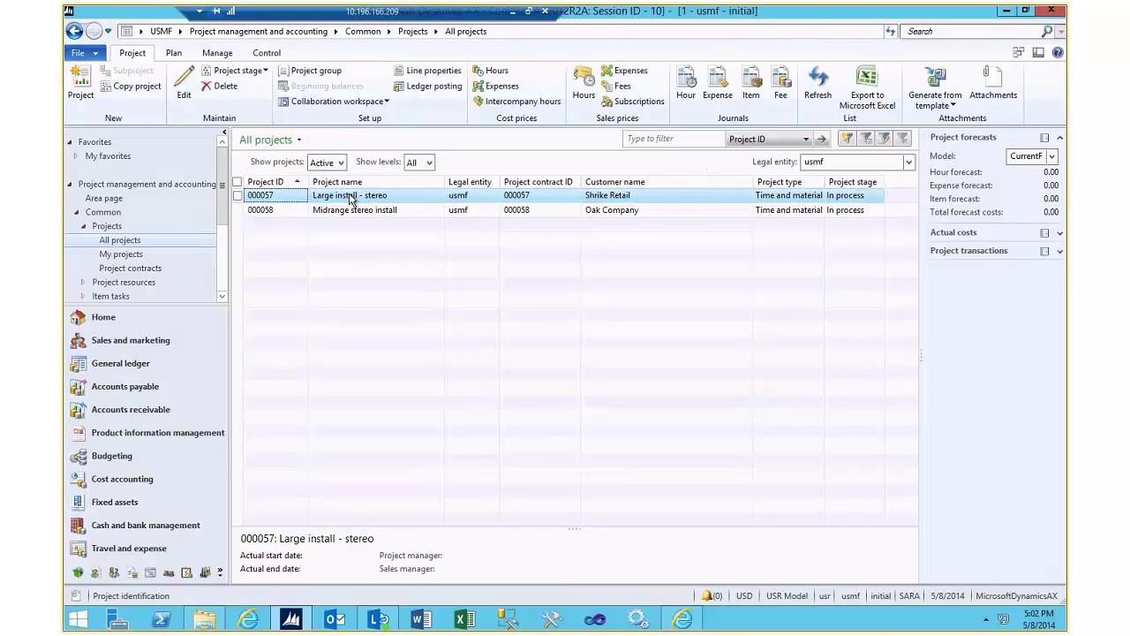
pyautogui.doubleClick(274, 194)
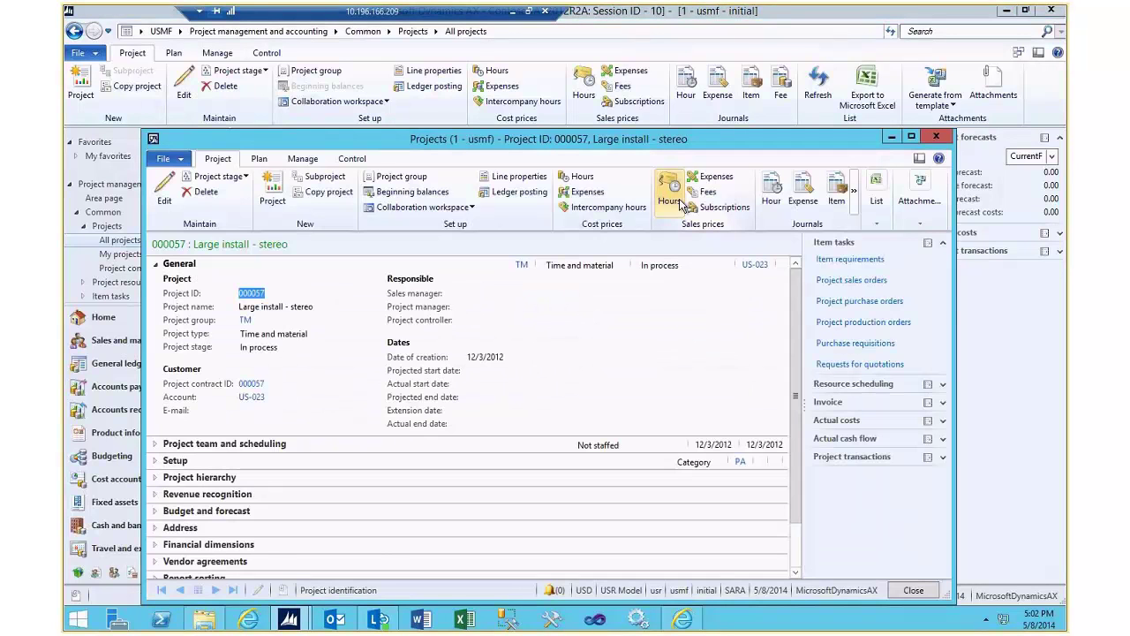
# Locate the collaboration workspace details of project 000057 and open its internal collaboration site.
pyautogui.moveTo(675, 133); pyautogui.dragTo(683, 48)
pyautogui.scroll(-2, 541, 324)
pyautogui.click(337, 472)
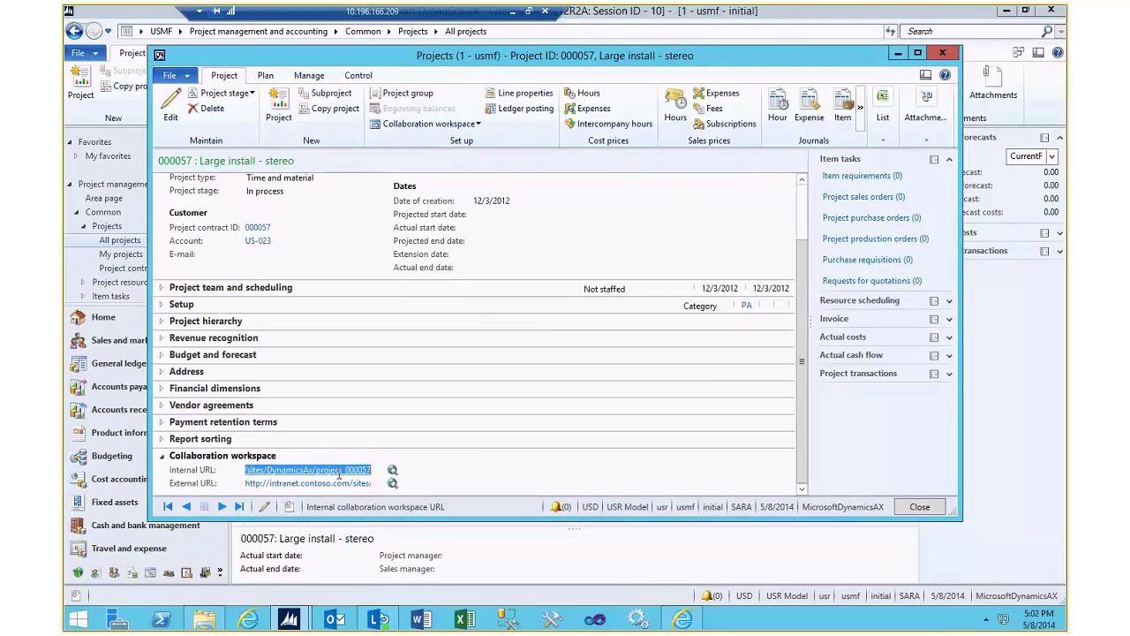
pyautogui.click(530, 224)
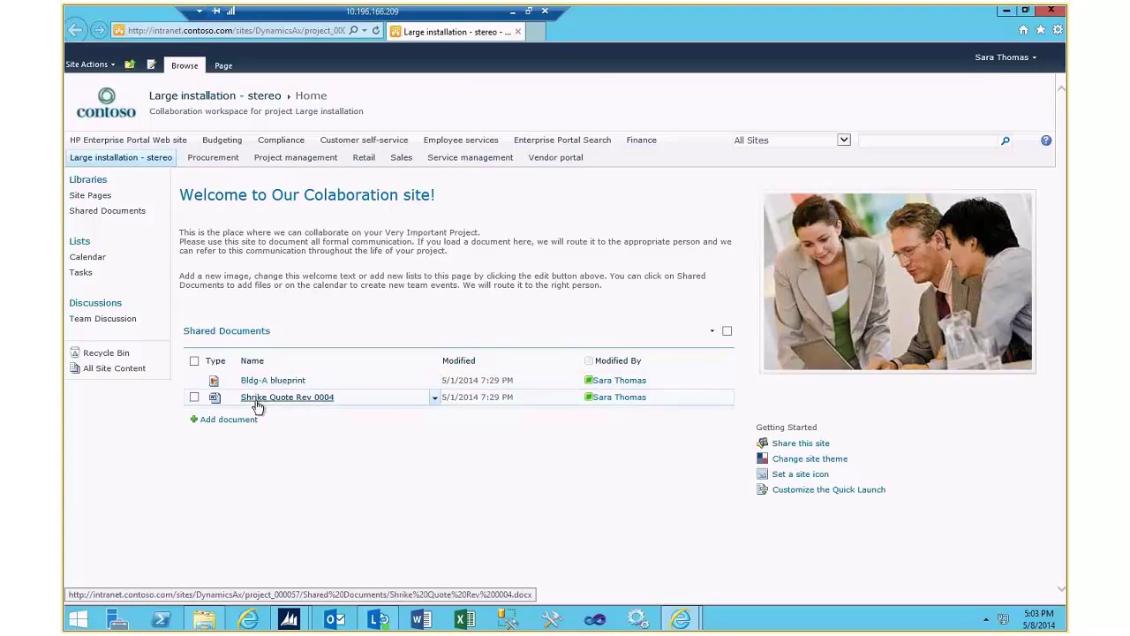
# Open Shrike Quote Rev 0004 read-only from the shared documents library, switch it to editing, and close it.
pyautogui.click(93, 215)
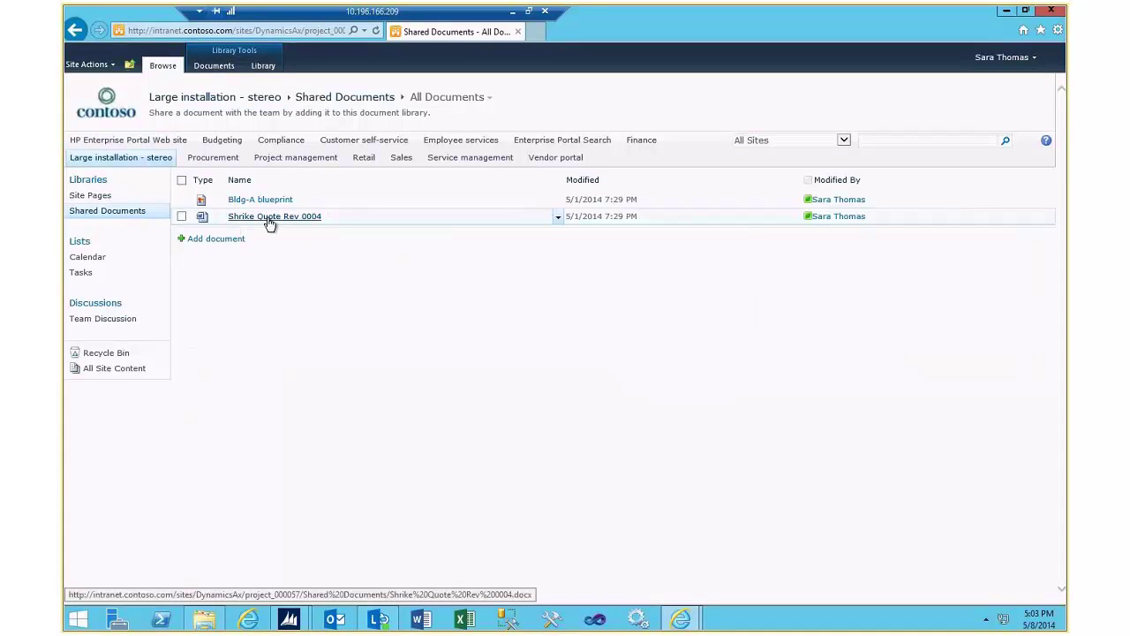
pyautogui.click(270, 223)
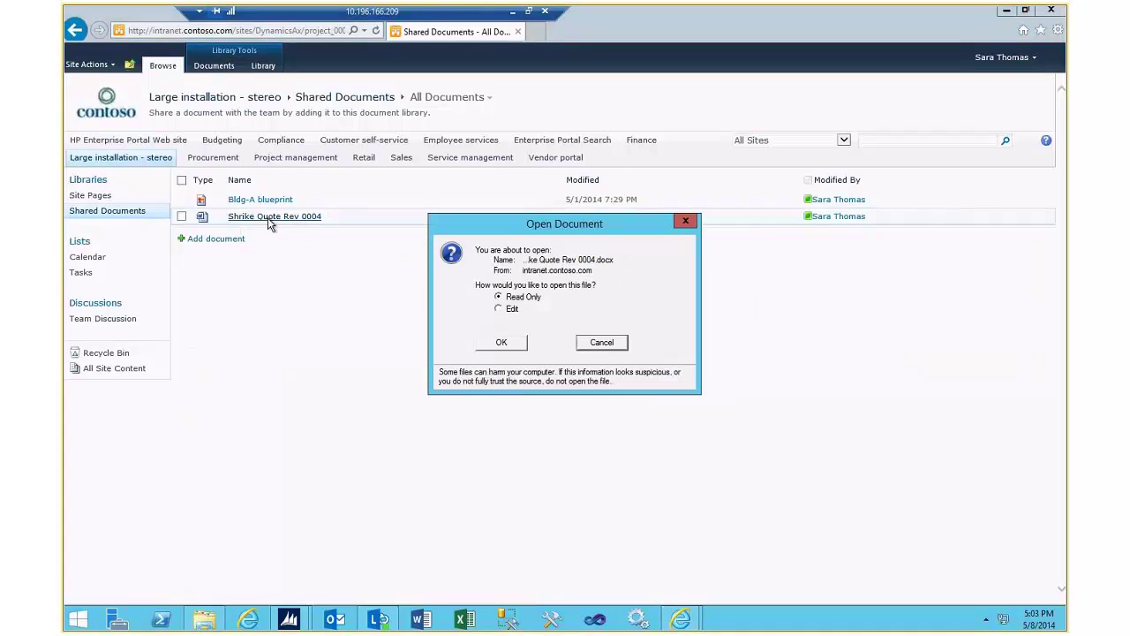
pyautogui.click(499, 342)
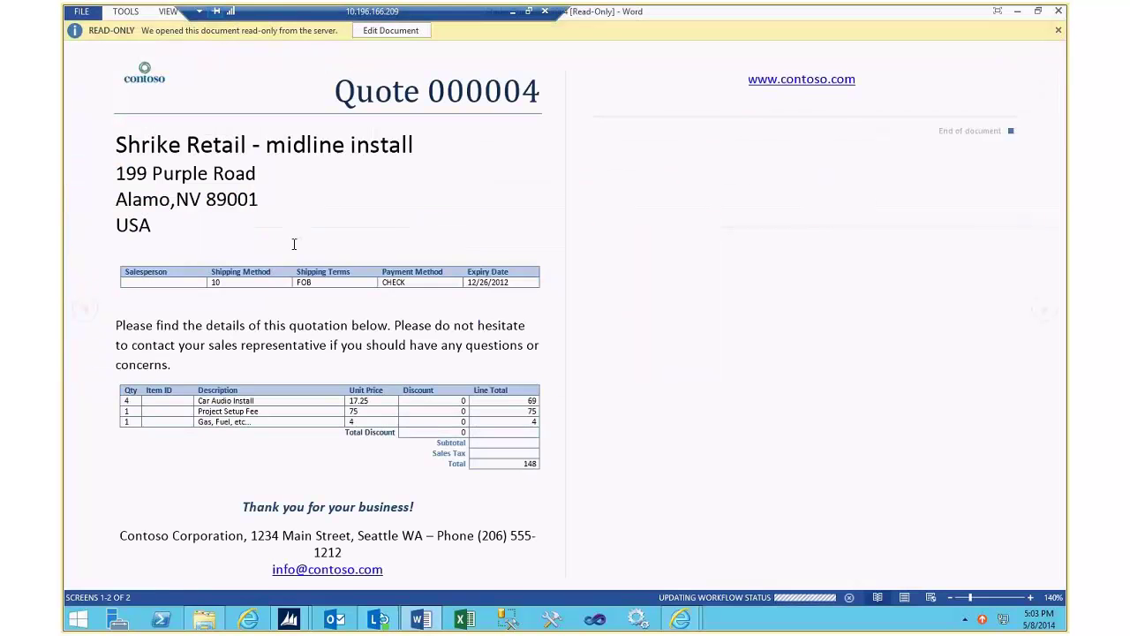
pyautogui.click(398, 35)
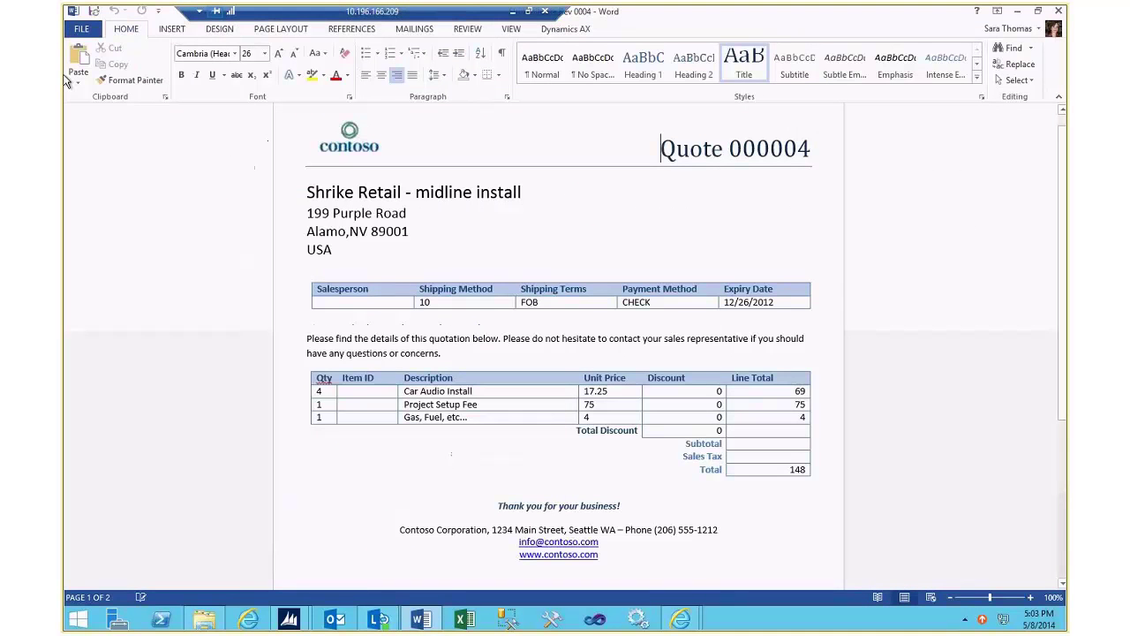
pyautogui.click(1057, 12)
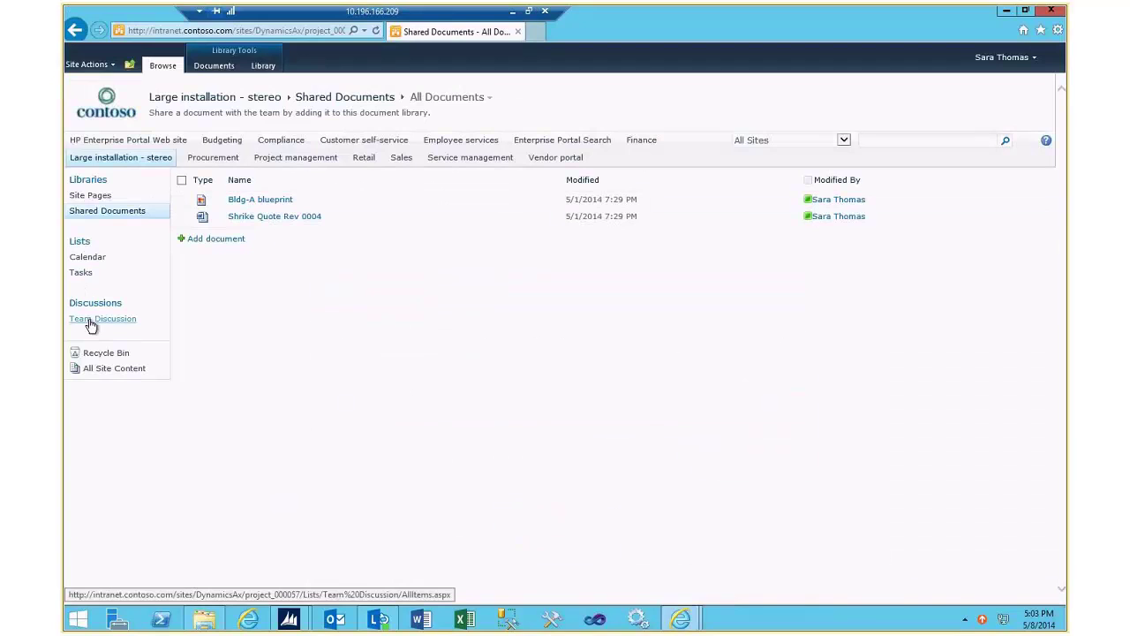
# Look at the team discussion list, return to the collaboration site's home page and close the site.
pyautogui.click(91, 325)
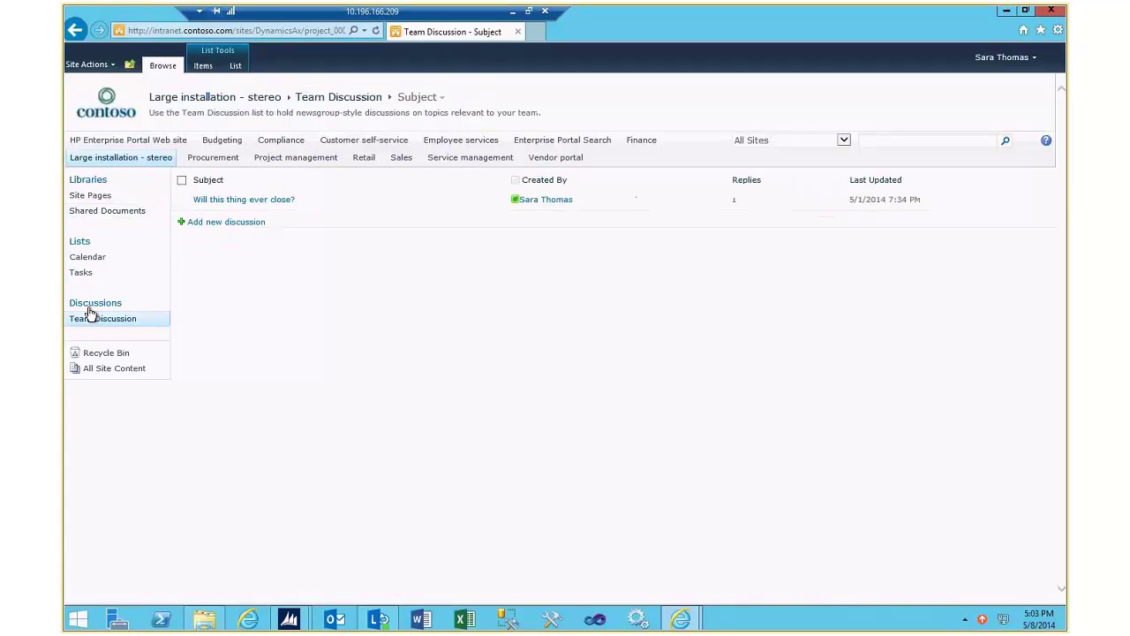
pyautogui.click(76, 30)
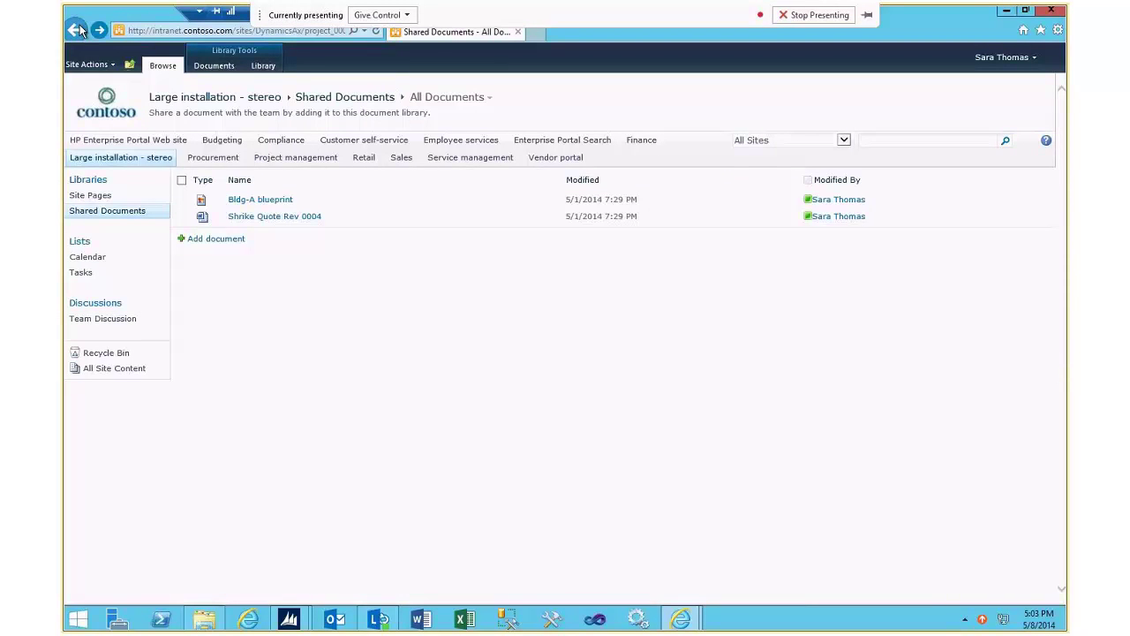
pyautogui.click(77, 30)
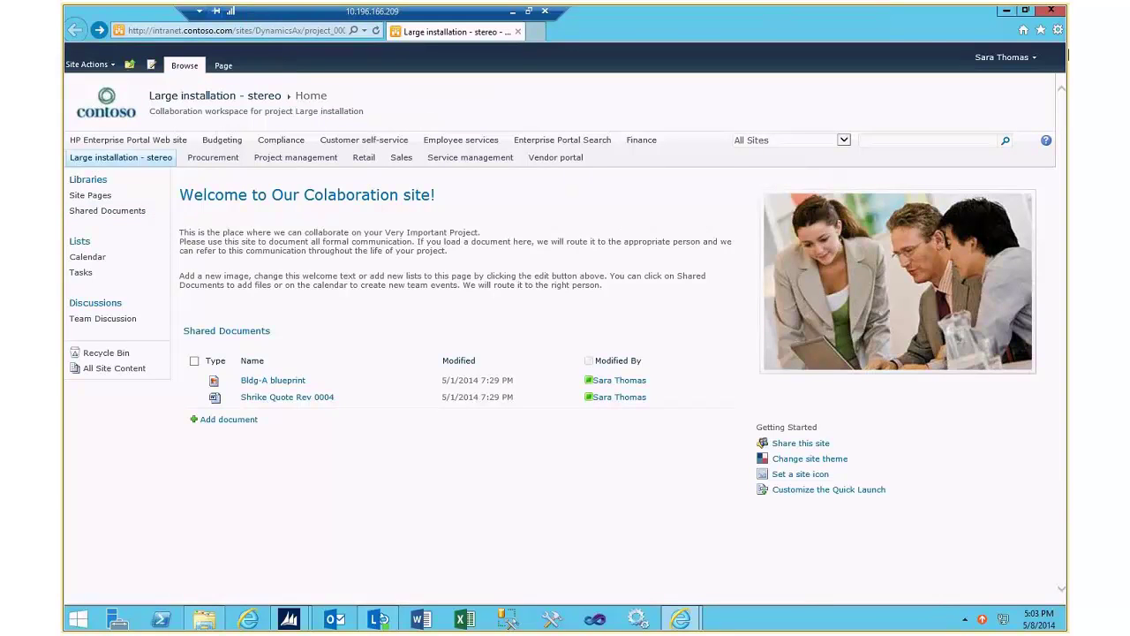
pyautogui.click(1050, 11)
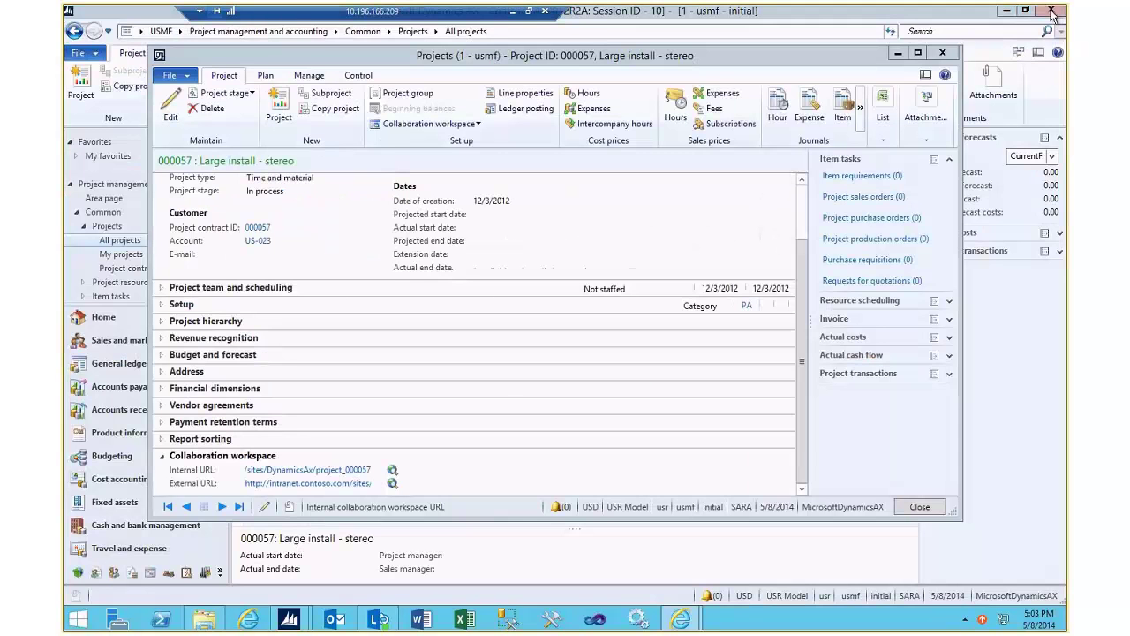
# Close project 000057, open project 000058, Midrange stereo install, and show its collaboration workspace options.
pyautogui.click(942, 53)
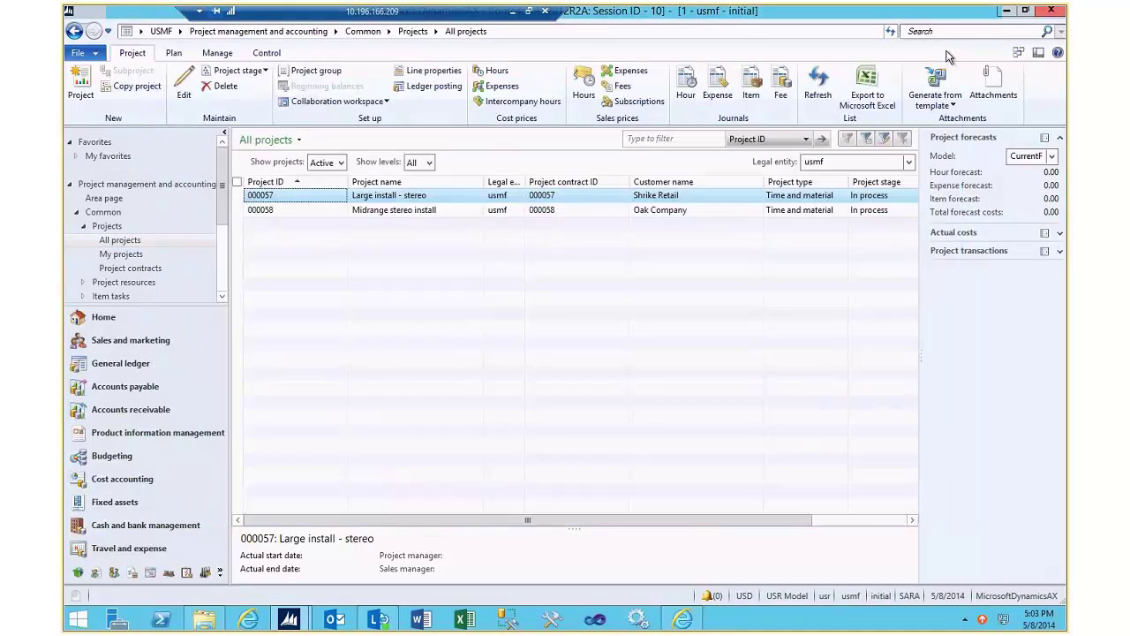
pyautogui.click(670, 213)
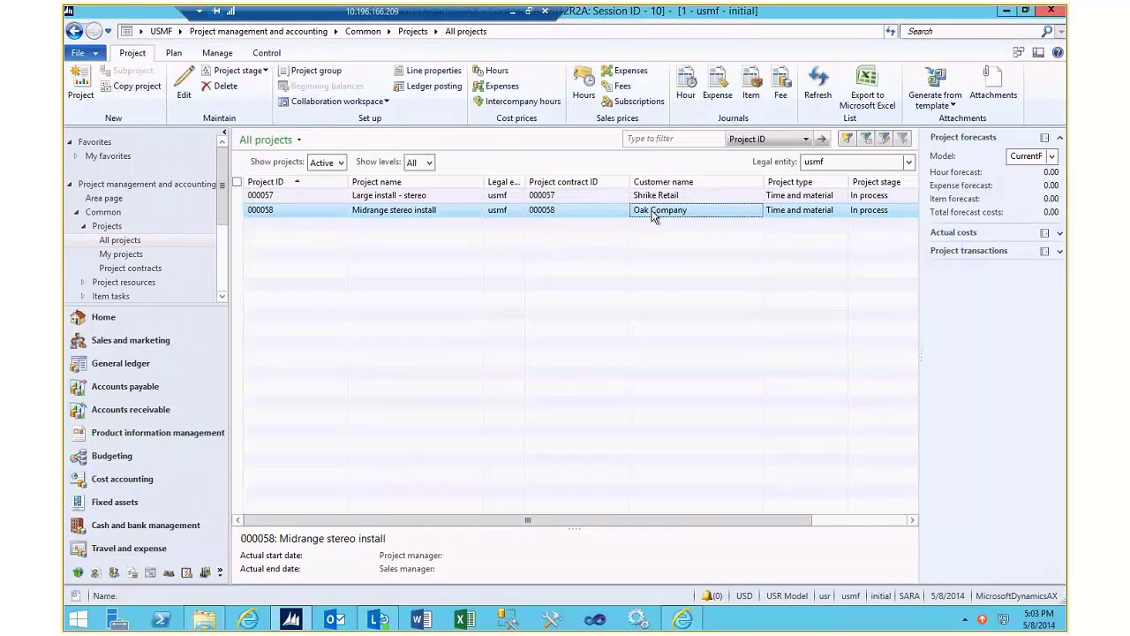
pyautogui.doubleClick(648, 214)
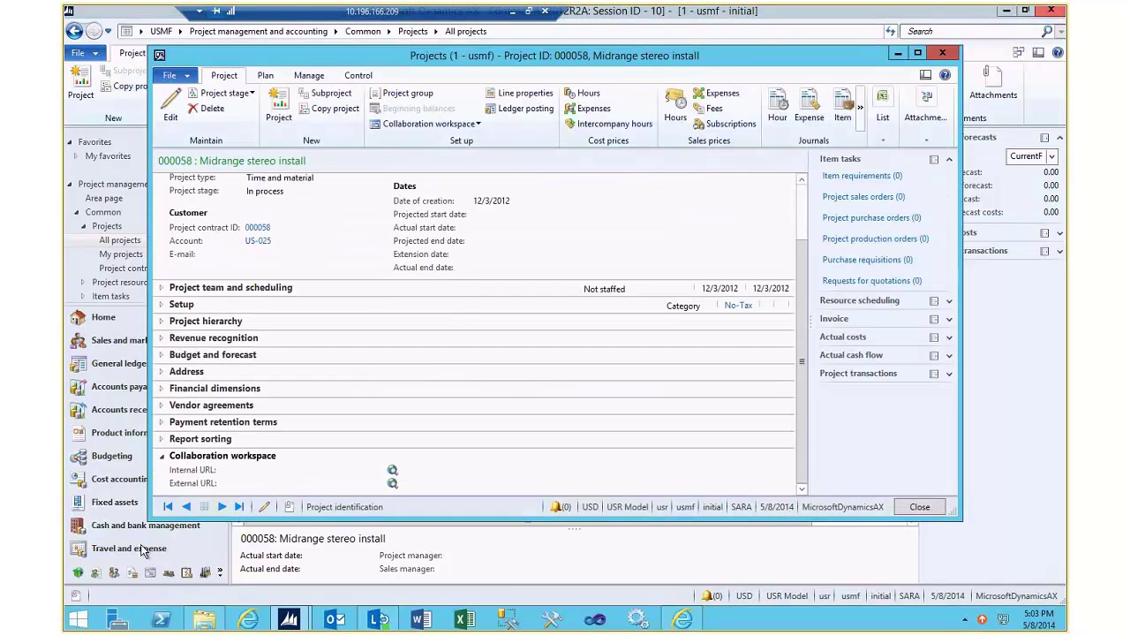
pyautogui.click(461, 124)
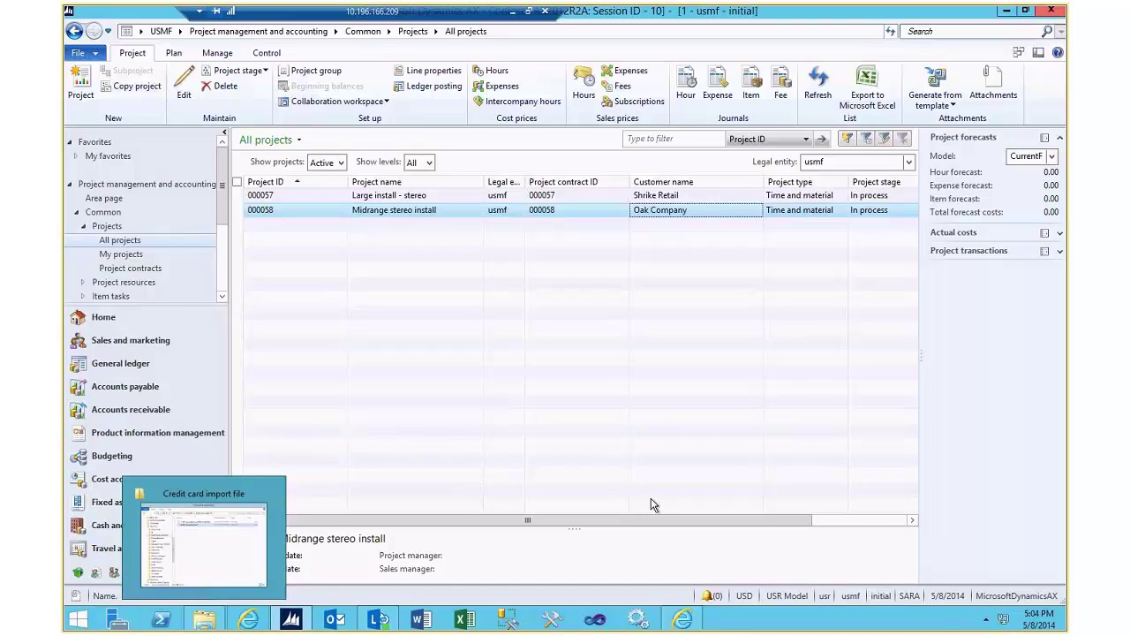
# Minimize Dynamics AX and open the Employee Self-Service portal from the desktop.
pyautogui.click(1007, 11)
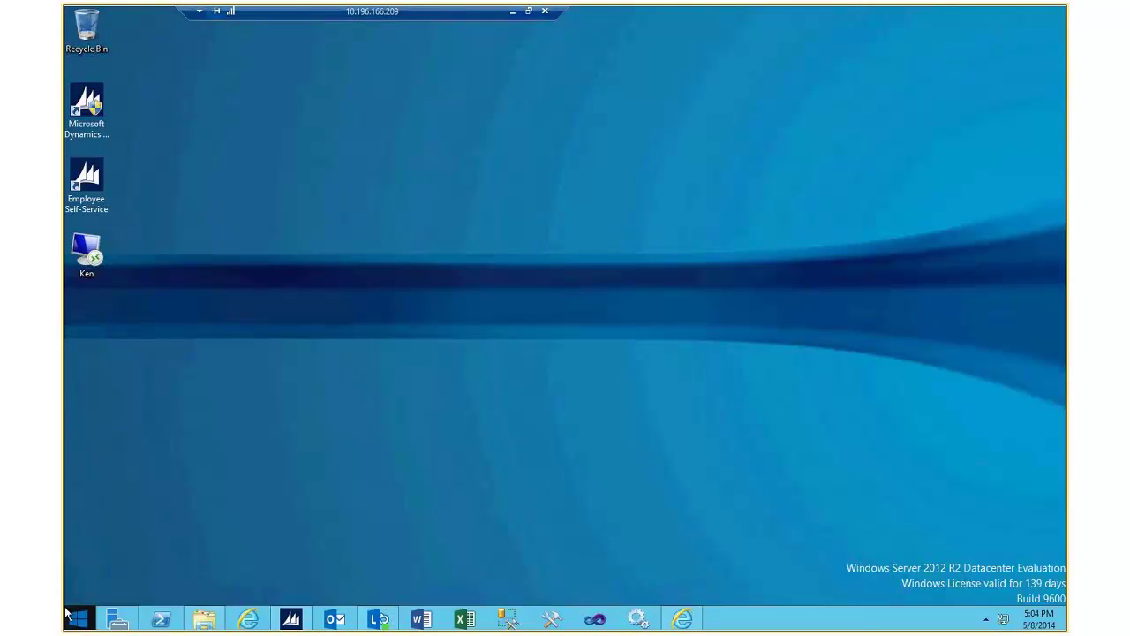
pyautogui.click(88, 186)
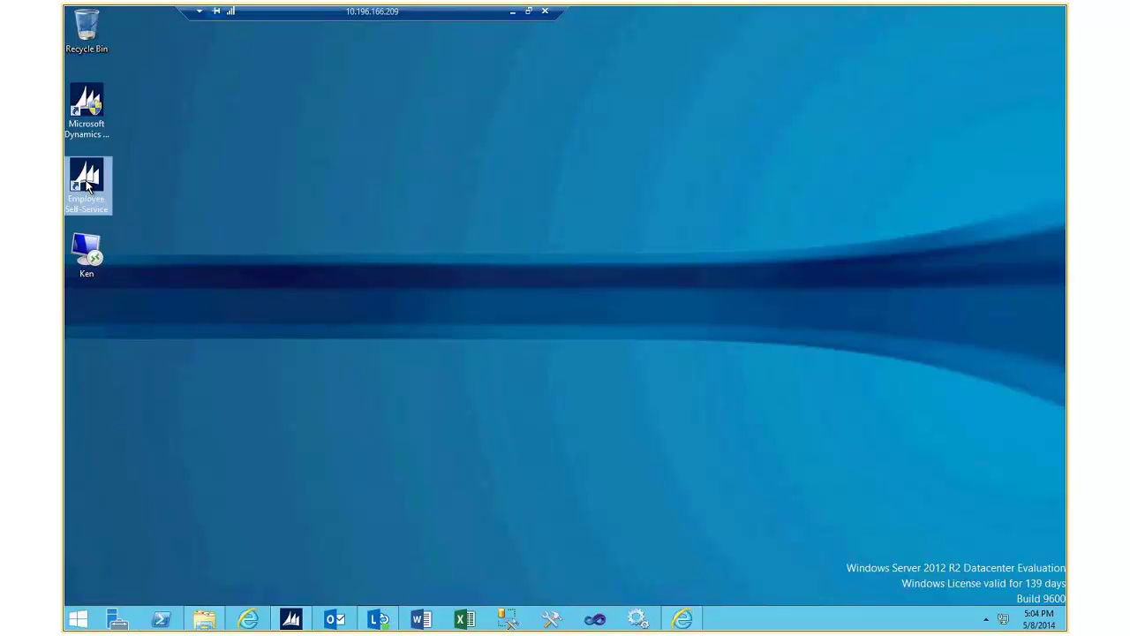
pyautogui.doubleClick(88, 186)
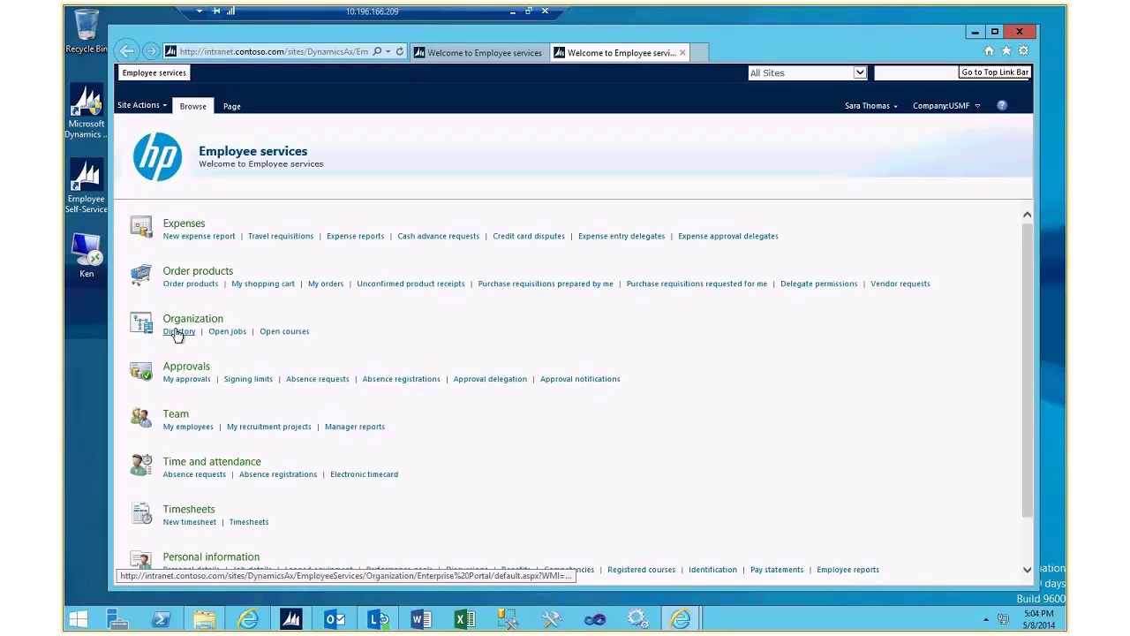
# Order a black Microsoft Arc Mouse, quantity 1, from the office machines category by adding it to the shopping cart.
pyautogui.click(199, 284)
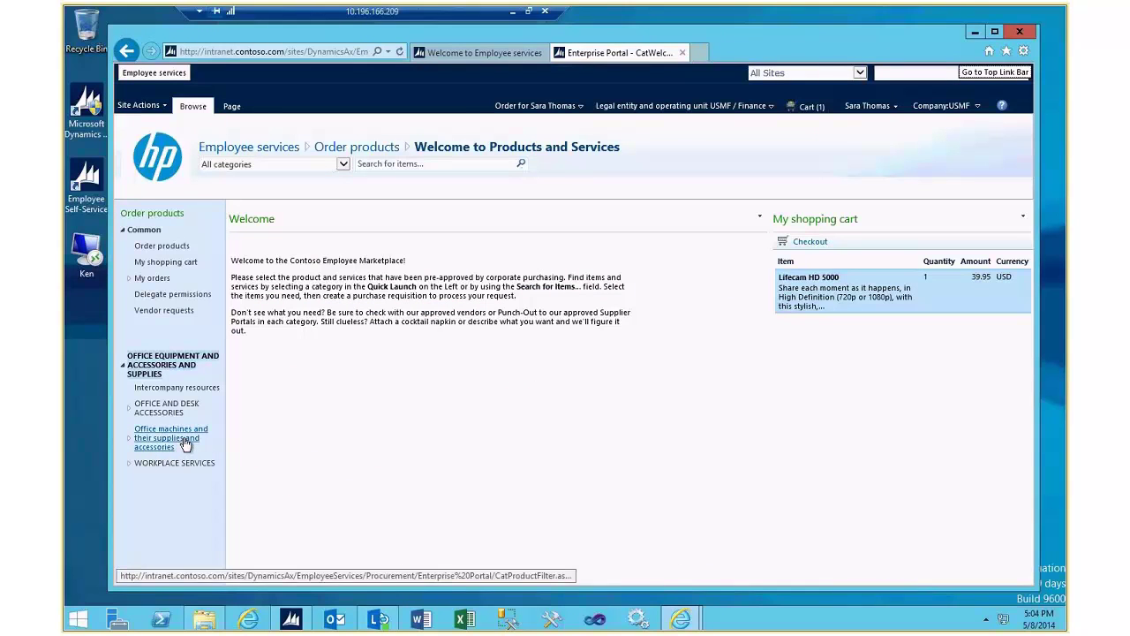
pyautogui.click(157, 451)
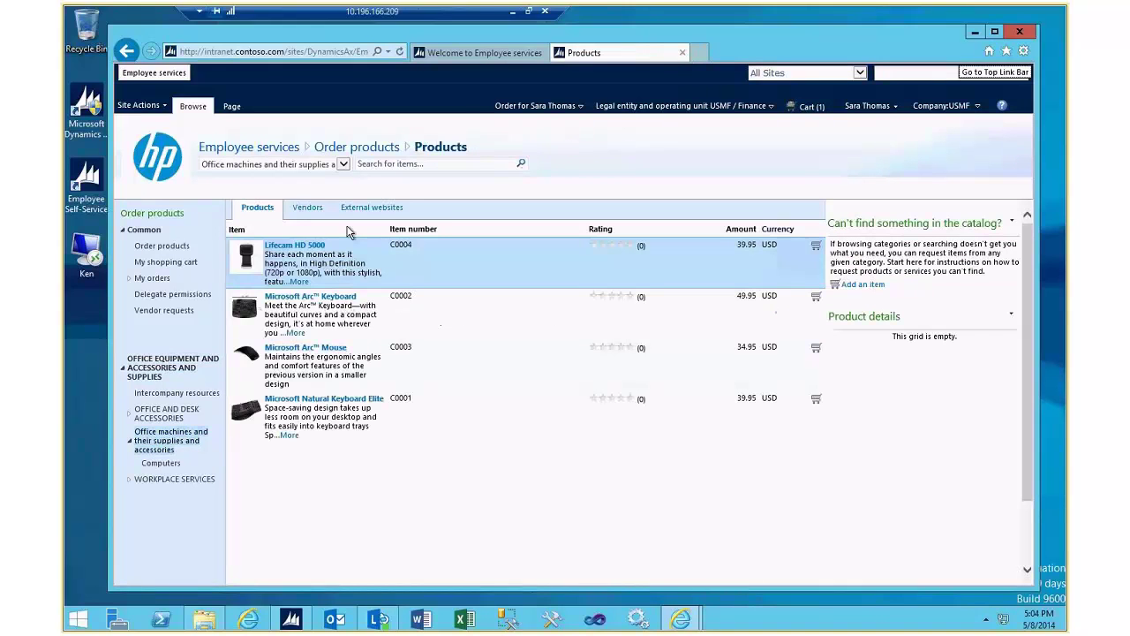
pyautogui.click(318, 349)
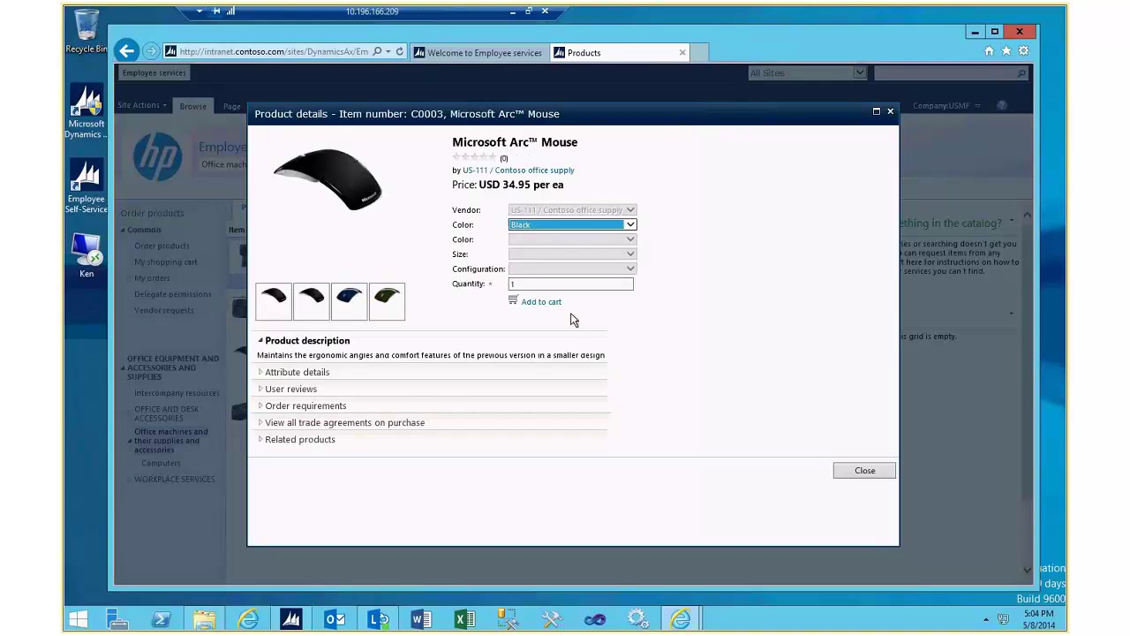
pyautogui.click(536, 302)
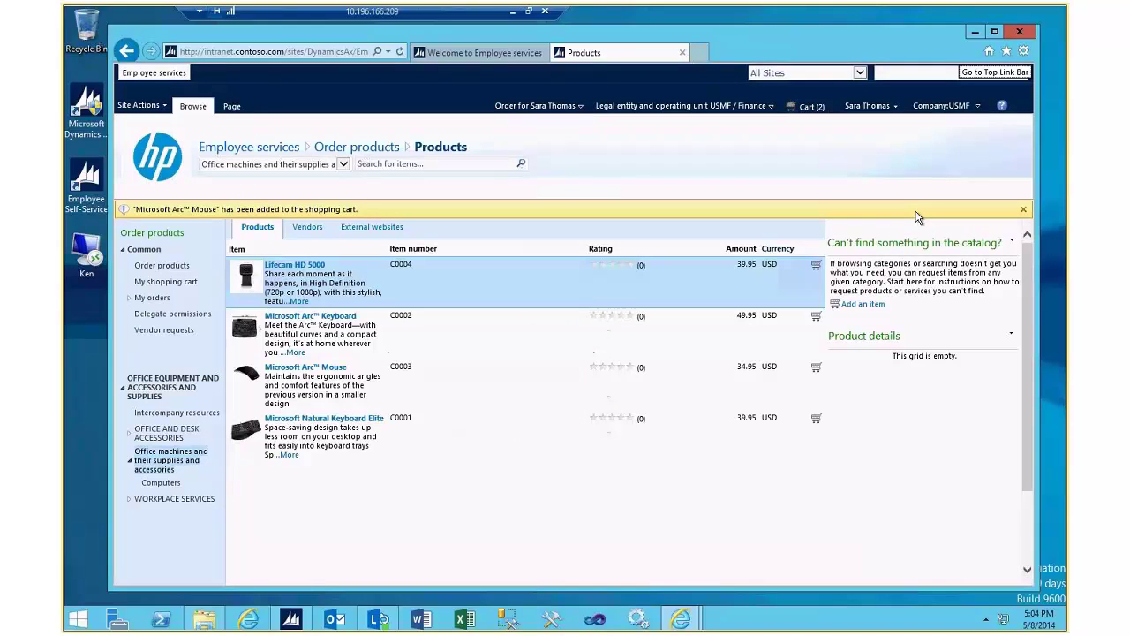
# Open the external Zones - test catalog website for office machines and browse to its Hardware category.
pyautogui.click(384, 228)
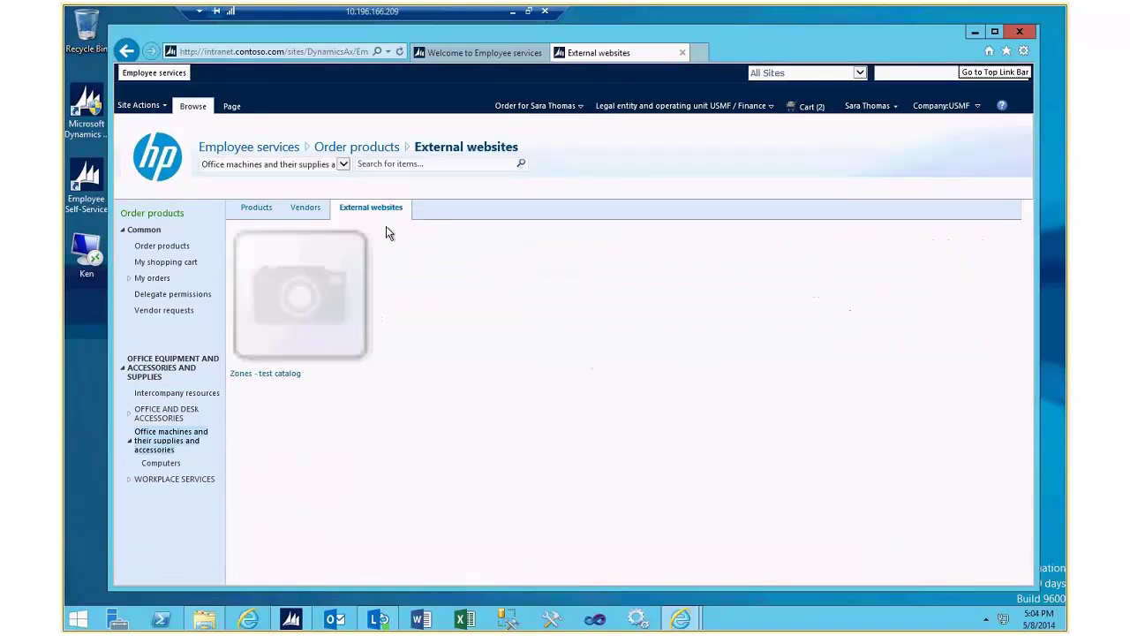
pyautogui.click(248, 374)
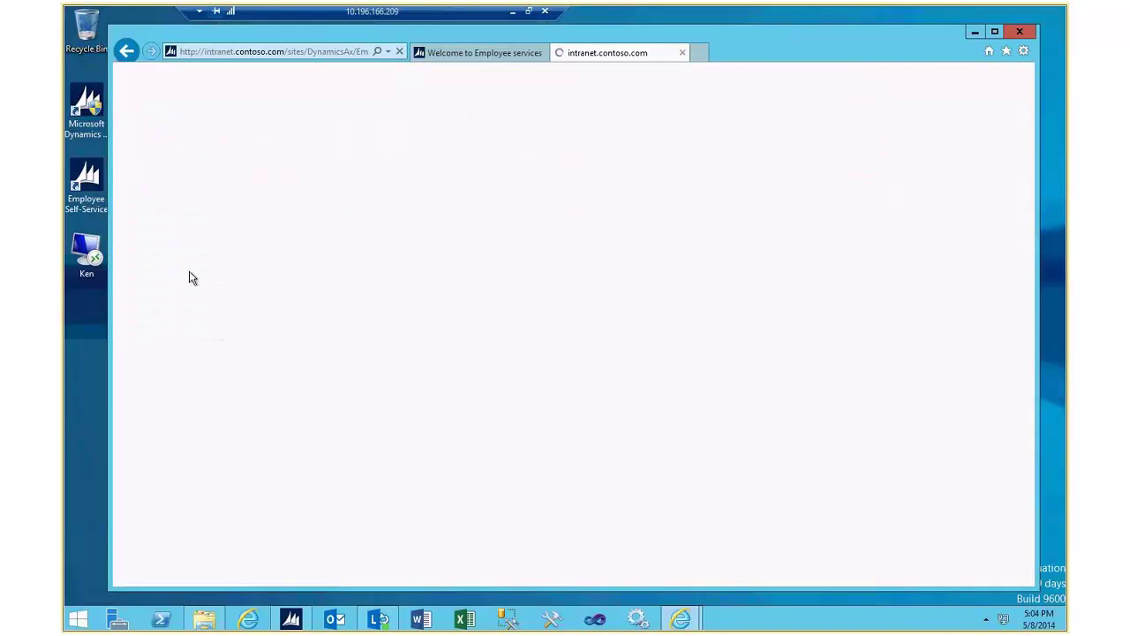
pyautogui.click(259, 181)
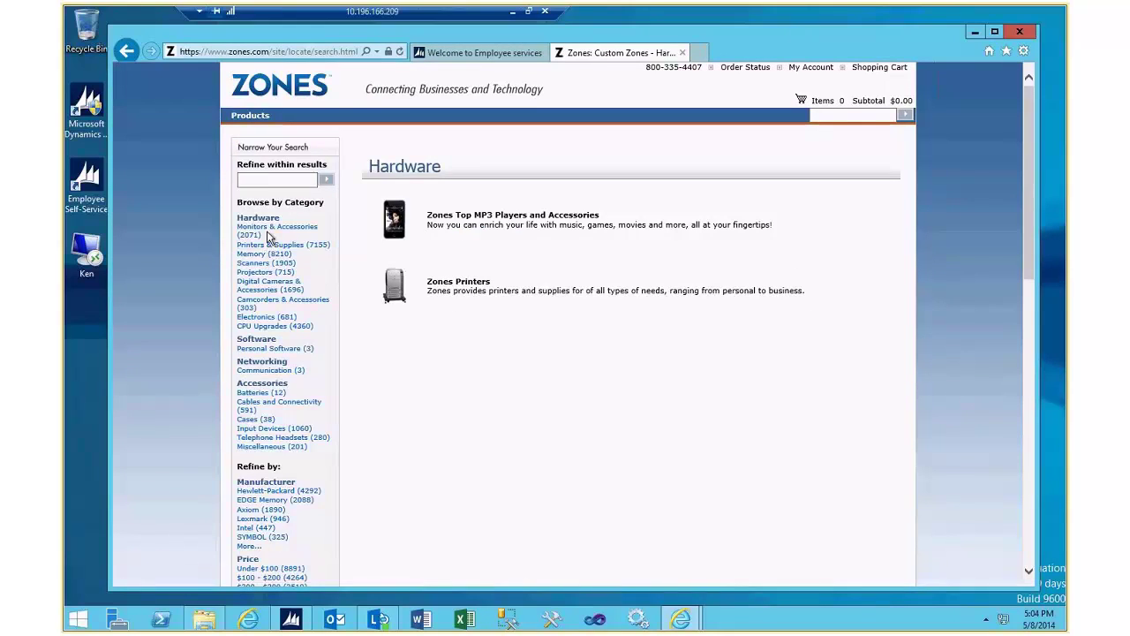
# Add the Planar Helium PCT2785 27in multi-touch monitor from Monitors & Accessories to the Zones cart, and open the cart.
pyautogui.click(269, 232)
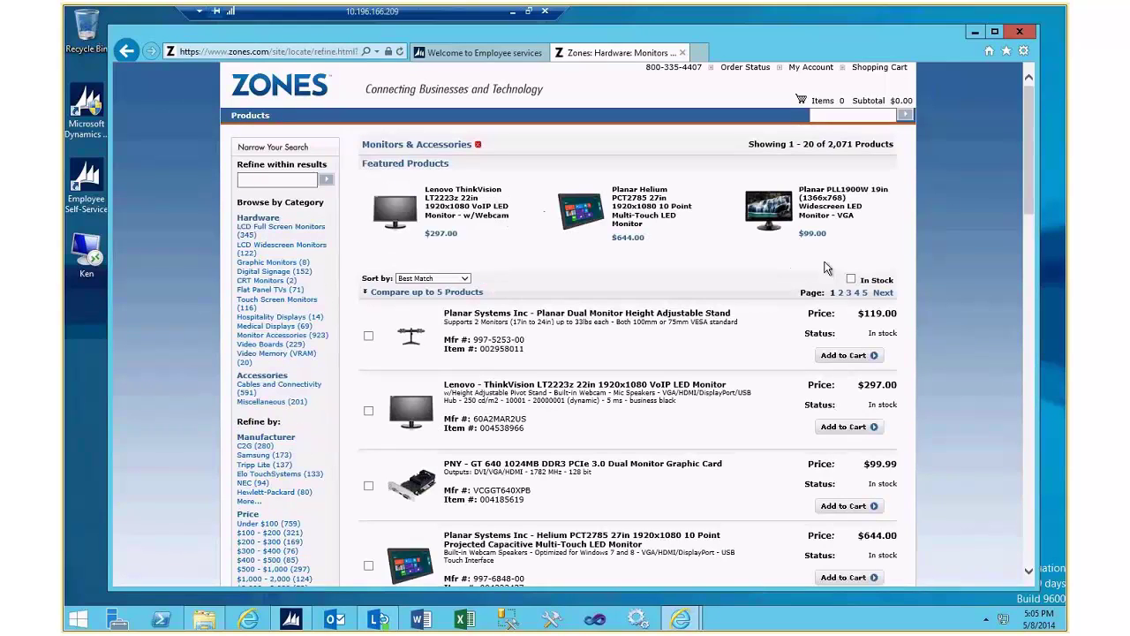
pyautogui.click(845, 578)
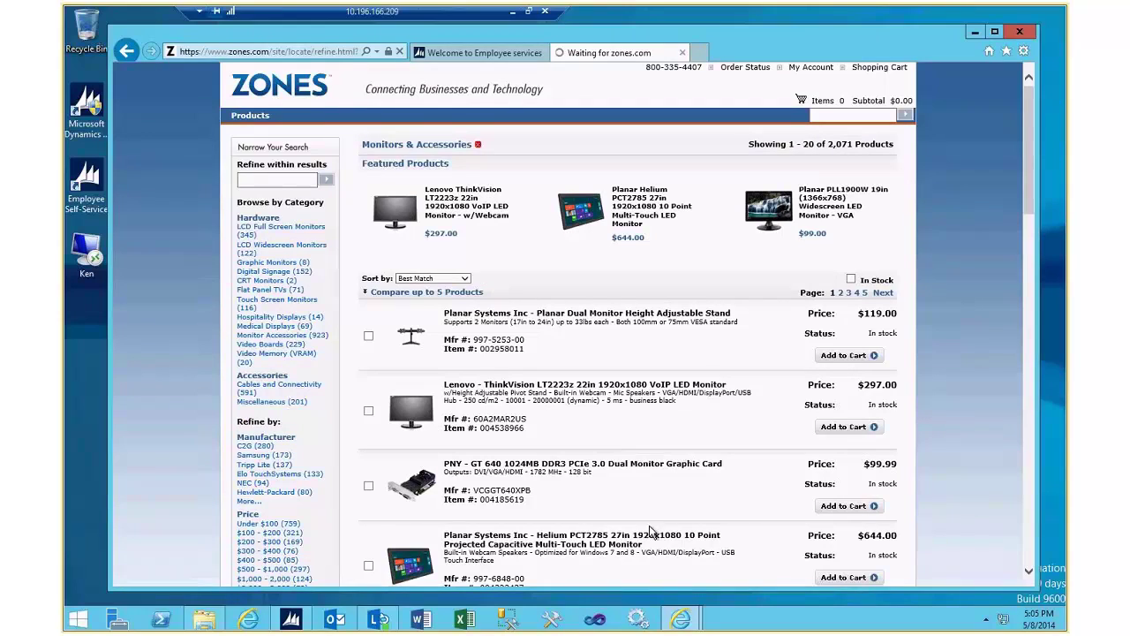
pyautogui.click(810, 101)
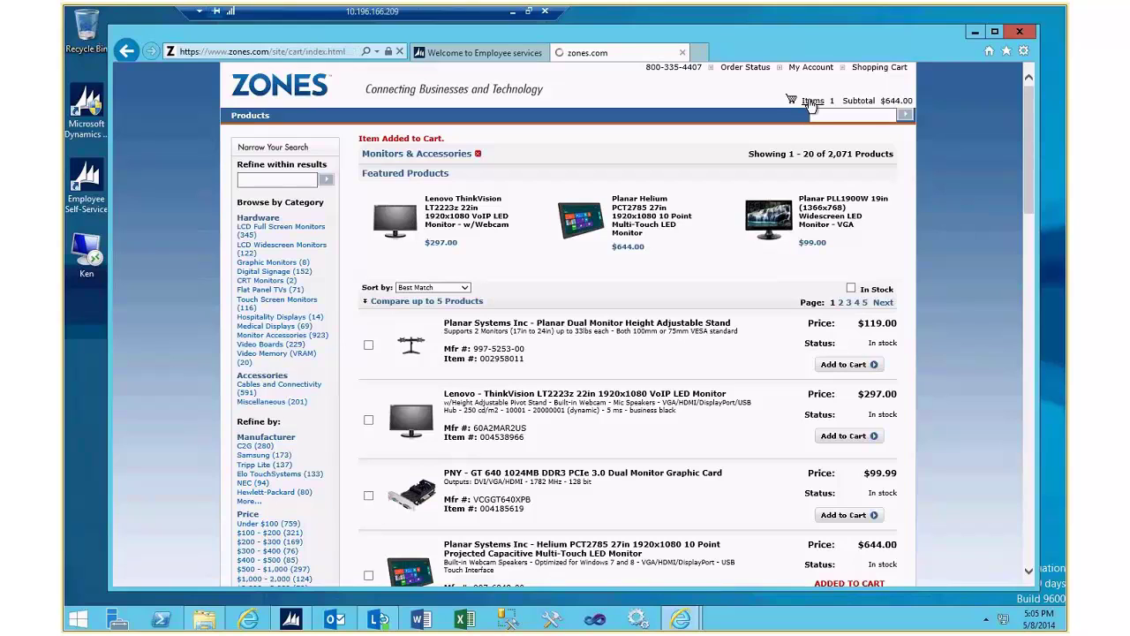
# Check out the Zones cart to transfer the monitor to the Employee Self-Service shopping cart, and close all browser tabs.
pyautogui.click(883, 269)
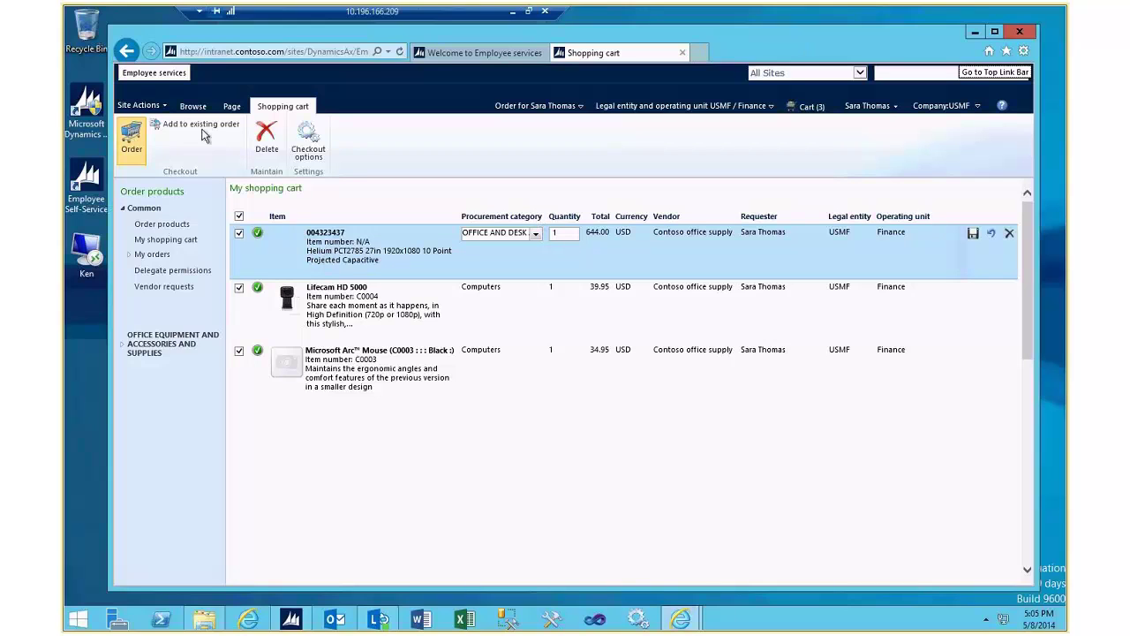
pyautogui.click(1018, 33)
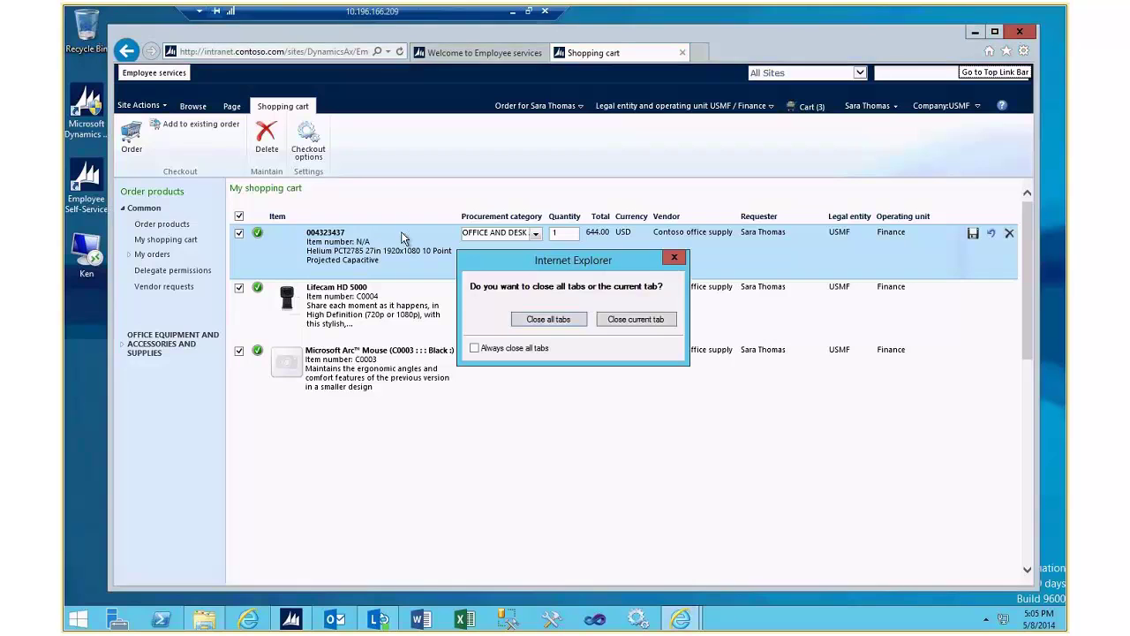
pyautogui.click(566, 322)
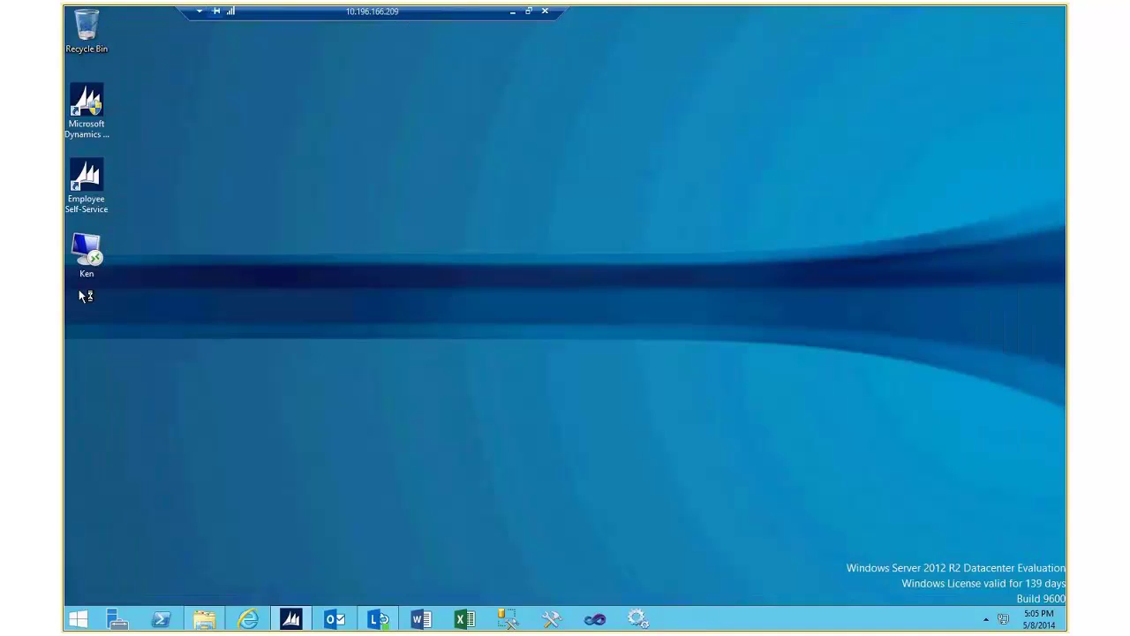
# Reopen Employee Self-Service, create an expense report from the unreconciled Cafe and Airline expenses, leaving out Cafe and Spa, and submit it without a comment.
pyautogui.doubleClick(88, 191)
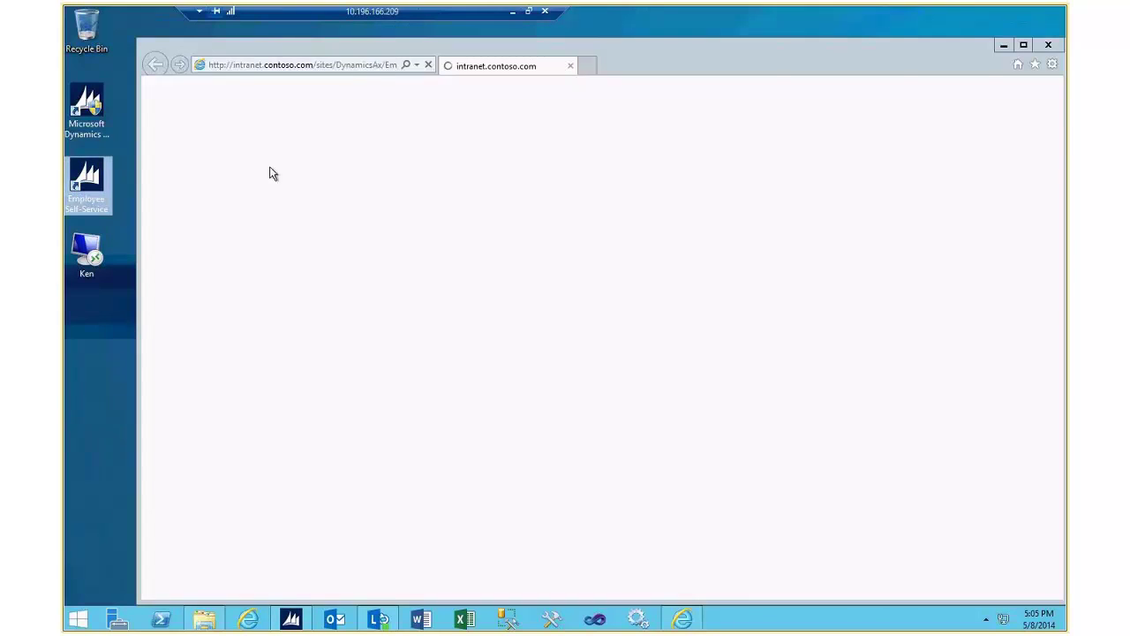
pyautogui.click(232, 249)
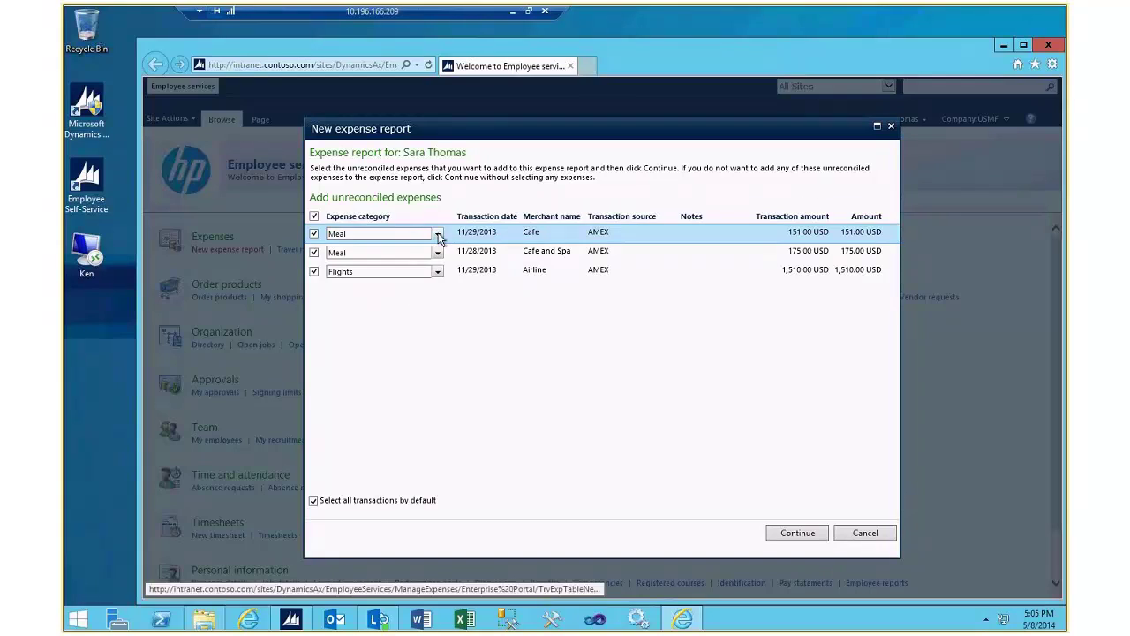
pyautogui.click(314, 256)
pyautogui.click(798, 532)
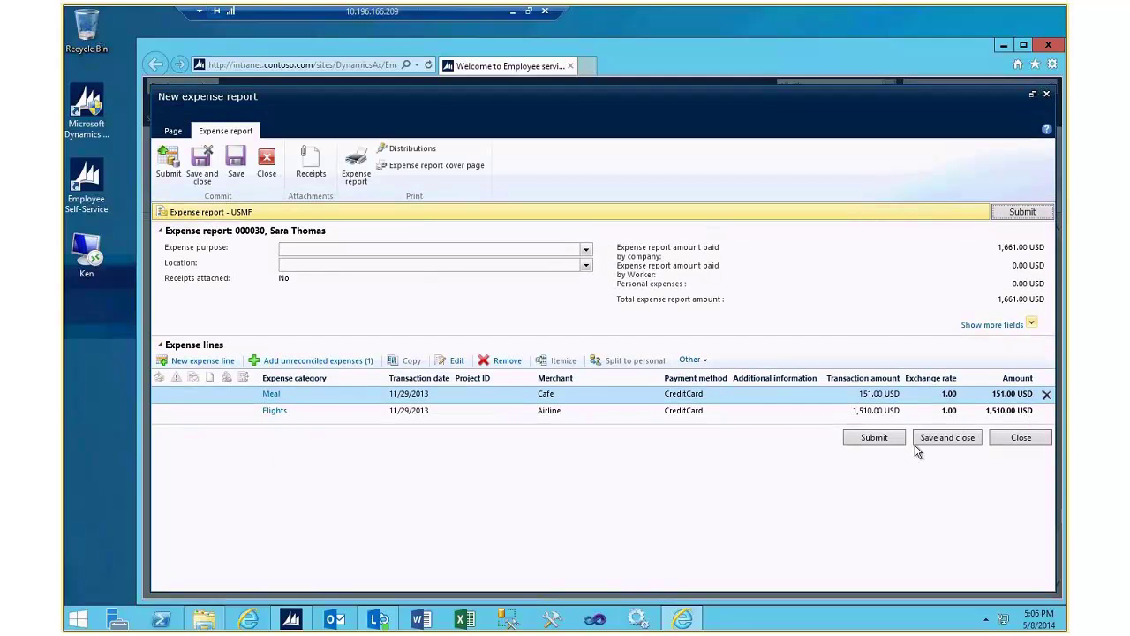
pyautogui.click(1019, 212)
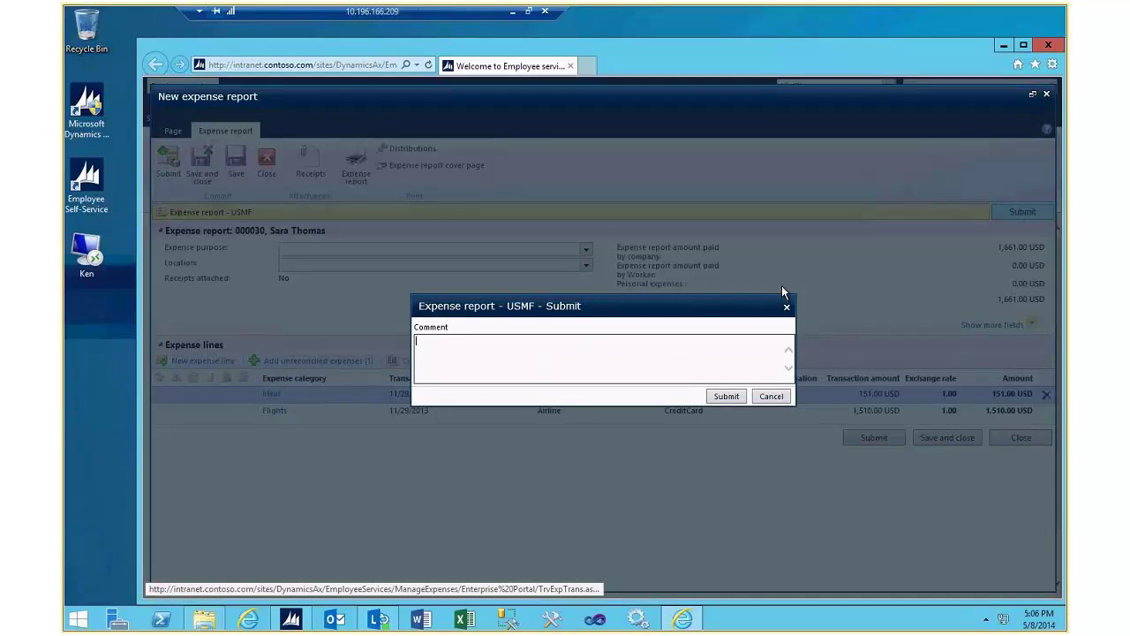
pyautogui.click(726, 395)
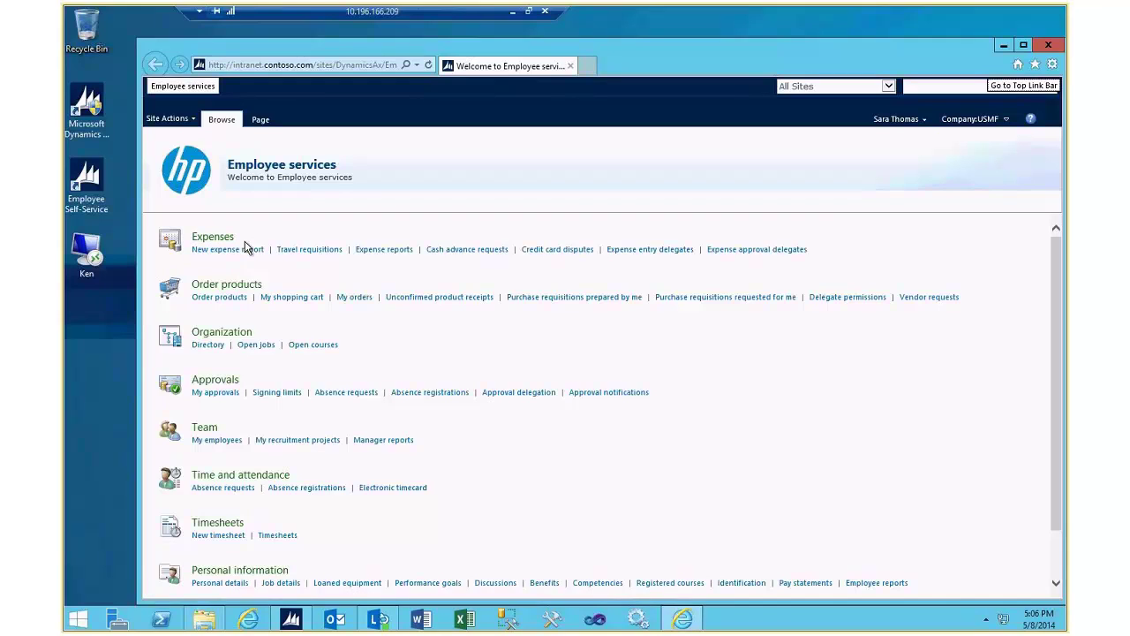
# Examine the sample files in the Credit card import file folder under DemoFiles in File Explorer, and close the window.
pyautogui.click(204, 619)
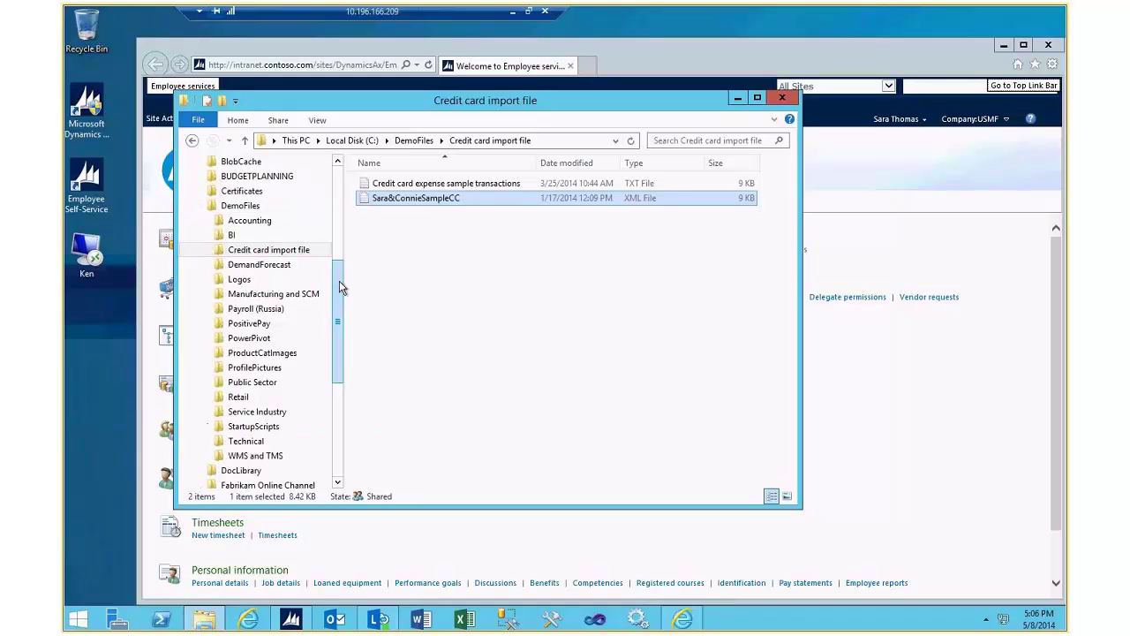
pyautogui.moveTo(339, 280); pyautogui.dragTo(339, 247)
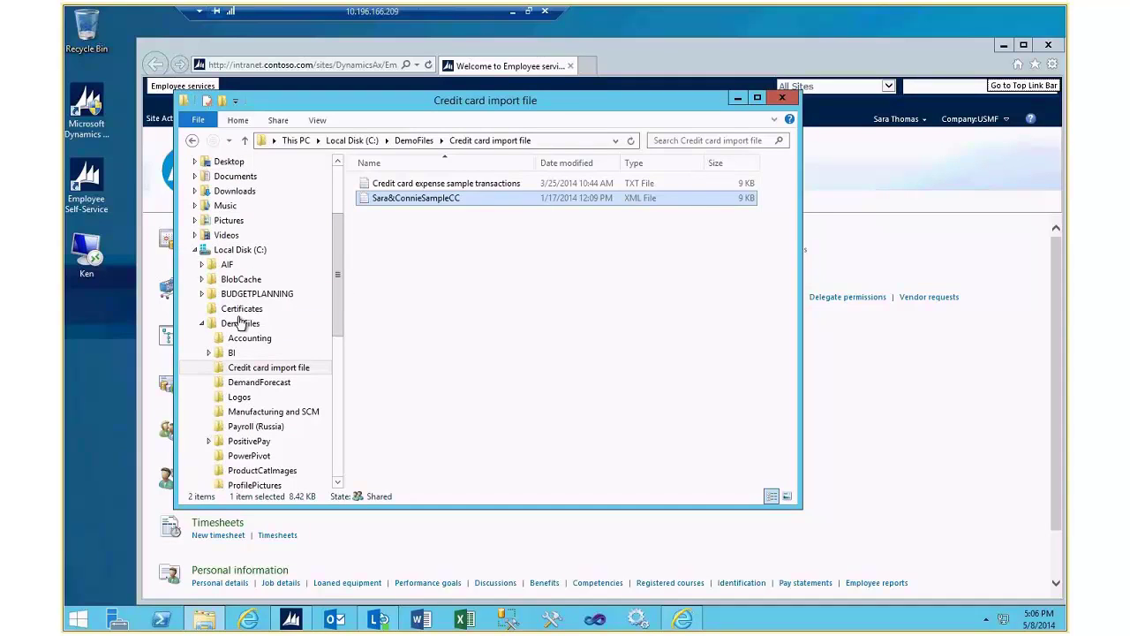
pyautogui.click(238, 370)
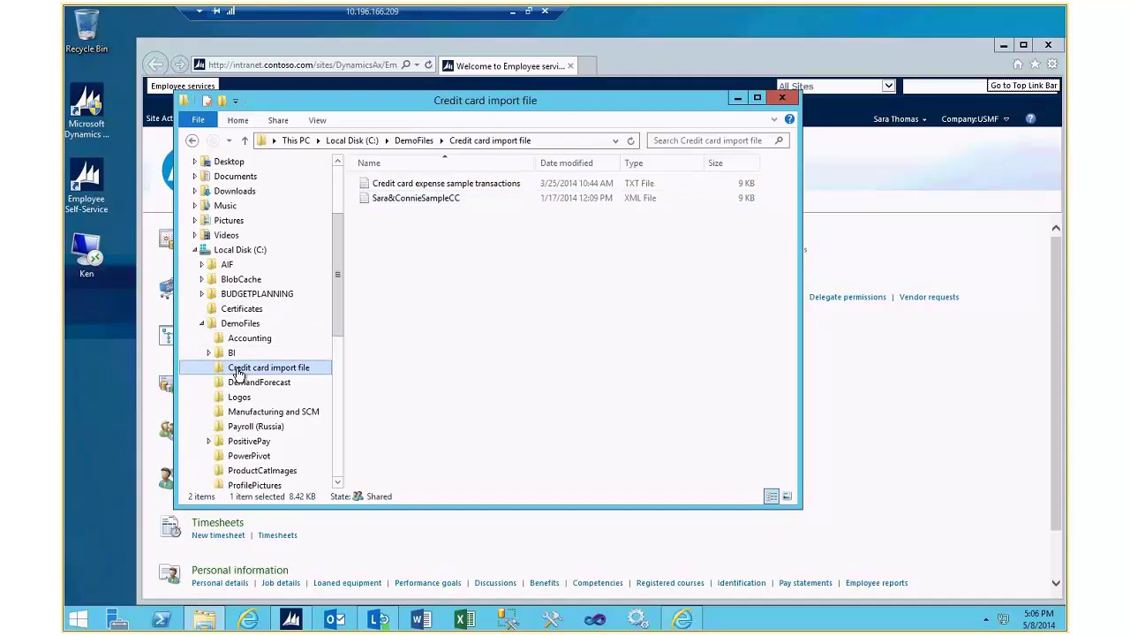
pyautogui.click(427, 203)
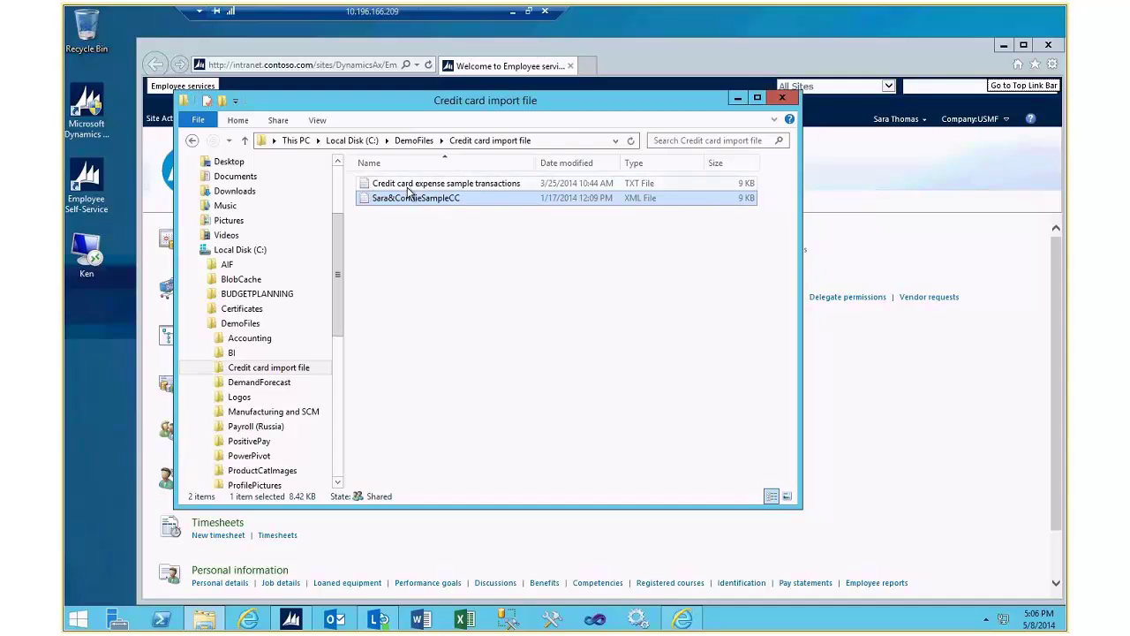
pyautogui.click(785, 98)
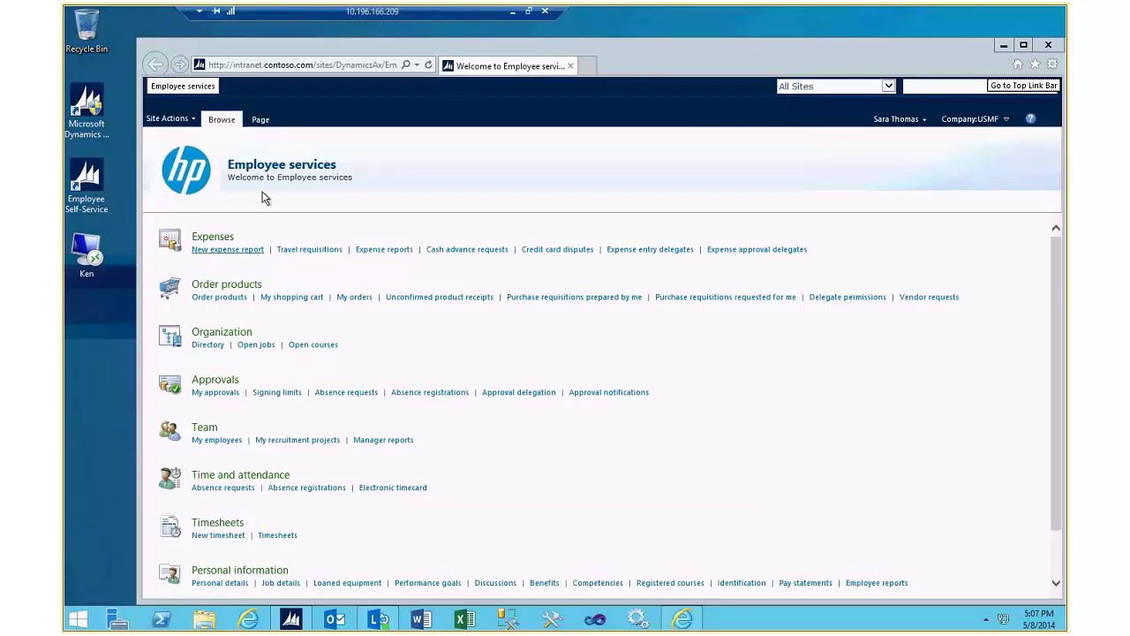
# View the Order products welcome page, request the office machines category in Employee Self-Service, and close the browser.
pyautogui.click(221, 297)
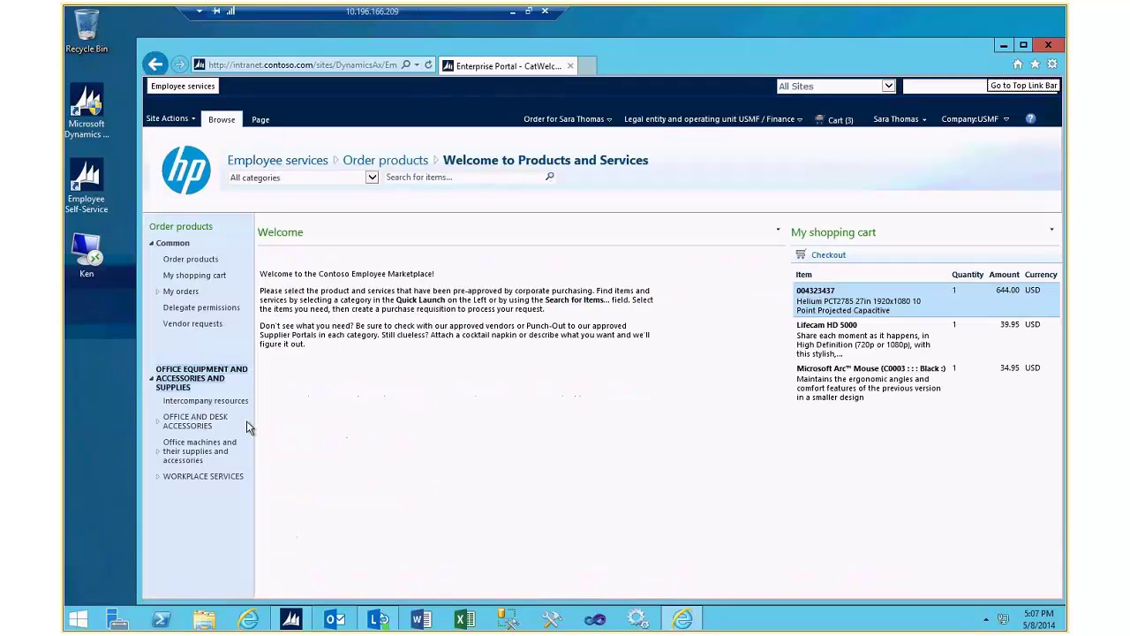
pyautogui.click(199, 454)
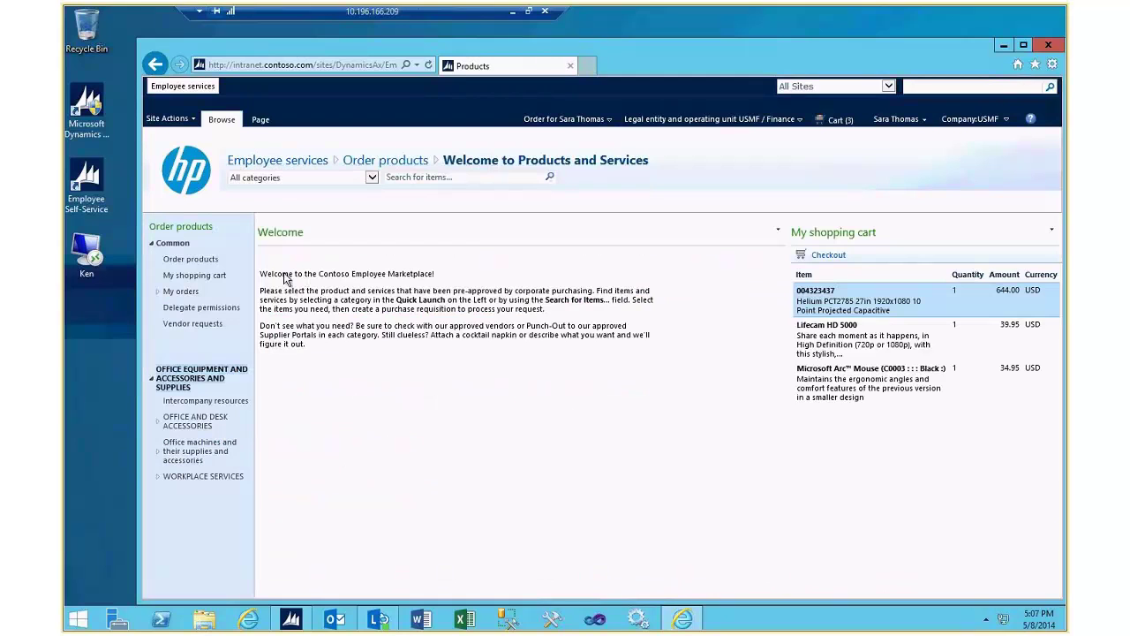
pyautogui.click(1048, 44)
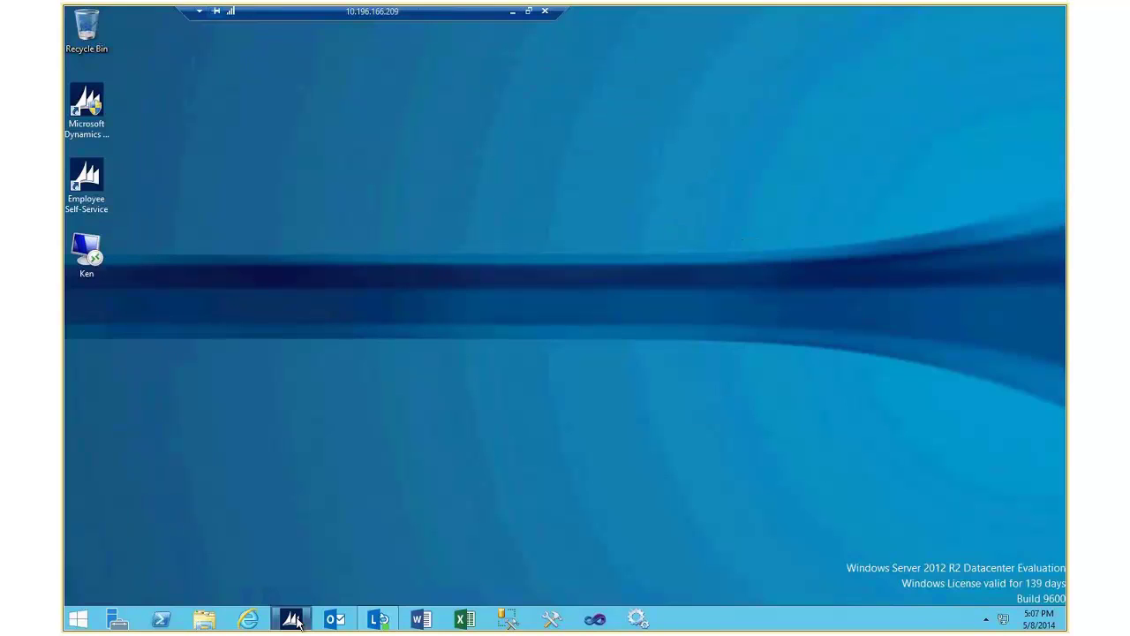
# Switch to Dynamics AX and open the Office Supplies USMF catalog from the procurement catalogs in Procurement and sourcing.
pyautogui.click(296, 621)
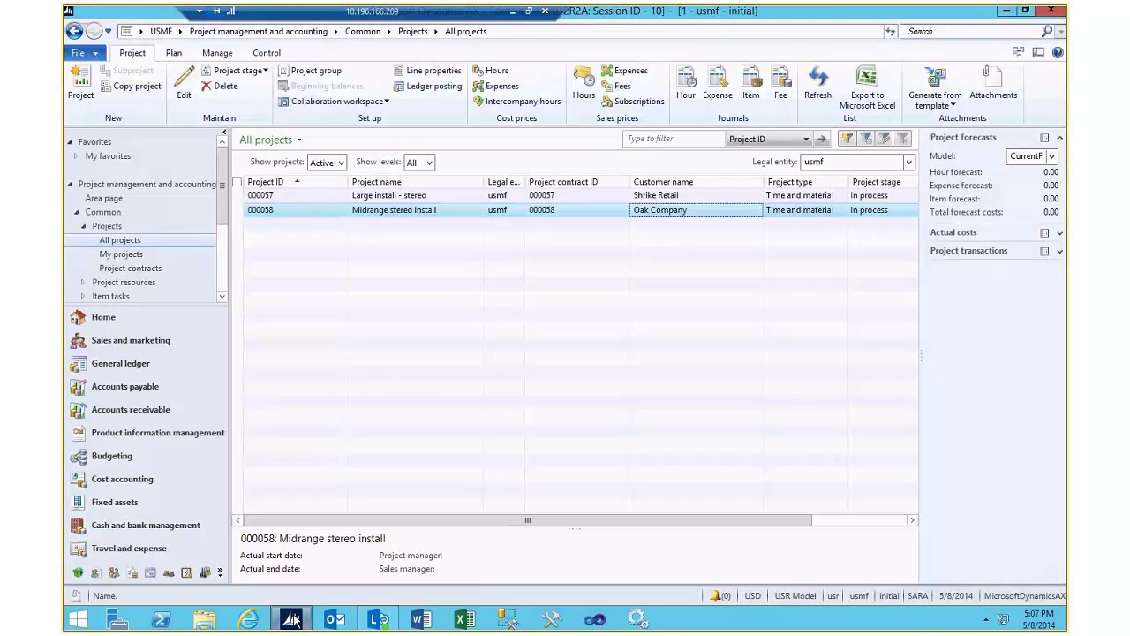
pyautogui.click(179, 31)
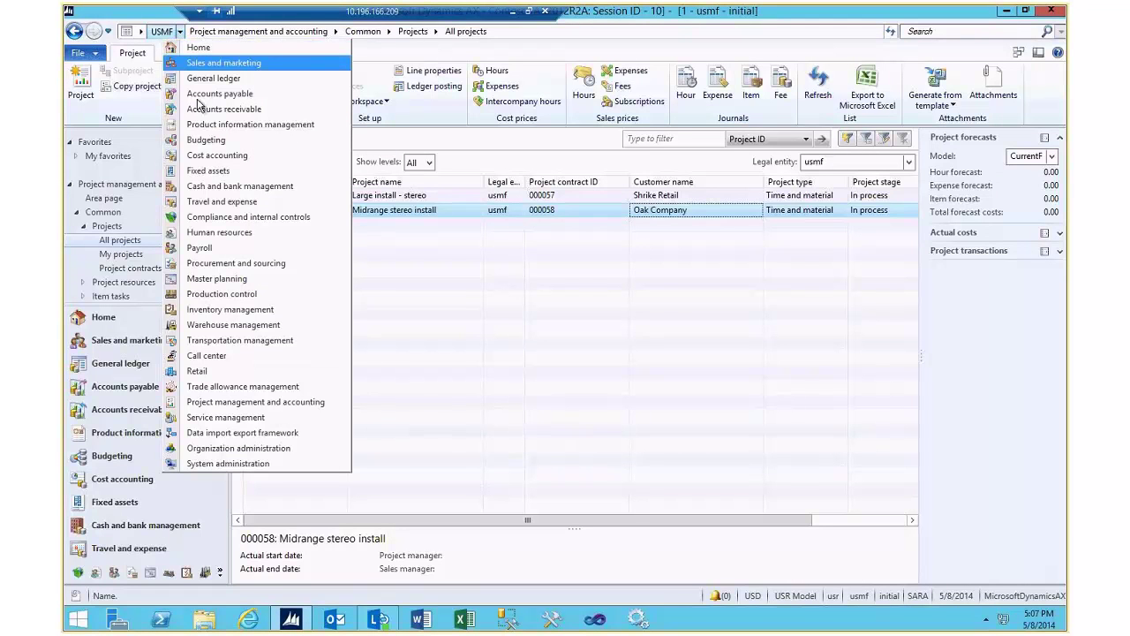
pyautogui.click(226, 260)
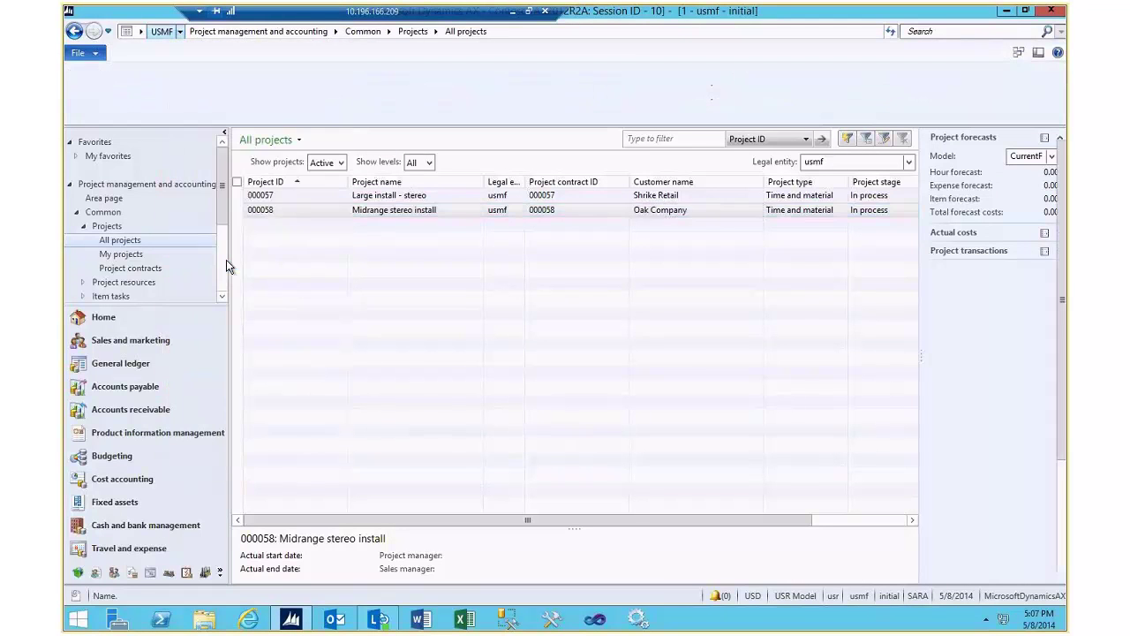
pyautogui.click(290, 187)
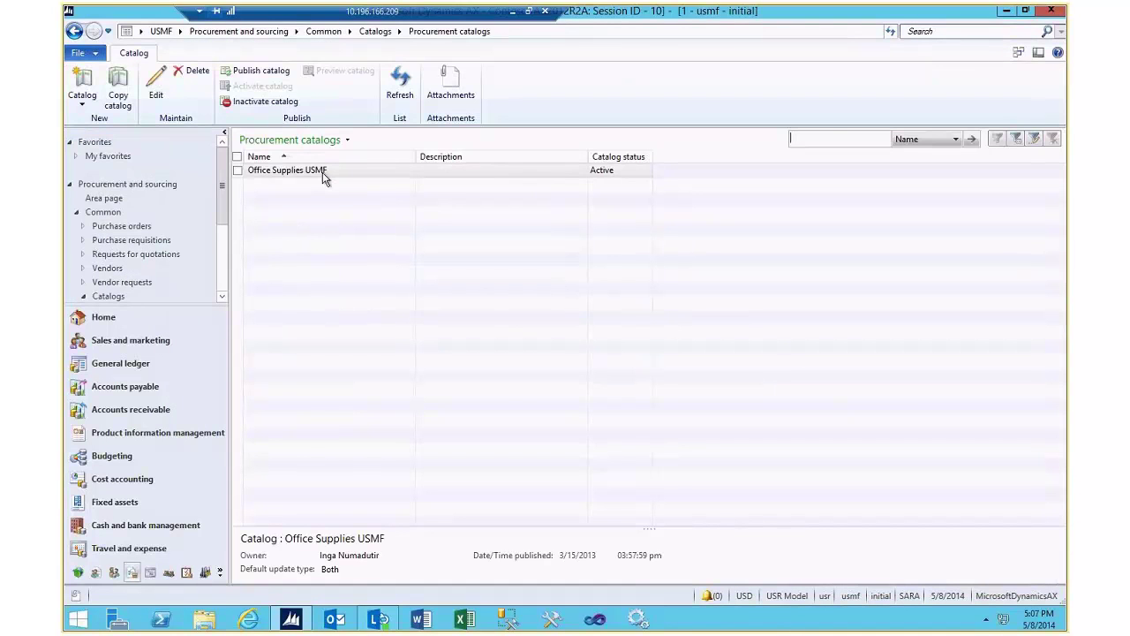
pyautogui.click(322, 172)
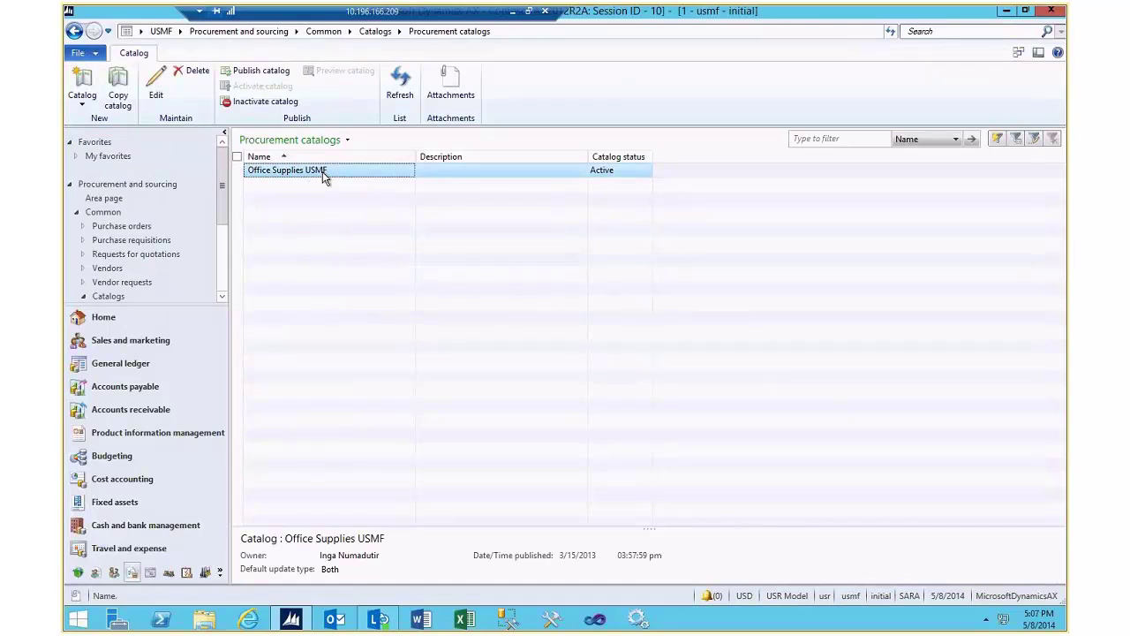
pyautogui.doubleClick(270, 169)
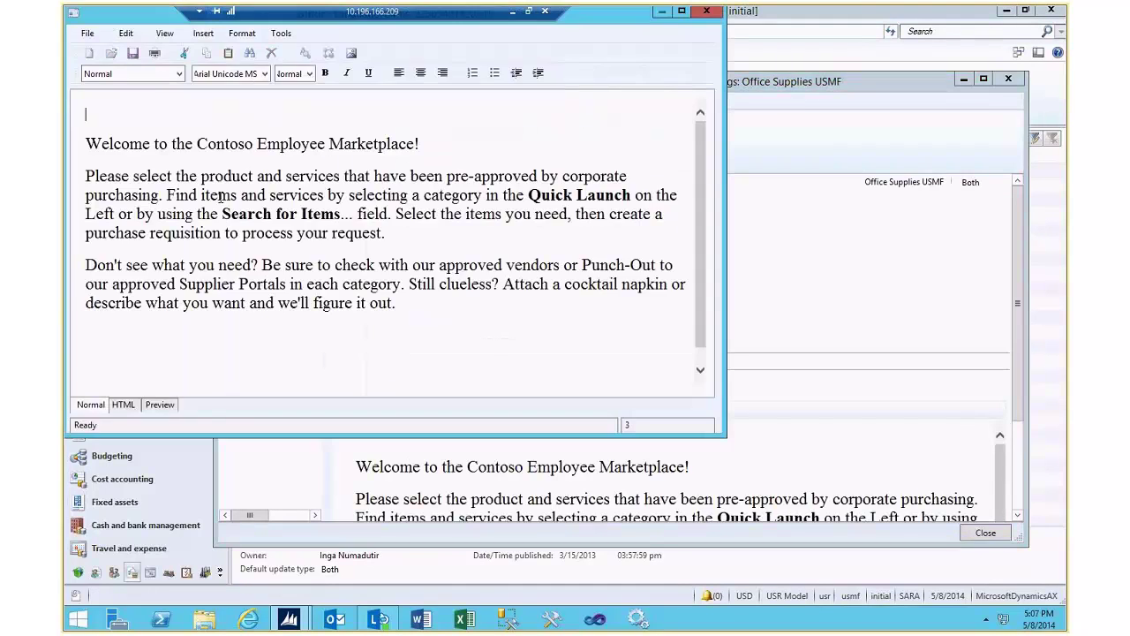
# Replace "Contoso" with "HP" in the catalog's welcome heading, save the text, and close the editor and the catalog.
pyautogui.doubleClick(233, 144)
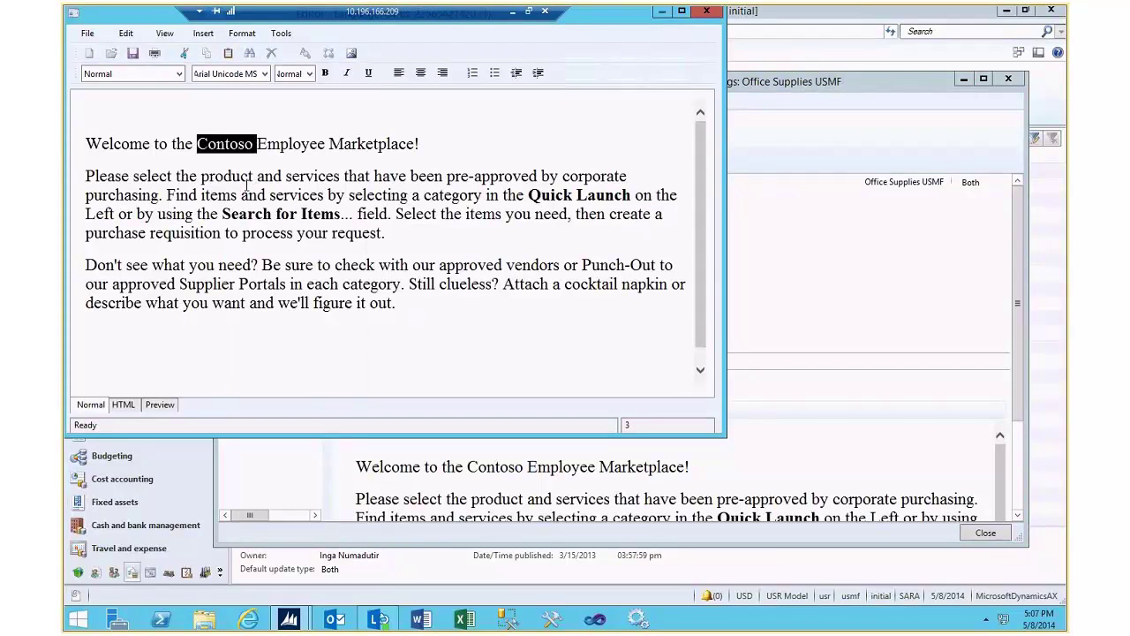
pyautogui.write('HEmp')
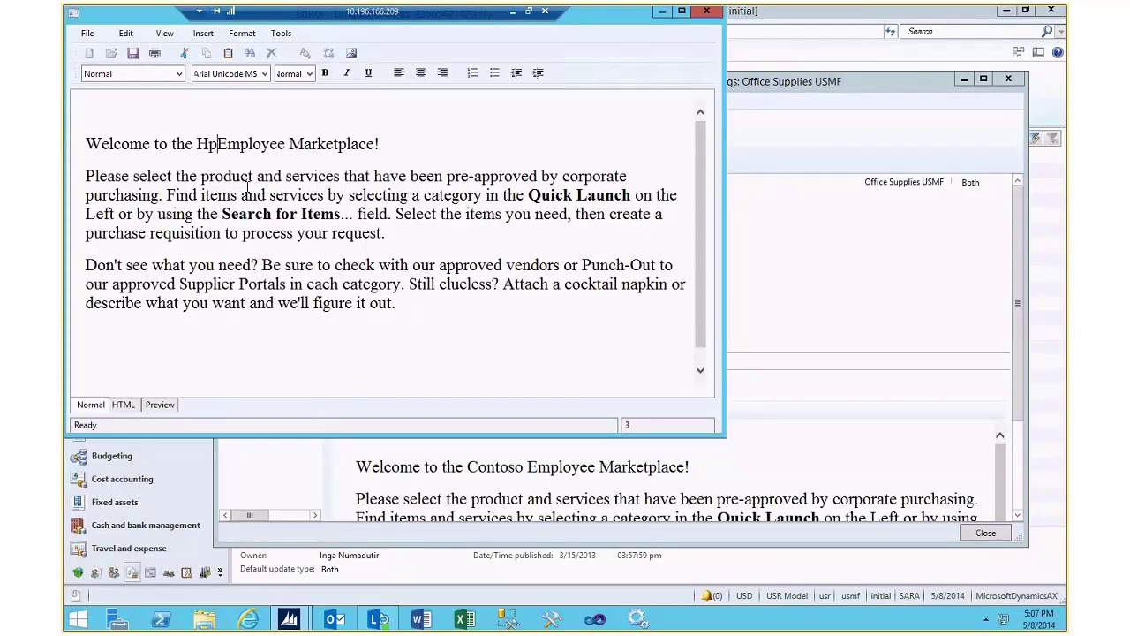
pyautogui.press('BackSpace')
pyautogui.write('P')
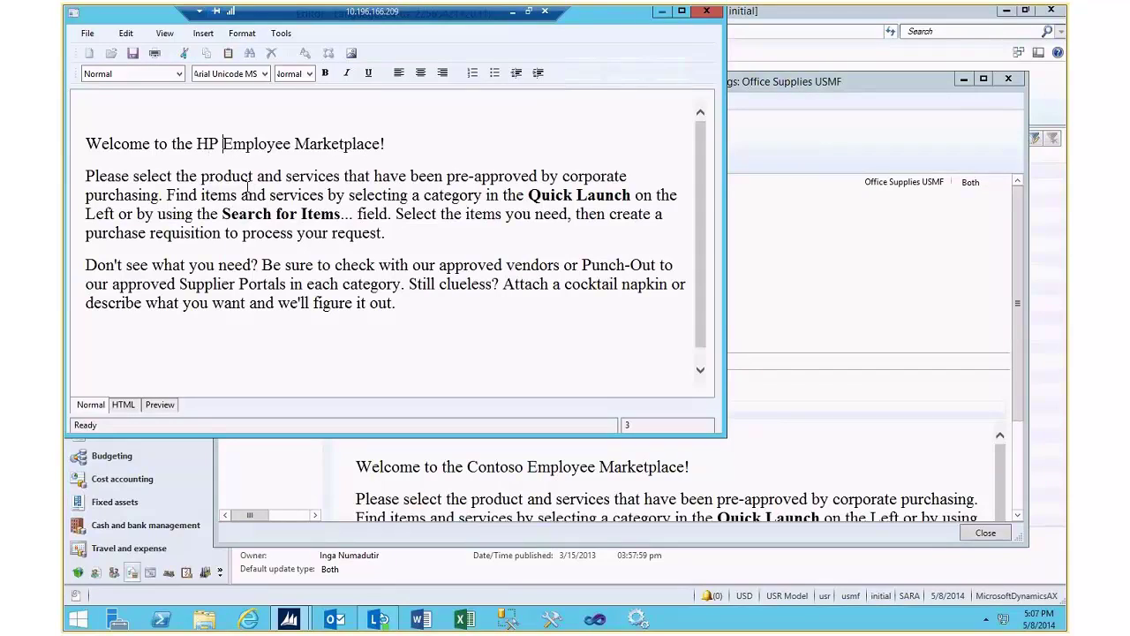
pyautogui.click(137, 53)
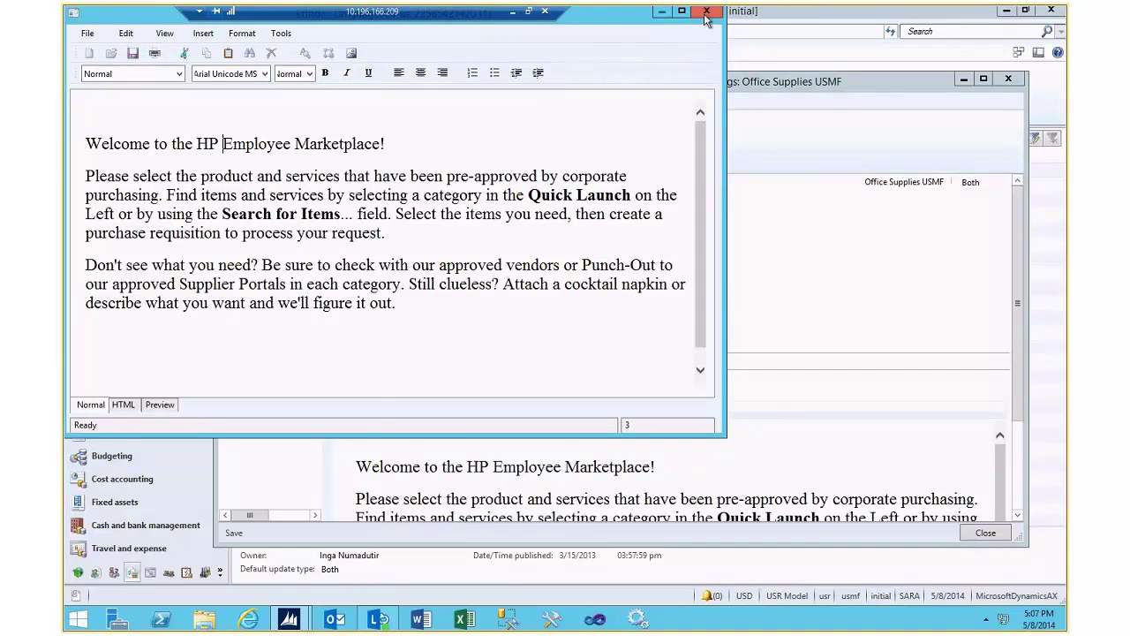
pyautogui.click(707, 11)
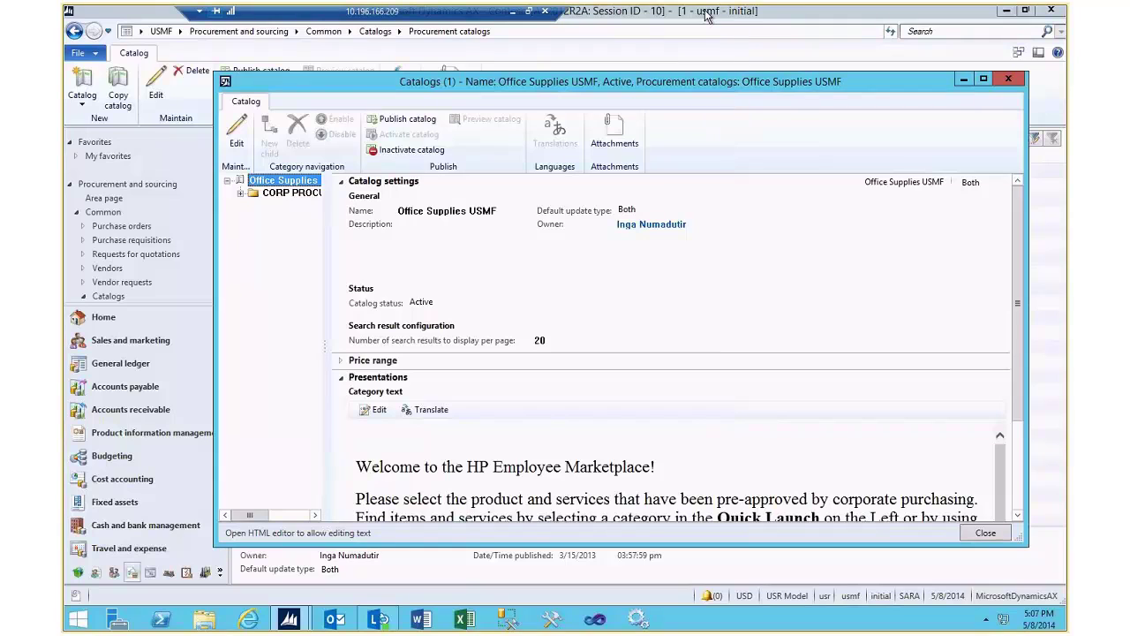
pyautogui.click(1010, 80)
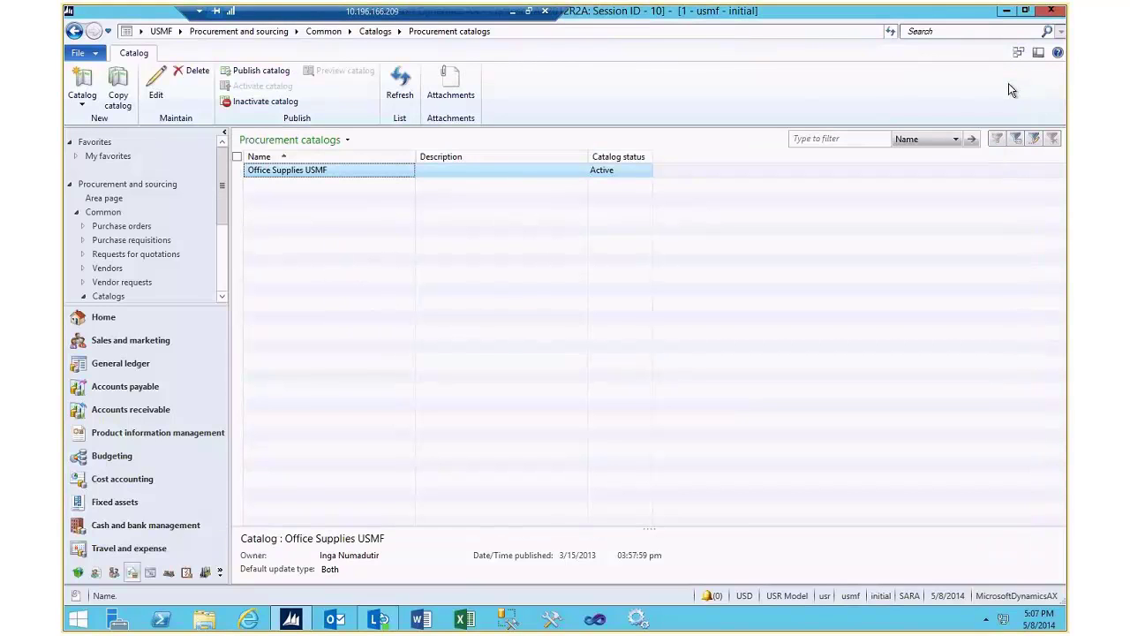
# Search Dynamics AX for "customer".
pyautogui.click(945, 32)
pyautogui.write('customer')
pyautogui.press('Return')
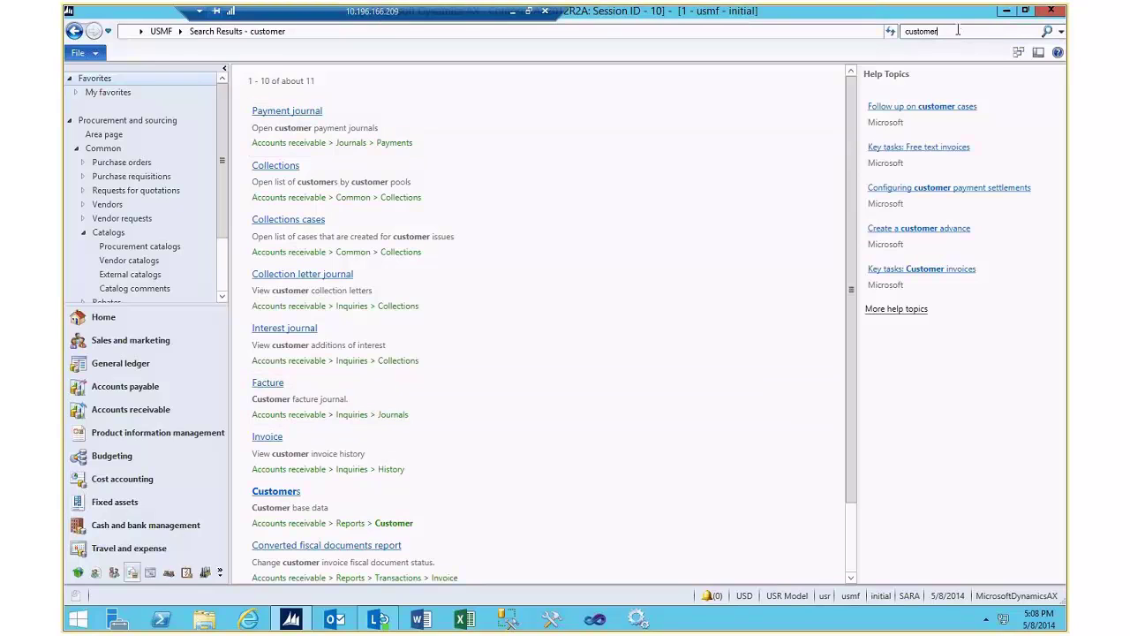
pyautogui.press('Return')
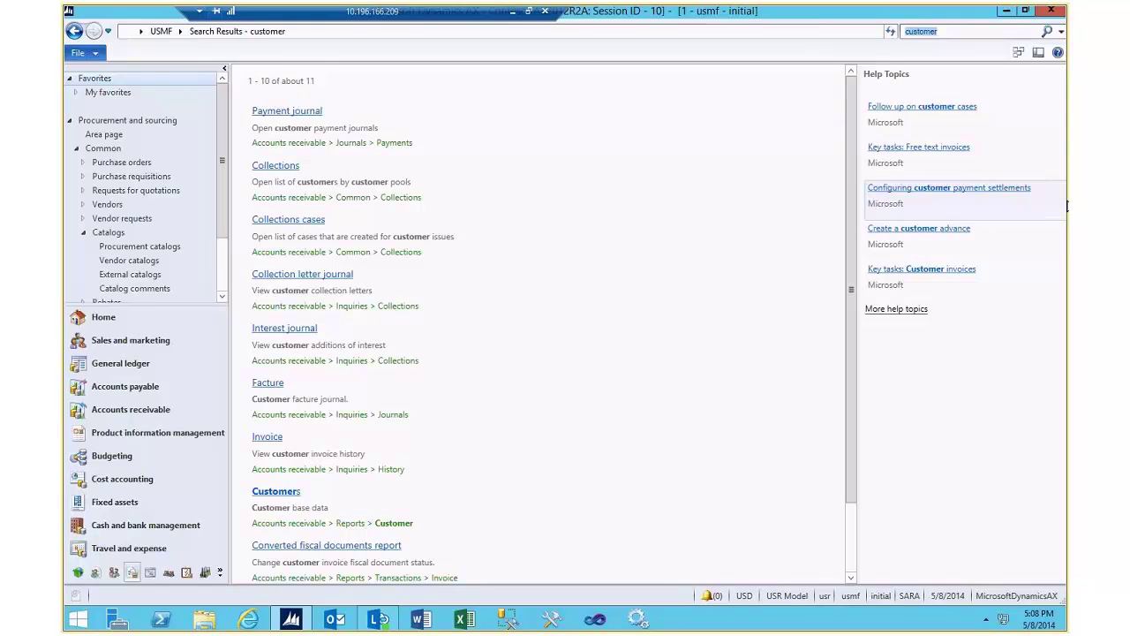
# Search for 888999, open the Forest Wholesales sales order it finds, and view the order's Sell and Sales order commands.
pyautogui.write('88899')
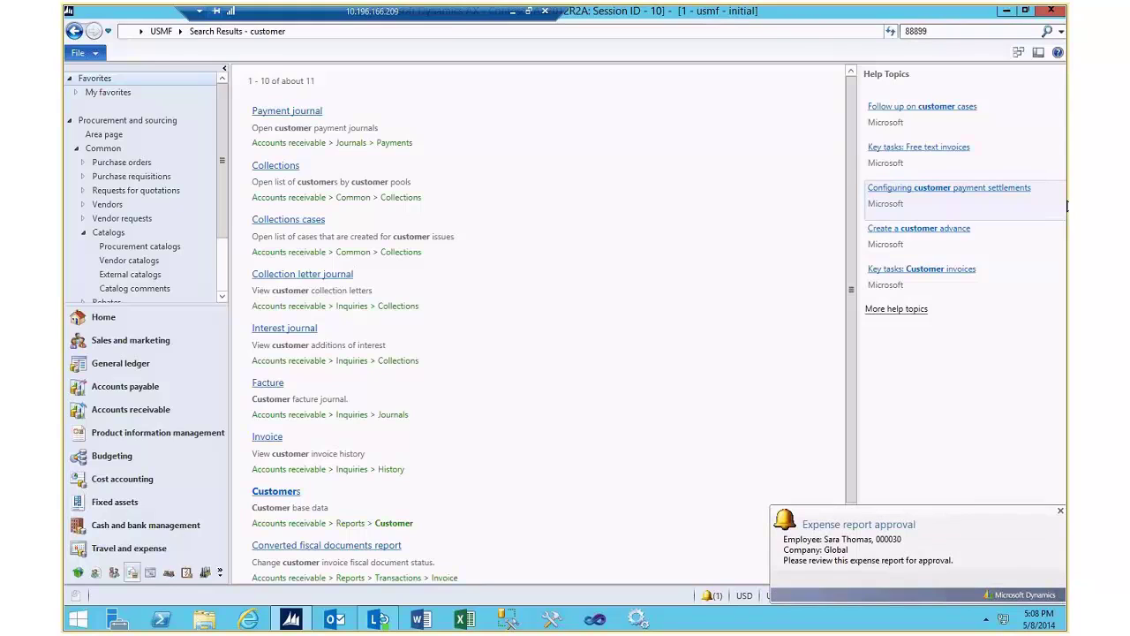
pyautogui.write('9')
pyautogui.press('Return')
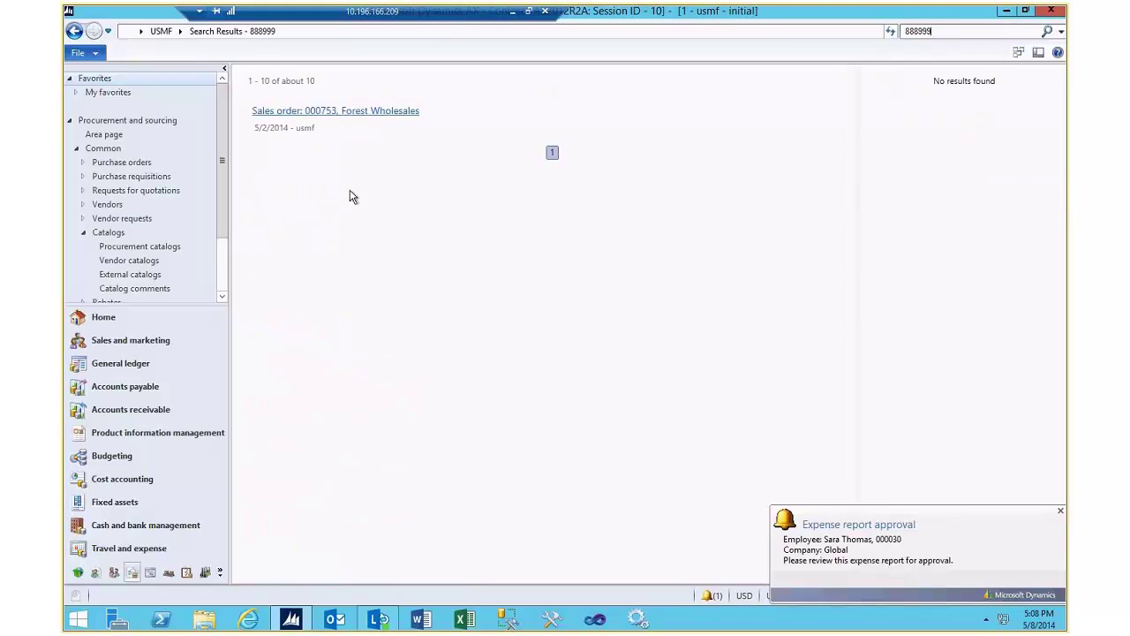
pyautogui.click(285, 115)
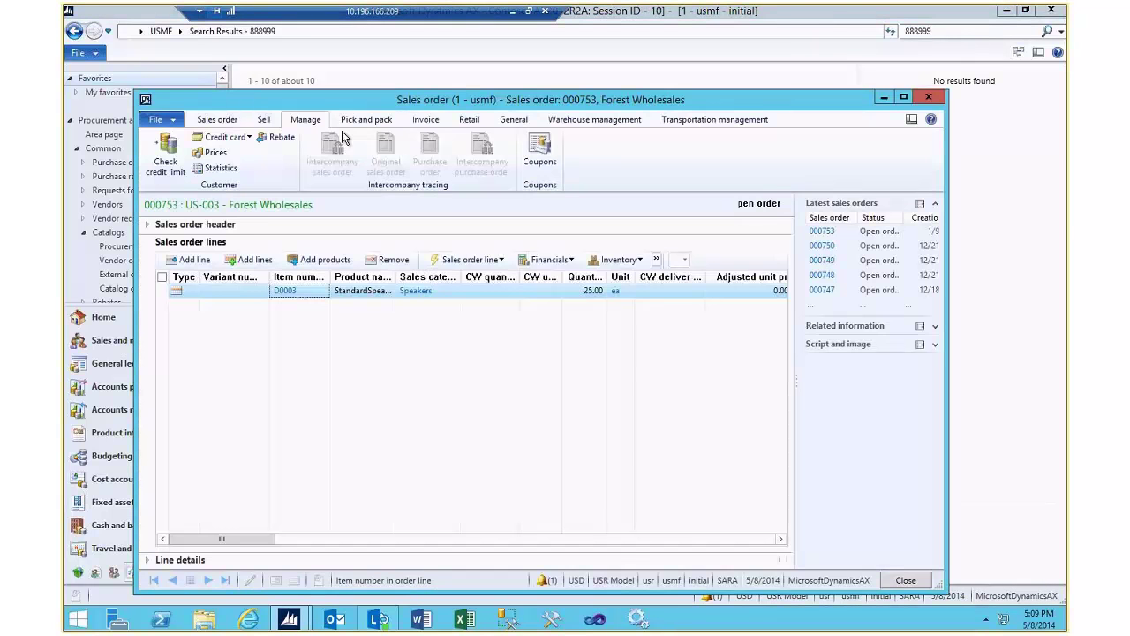
pyautogui.click(263, 120)
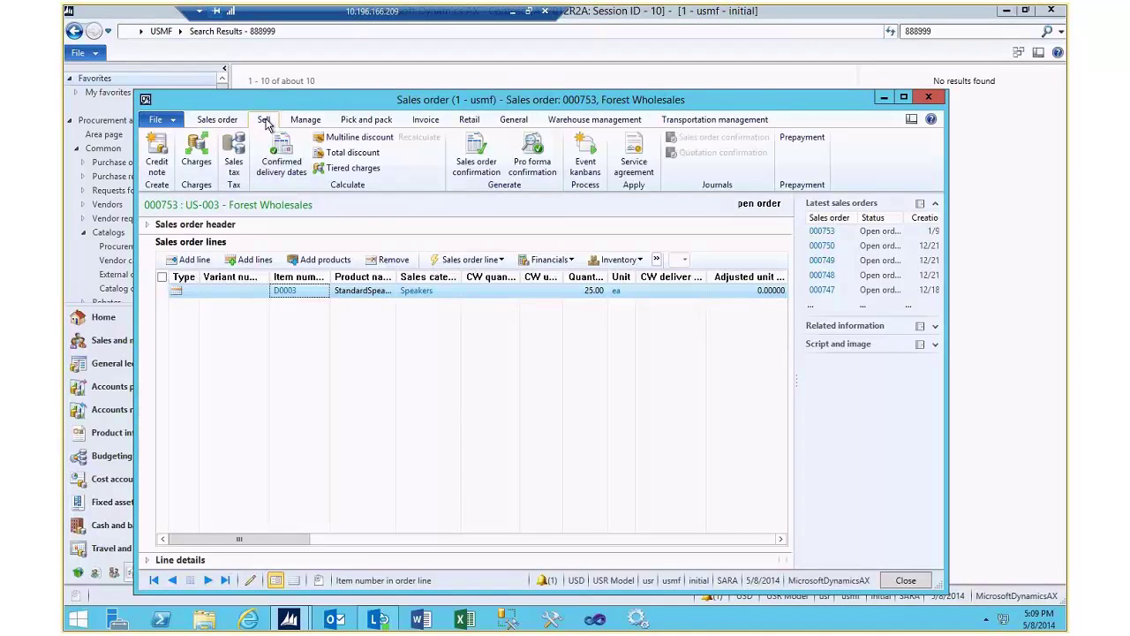
pyautogui.click(221, 121)
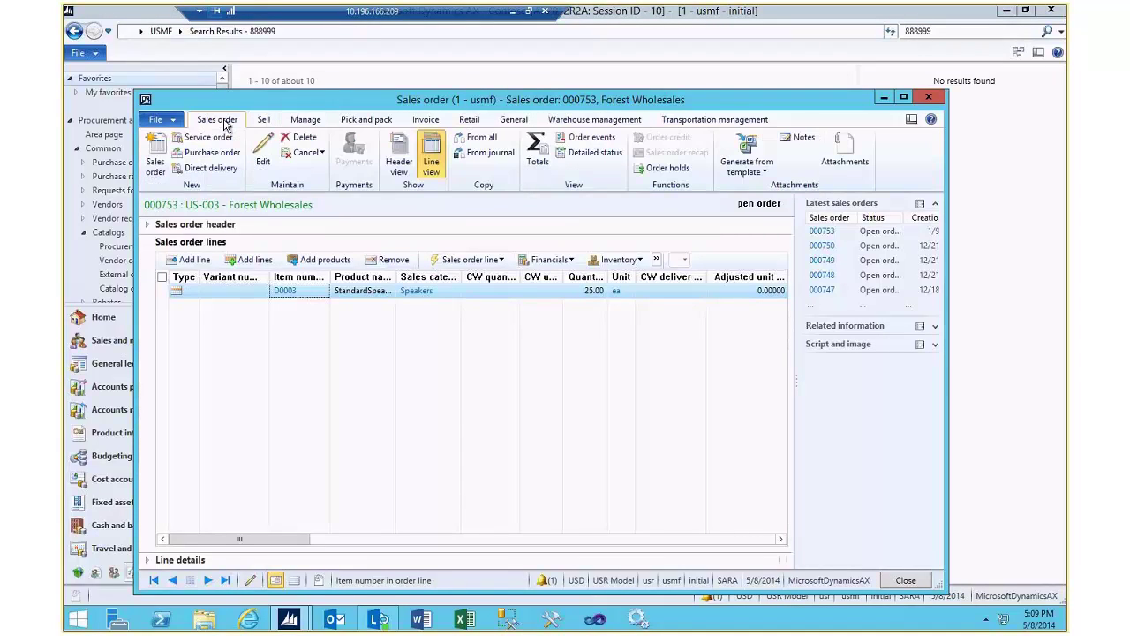
# View the Forest Wholesales sales order's header references, then open its attached ForestPO file and check the PO number in the document's title.
pyautogui.click(389, 161)
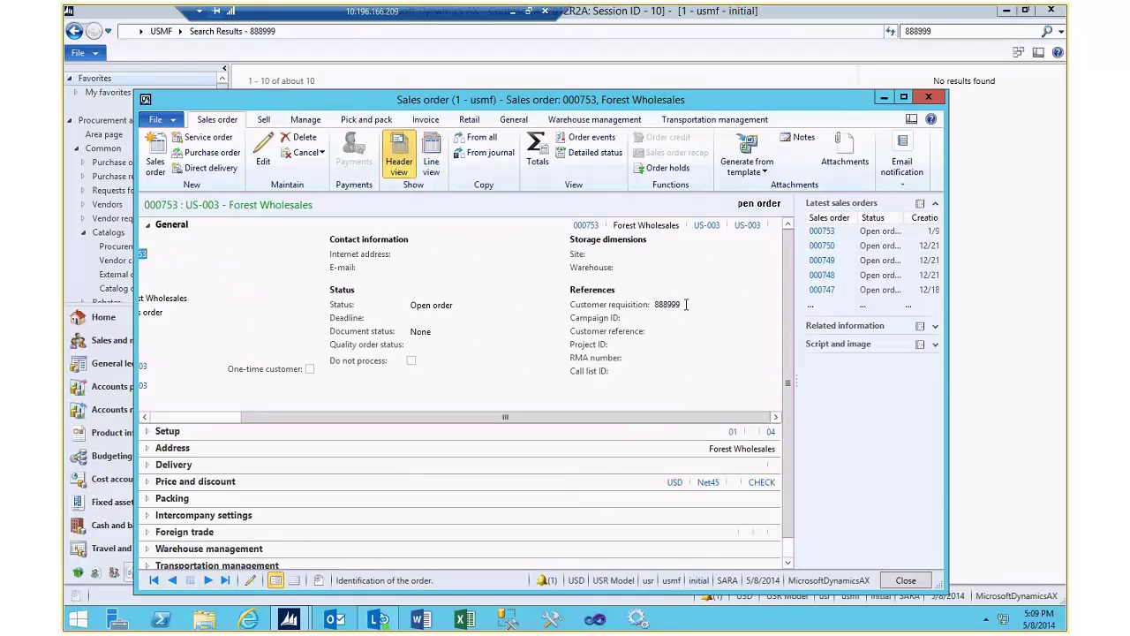
pyautogui.click(845, 148)
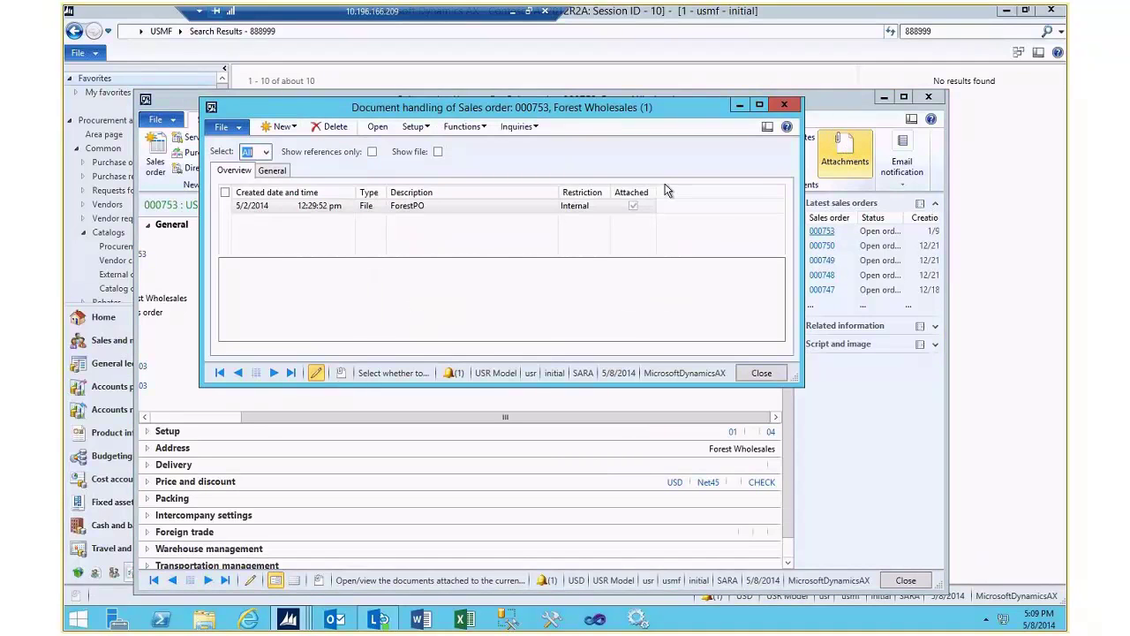
pyautogui.click(437, 151)
pyautogui.click(540, 320)
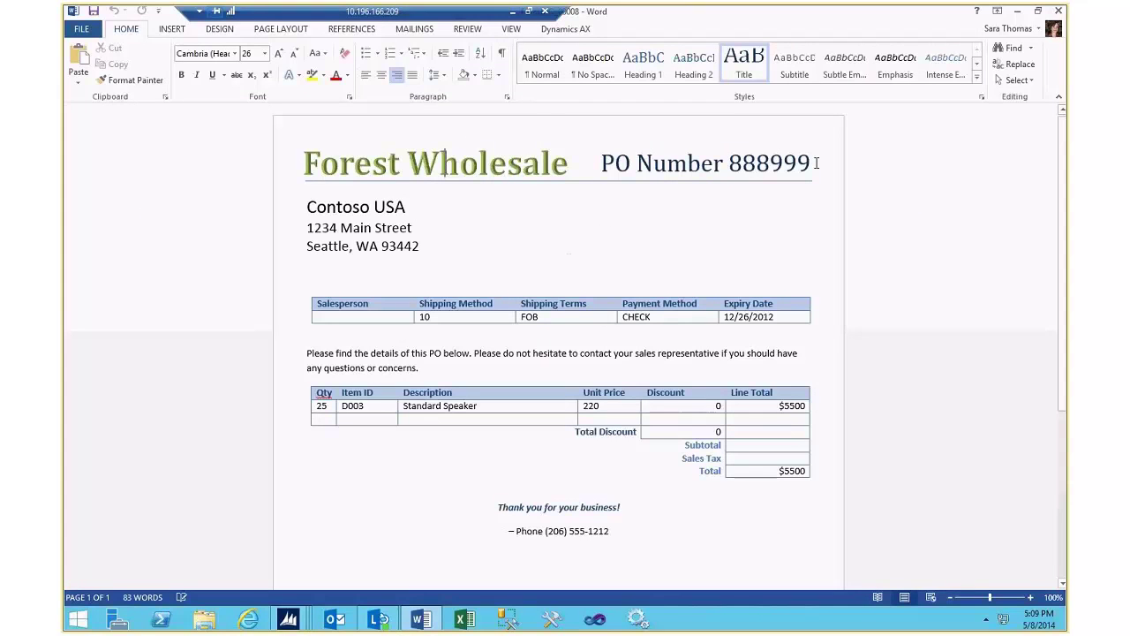
pyautogui.doubleClick(817, 162)
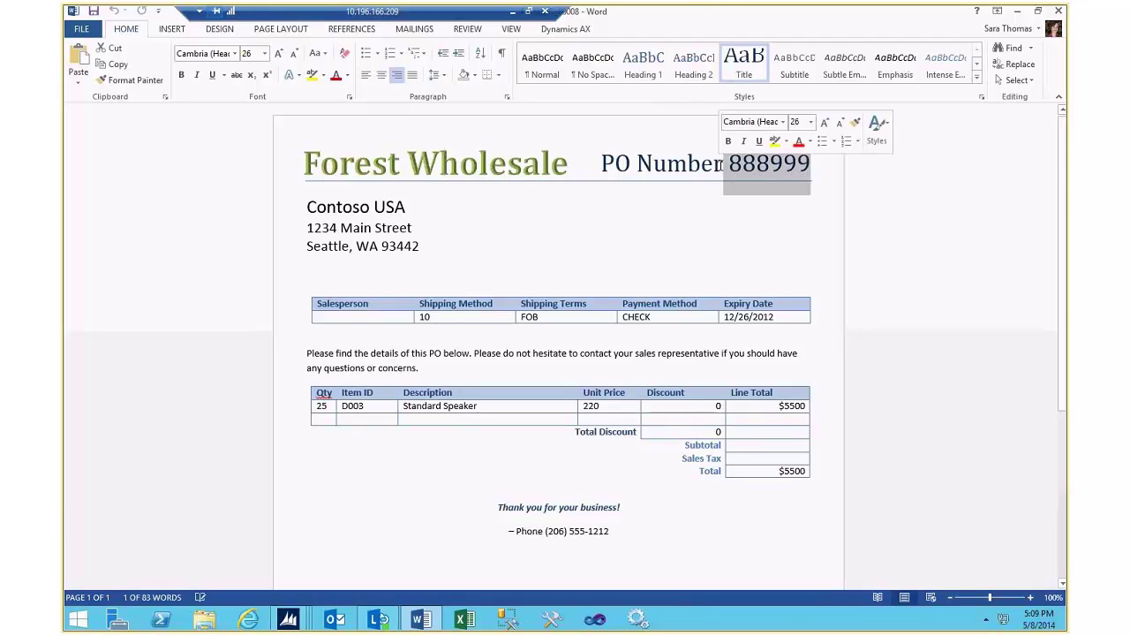
pyautogui.click(780, 164)
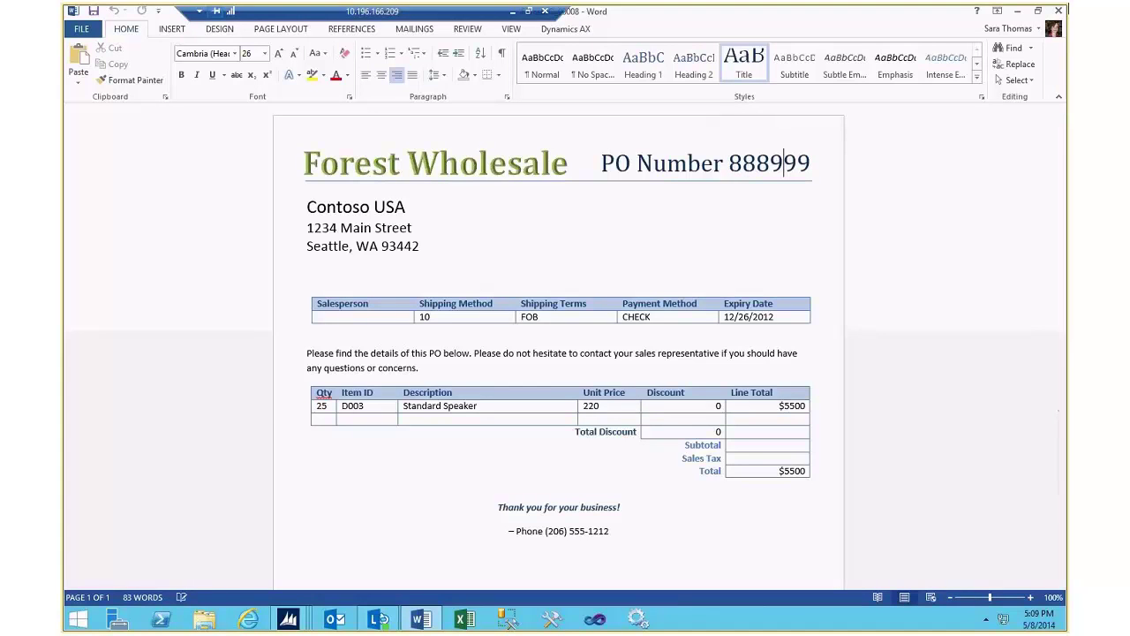
# Close the ForestPO document, the order's document handling window and the sales order, returning to the Dynamics AX search results.
pyautogui.click(1062, 13)
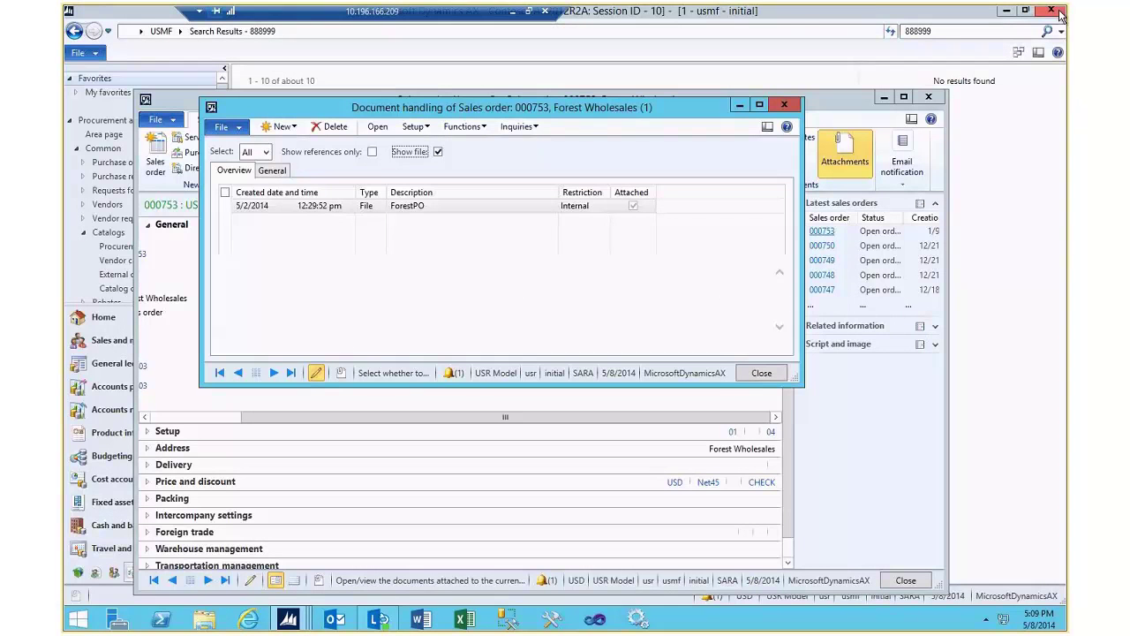
pyautogui.click(785, 106)
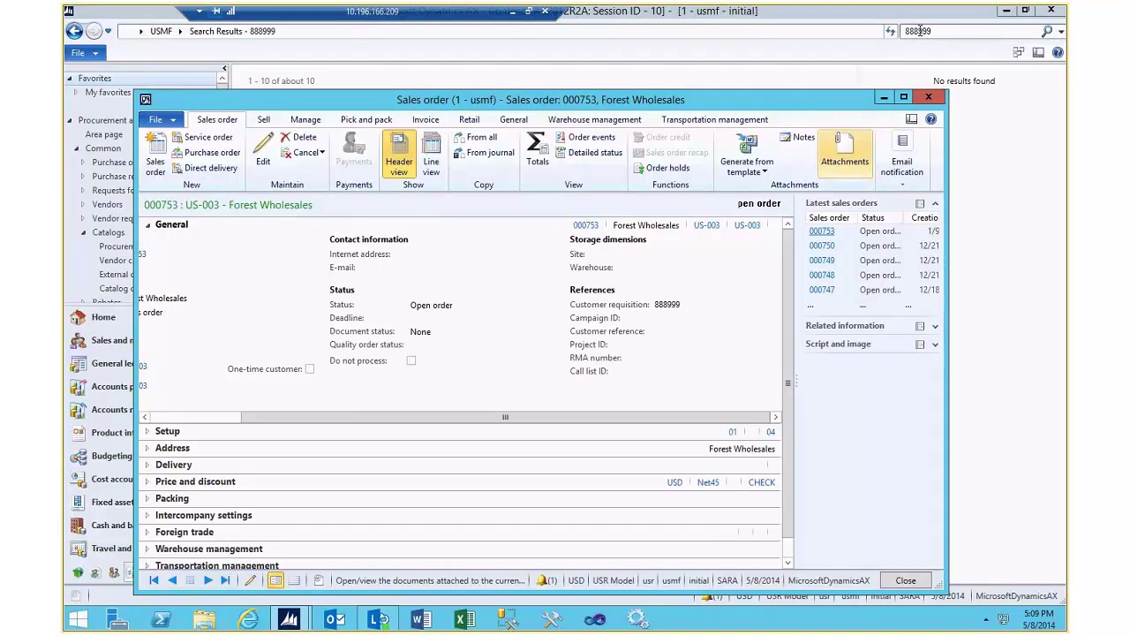
pyautogui.click(928, 97)
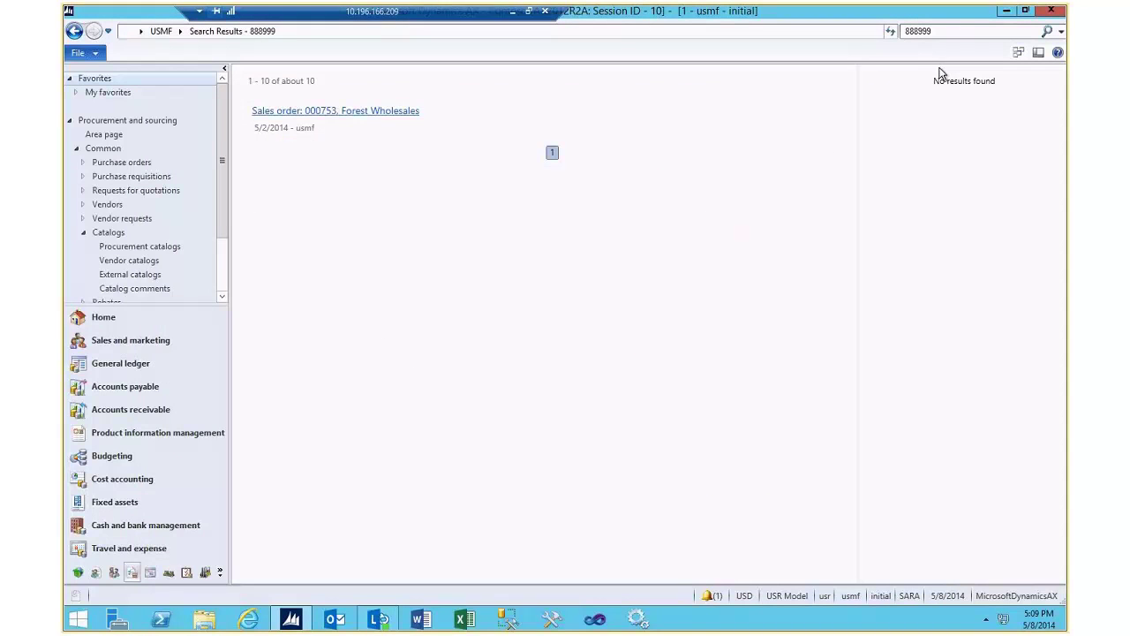
pyautogui.click(1011, 18)
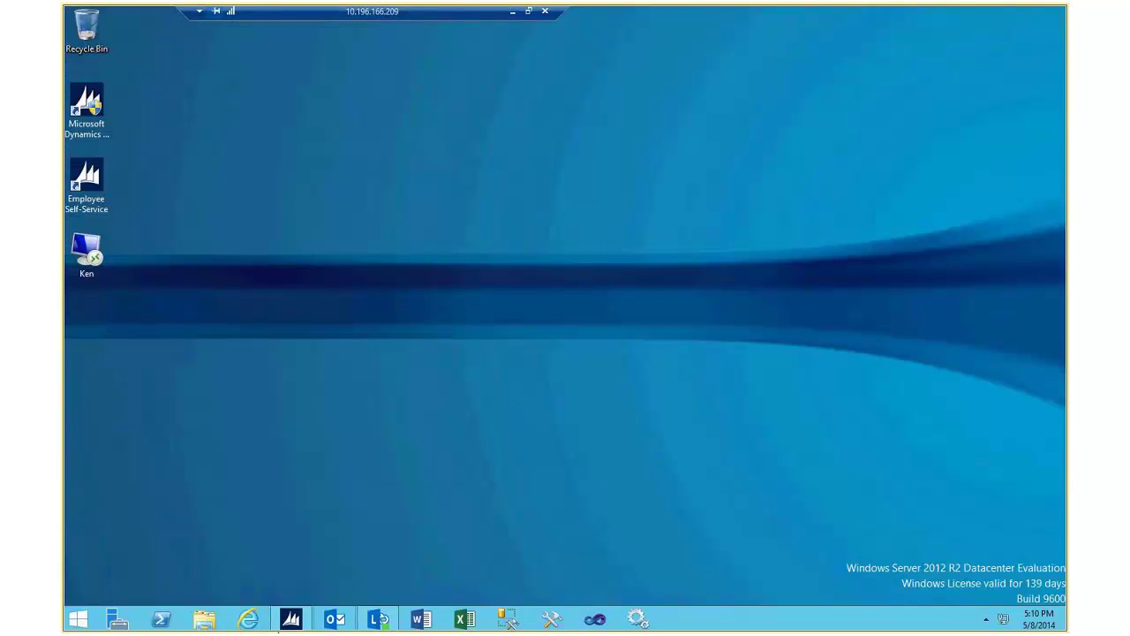
pyautogui.click(285, 624)
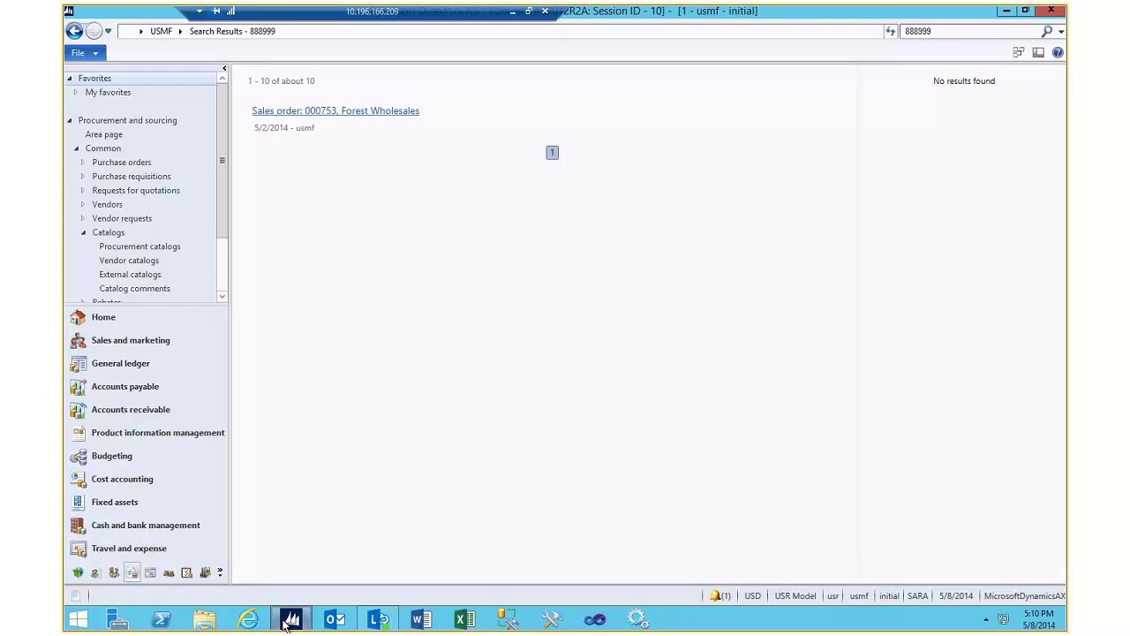
# Open the Task recorder and select 4.4.1.2 Create customer profile within 4.4 Deliver service to customer of the APQC framework.
pyautogui.click(82, 54)
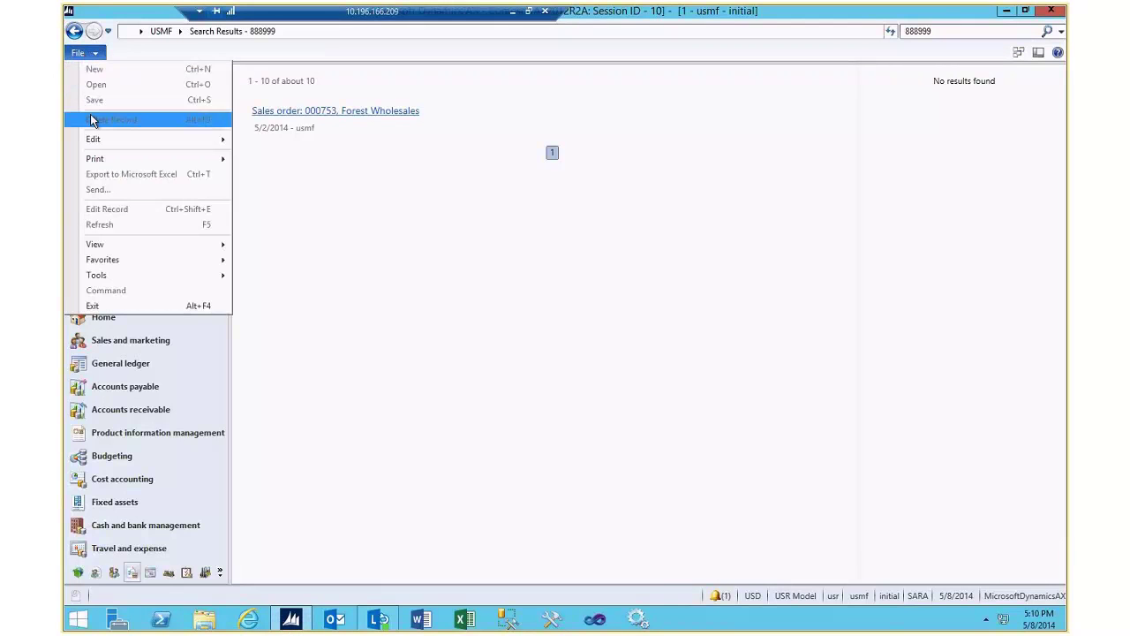
pyautogui.moveTo(100, 163)
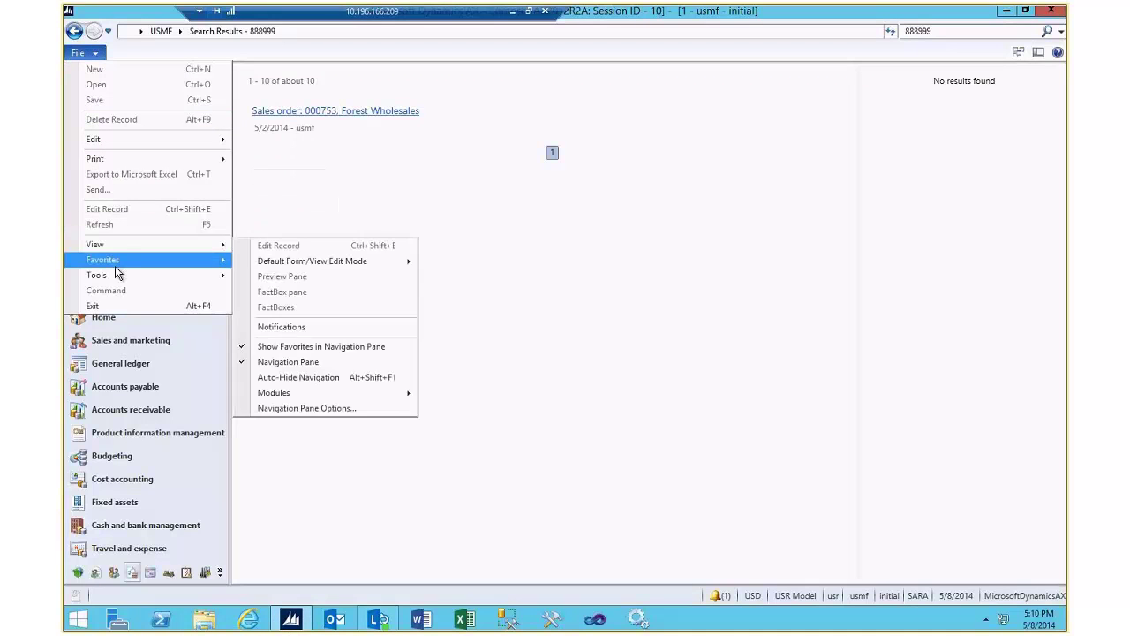
pyautogui.moveTo(115, 275)
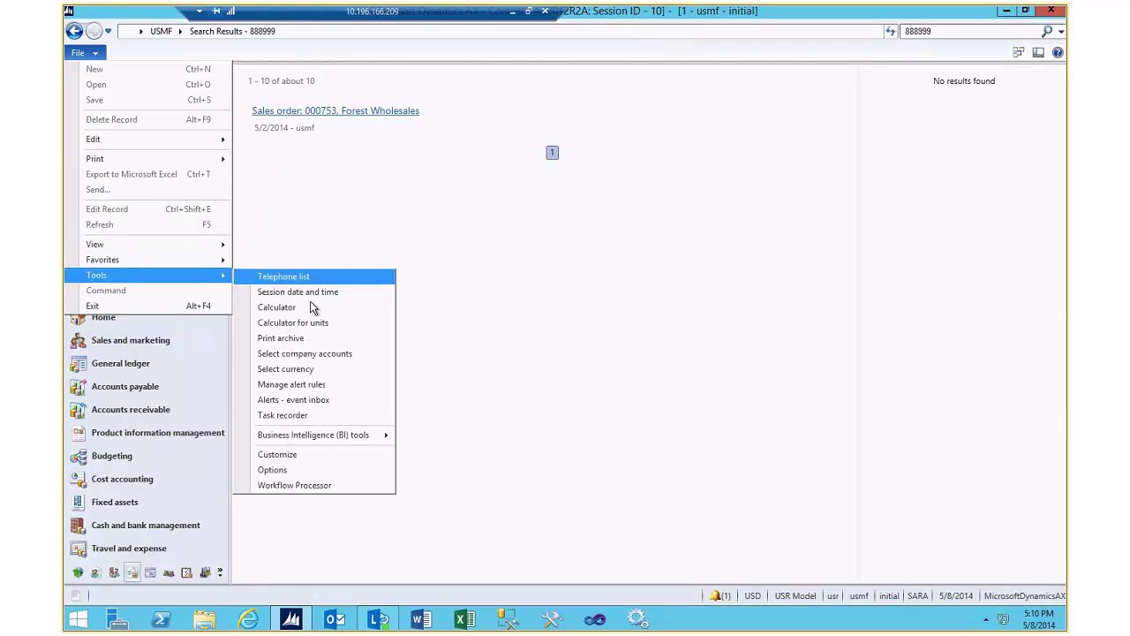
pyautogui.click(328, 412)
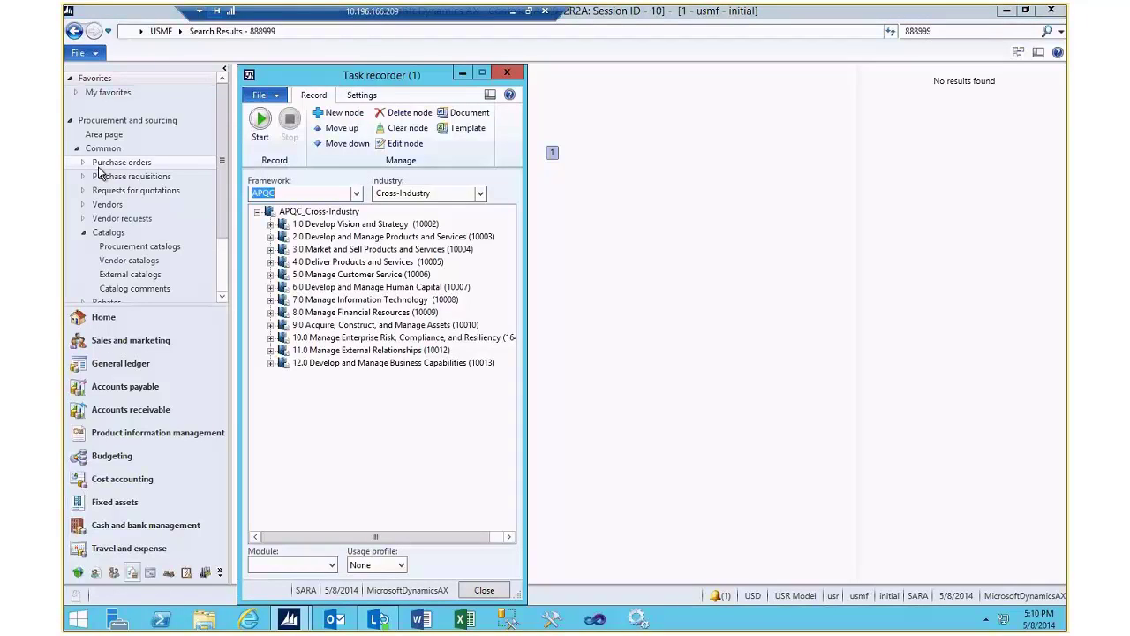
pyautogui.click(271, 262)
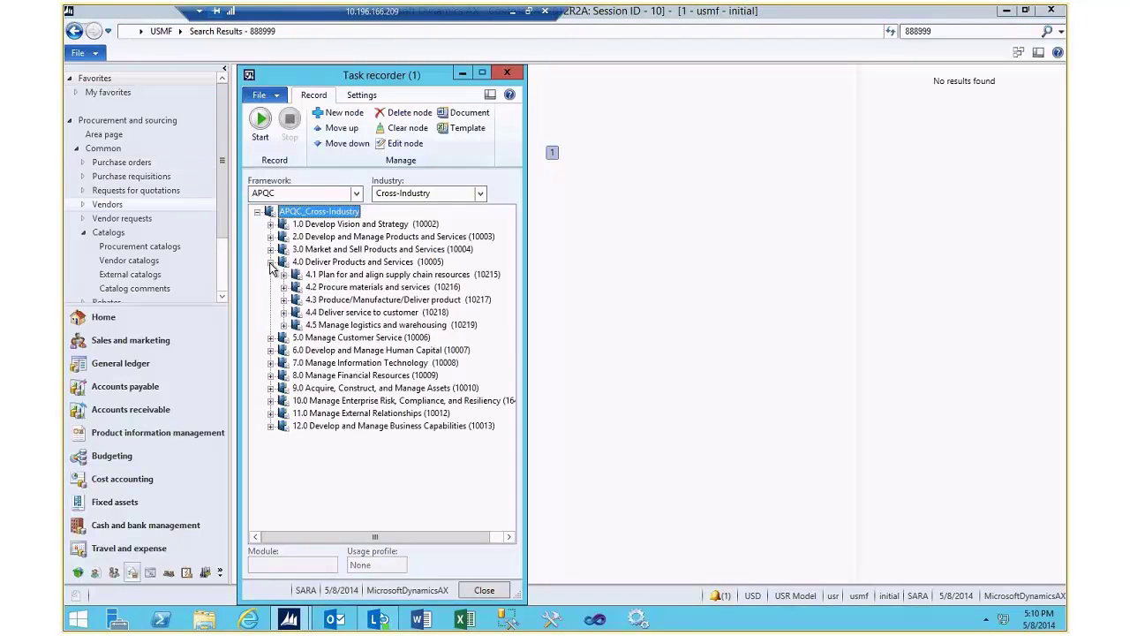
pyautogui.click(284, 313)
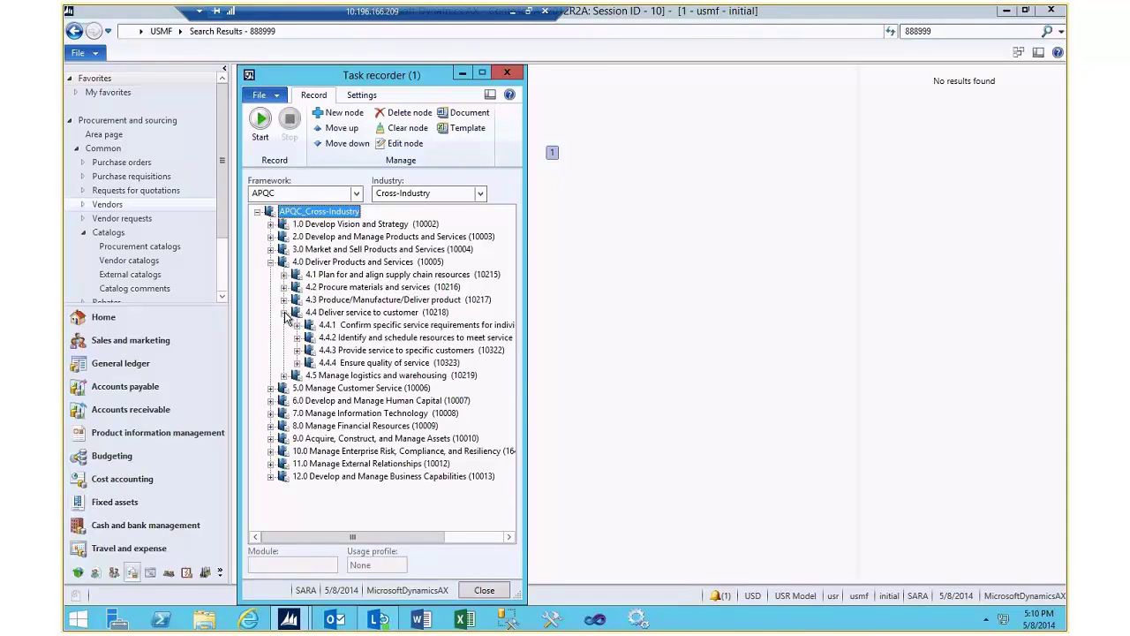
pyautogui.click(297, 325)
pyautogui.click(398, 349)
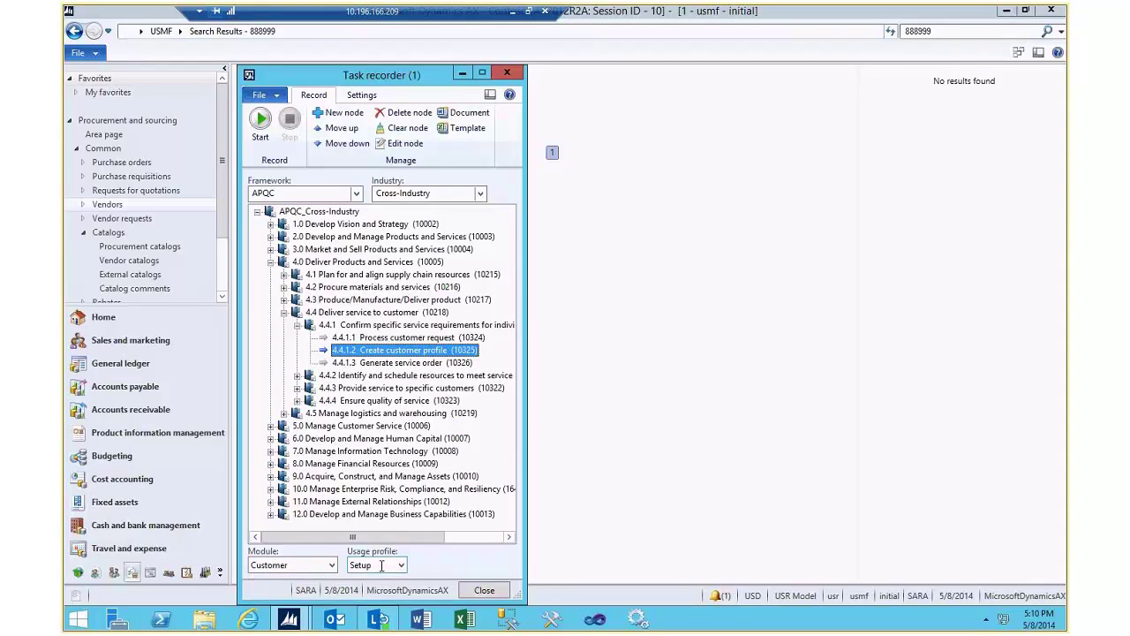
# Set the Task recorder module to Sales order and start the recording, agreeing to proceed over the existing one.
pyautogui.click(331, 565)
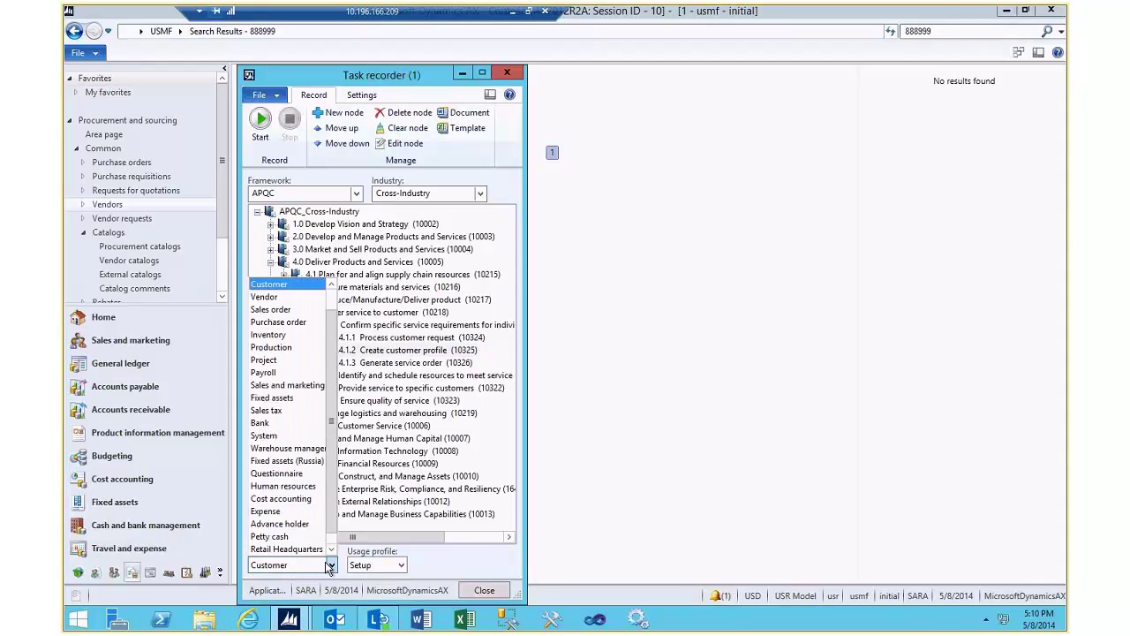
pyautogui.click(271, 311)
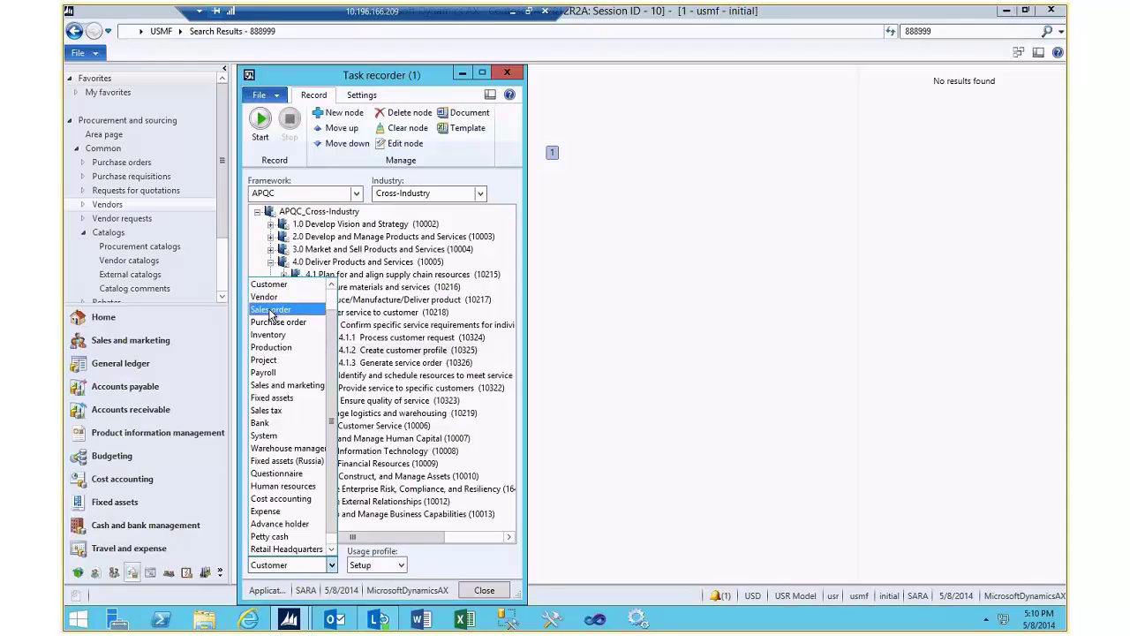
pyautogui.click(271, 311)
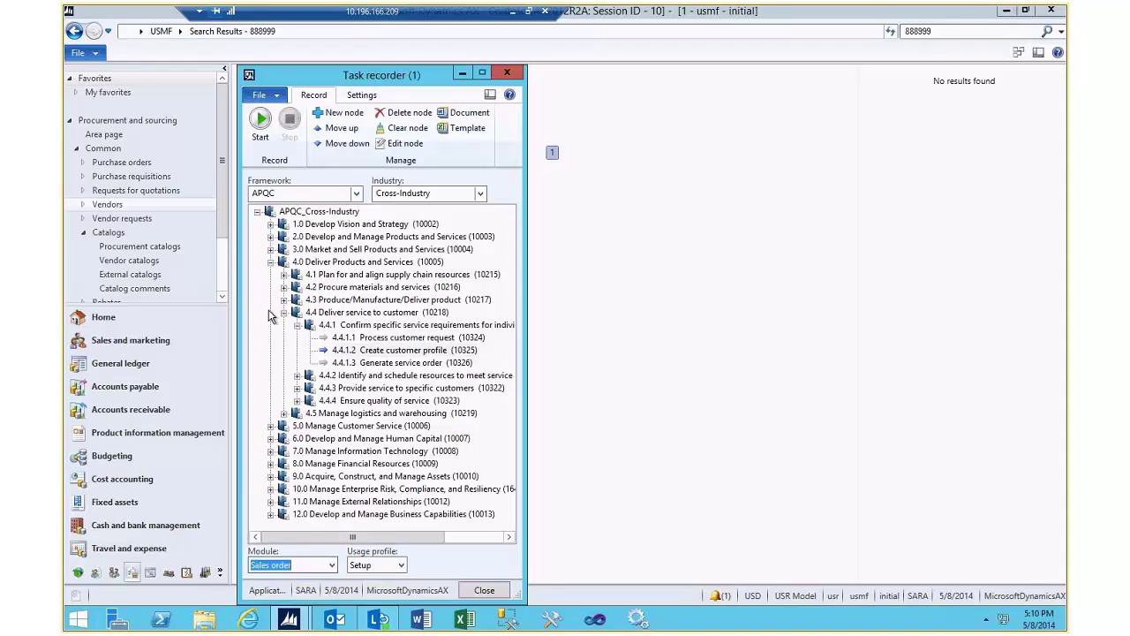
pyautogui.click(262, 121)
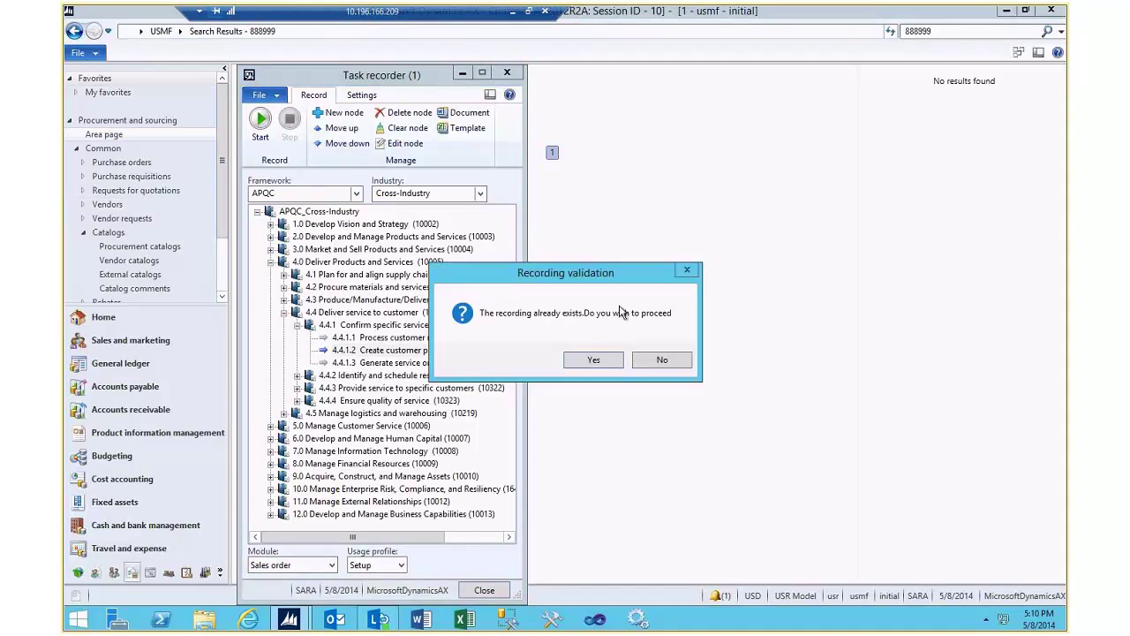
pyautogui.click(597, 362)
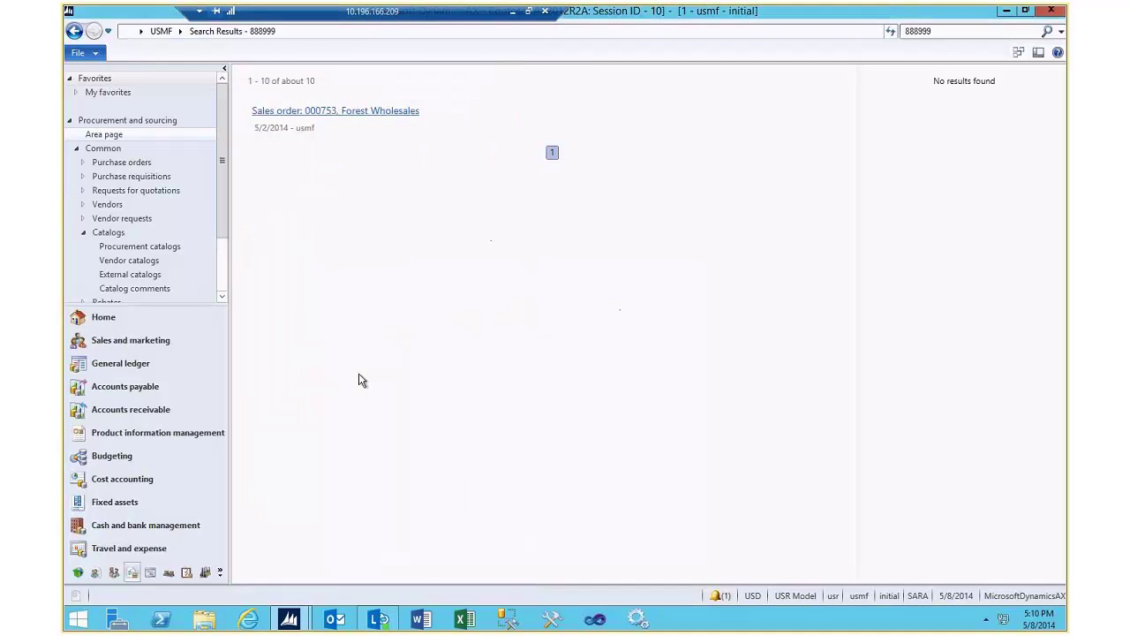
# Start a new customer record from Sales and marketing, entering the customer account number and the name 111.
pyautogui.click(132, 340)
pyautogui.click(286, 119)
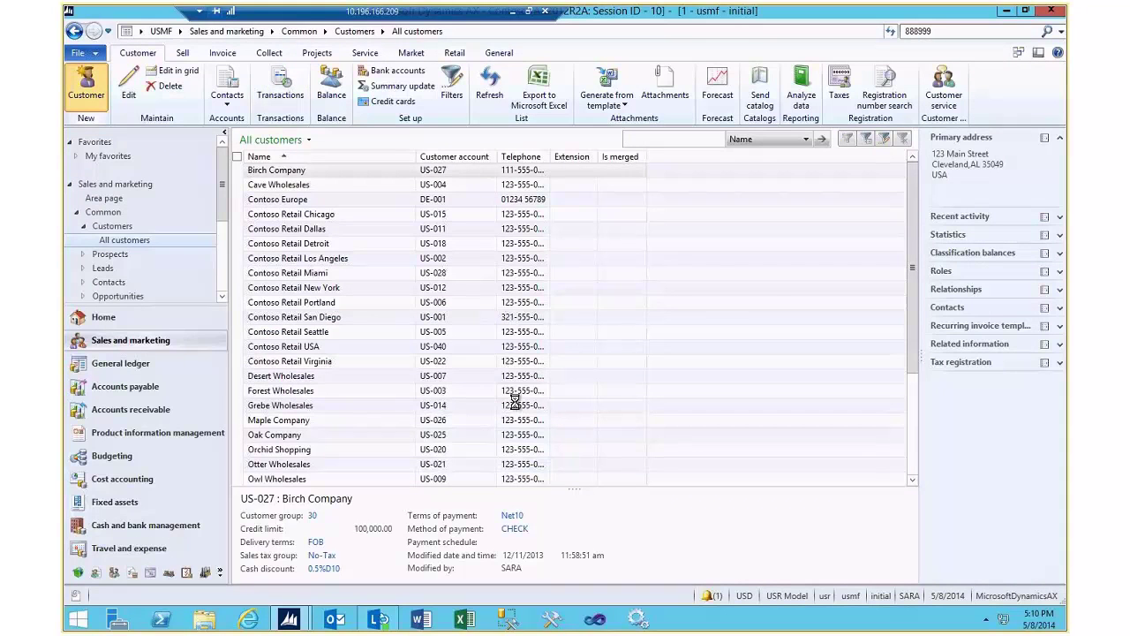
pyautogui.write('222')
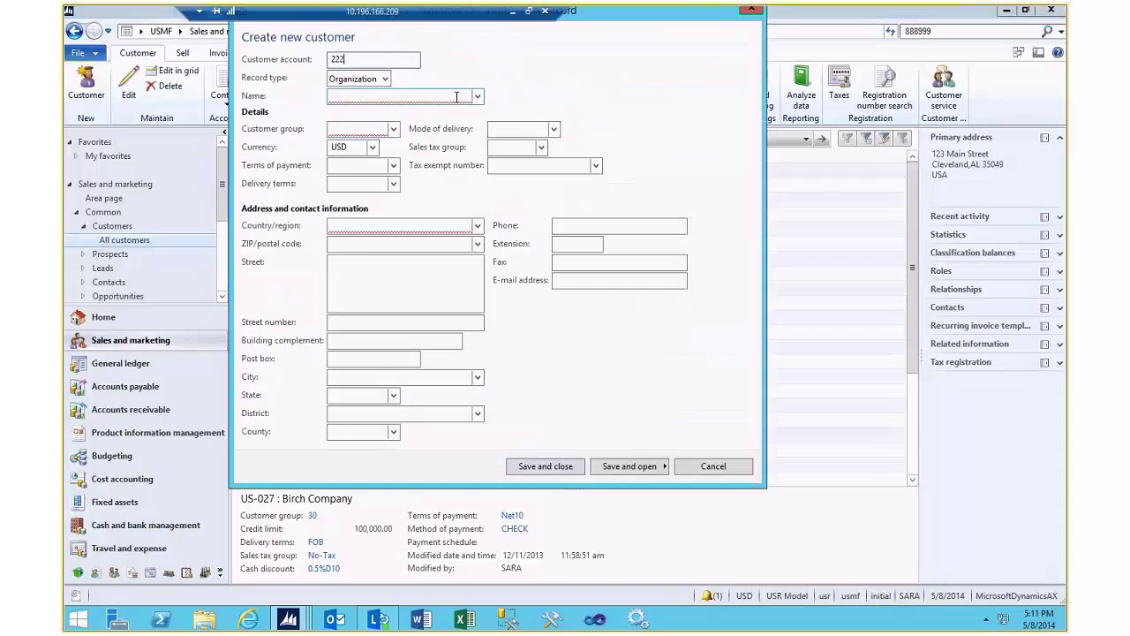
pyautogui.click(454, 96)
pyautogui.write('111')
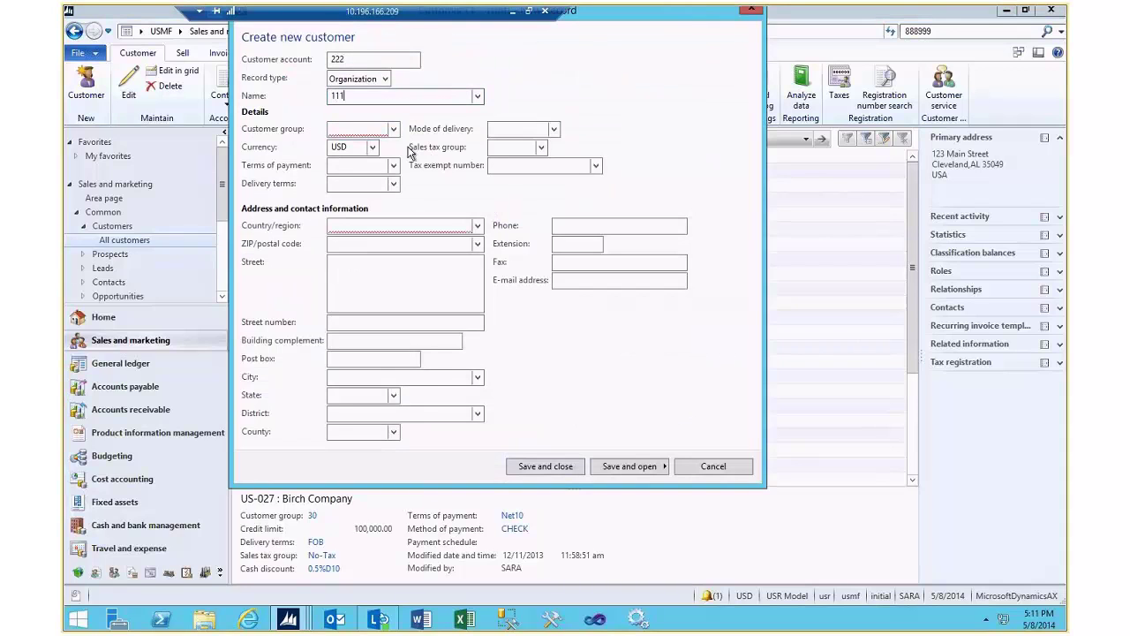
# Set the customer group to 10, country/region to USA and sales tax group to CA, then save and close the new customer.
pyautogui.click(394, 129)
pyautogui.click(360, 161)
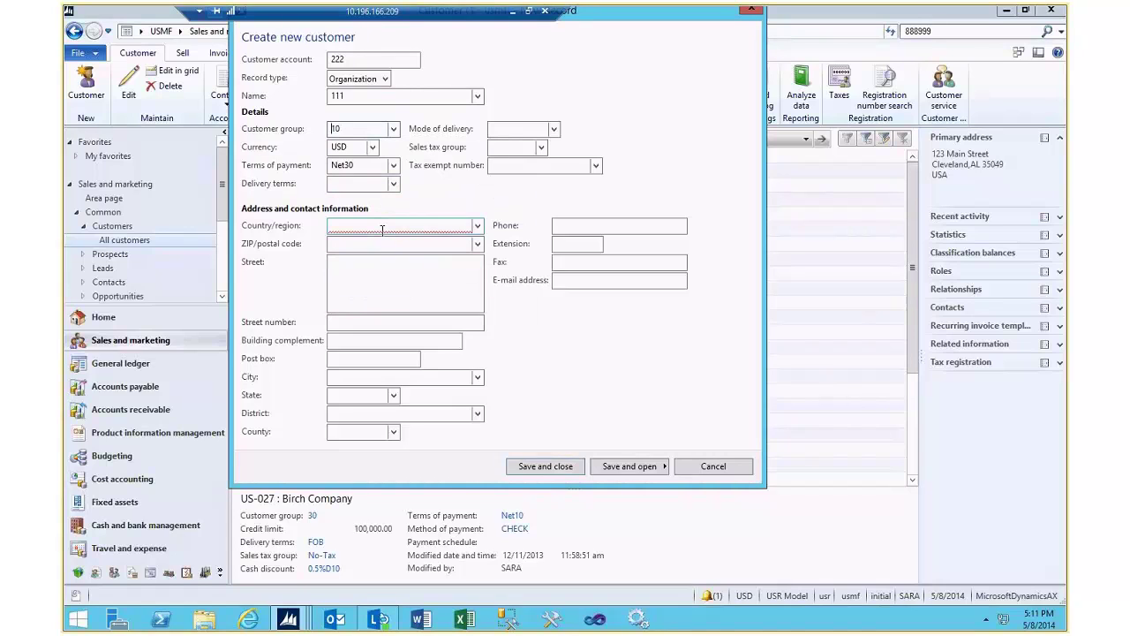
pyautogui.click(382, 230)
pyautogui.write('USA')
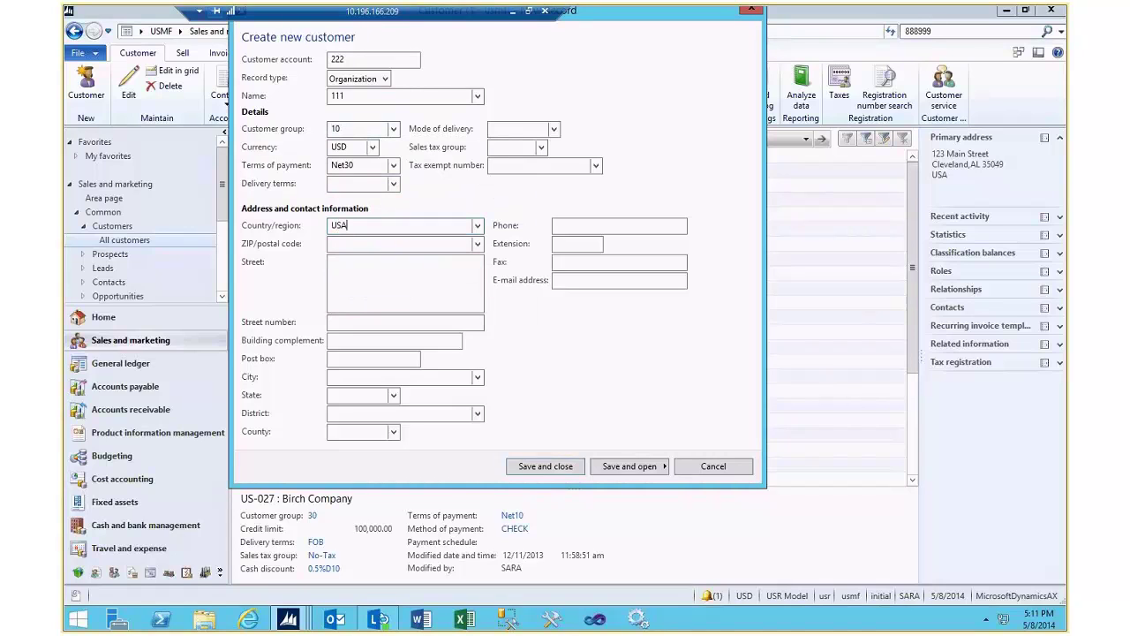
pyautogui.click(530, 148)
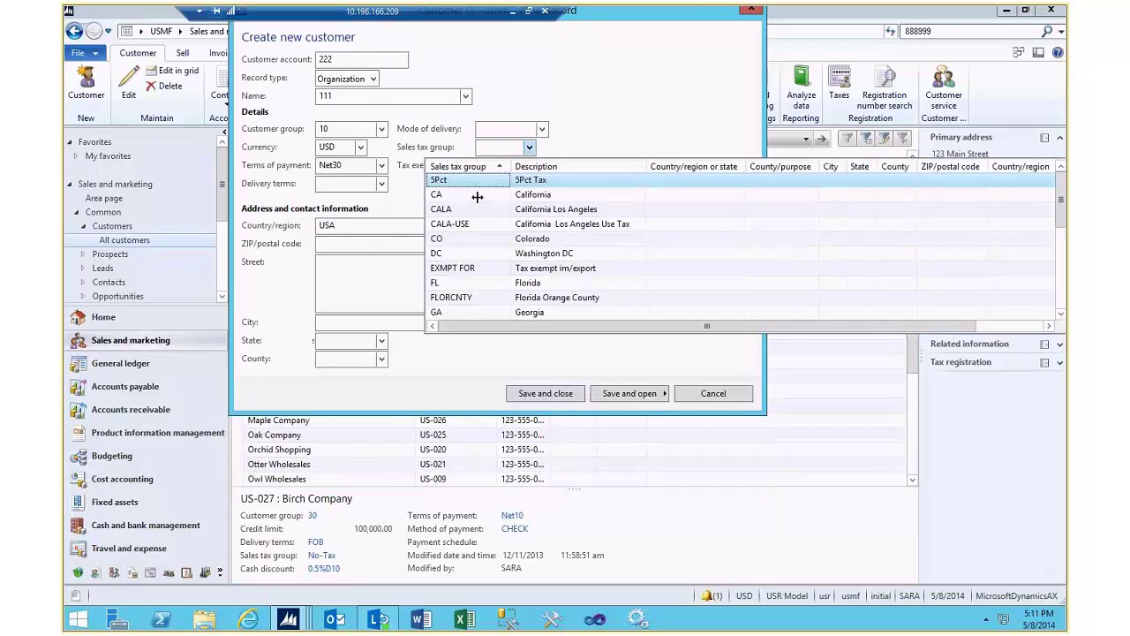
pyautogui.click(476, 196)
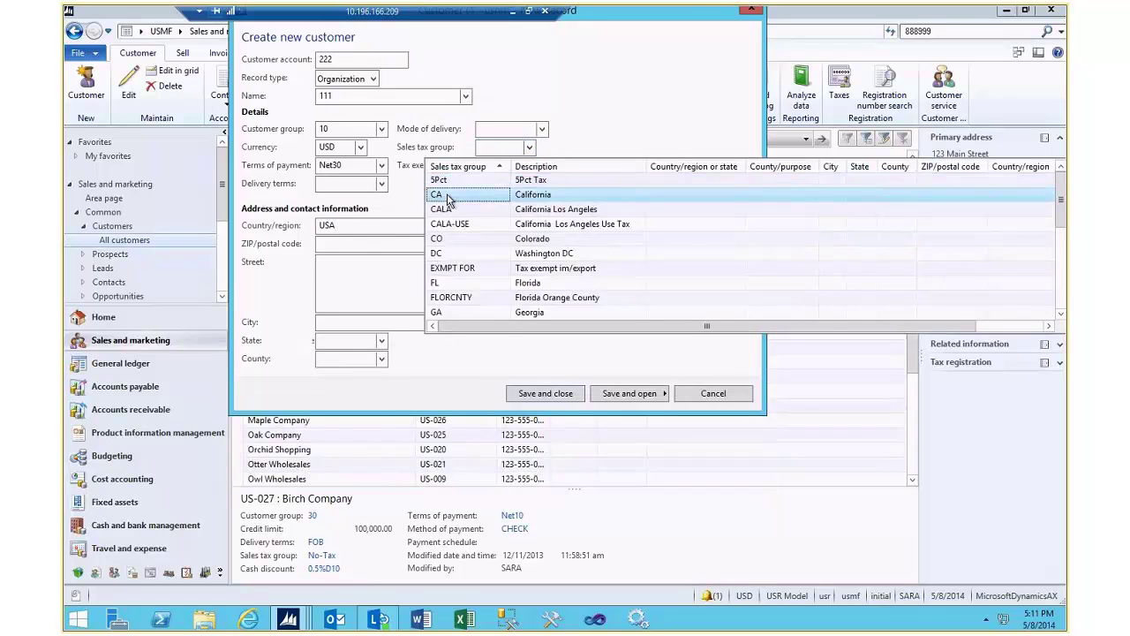
pyautogui.click(548, 394)
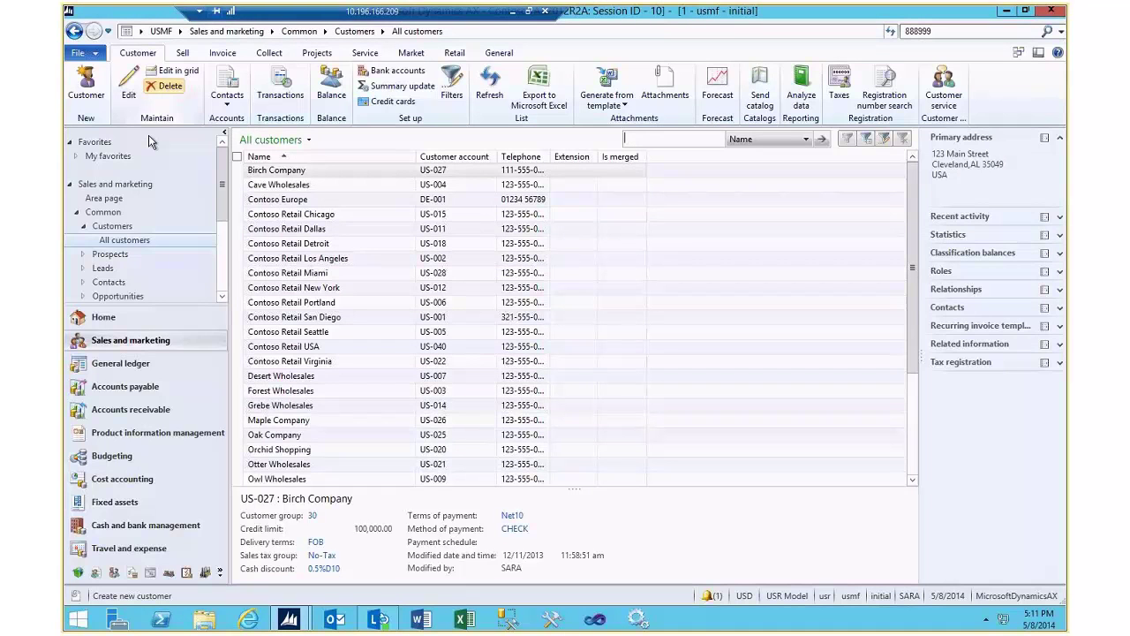
# Return to the Task recorder, stop the recording and select the 4.4.1.2 Create customer profile node.
pyautogui.moveTo(288, 618)
pyautogui.click(369, 565)
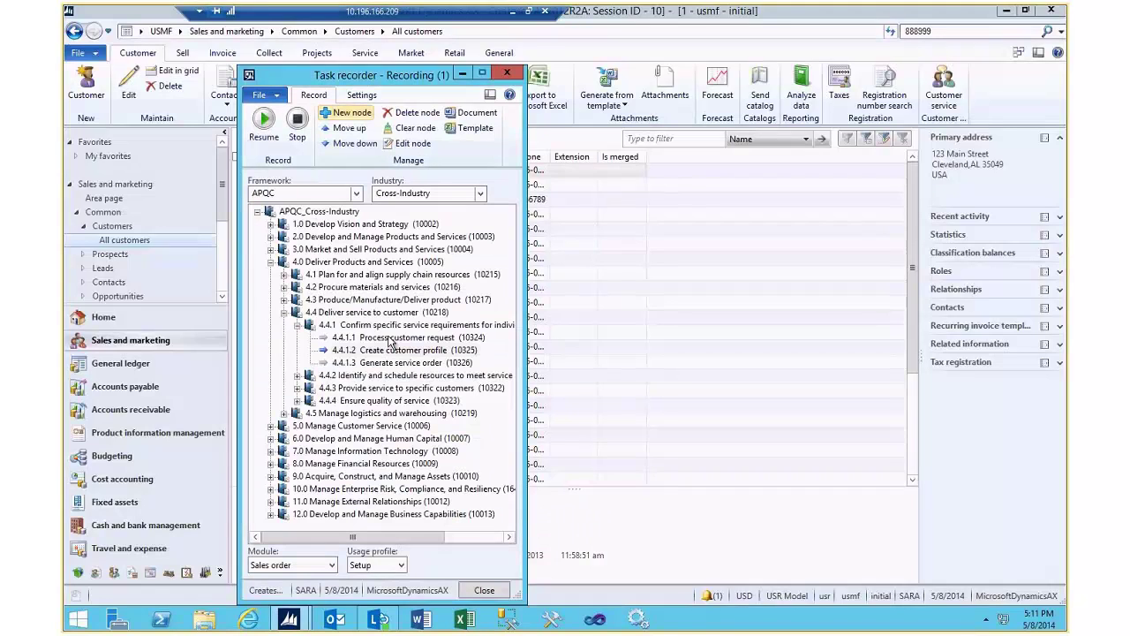
pyautogui.click(393, 349)
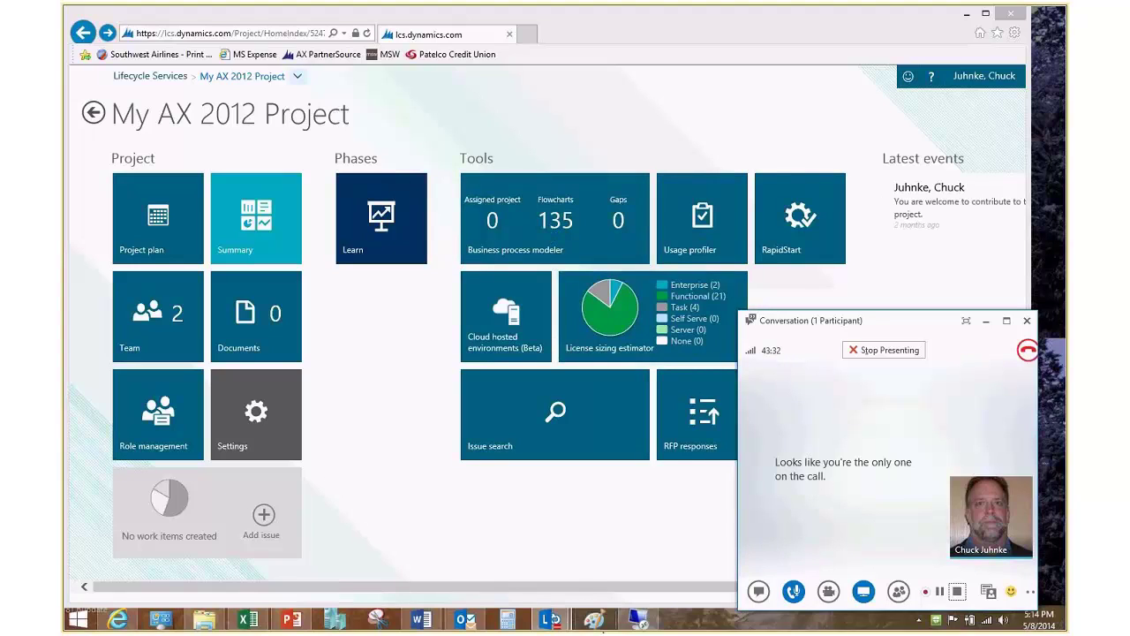
# Switch to the Dynamics AX session, generate the Word document for the 4.4.1.2 Create customer profile recording and review the documented steps.
pyautogui.click(632, 619)
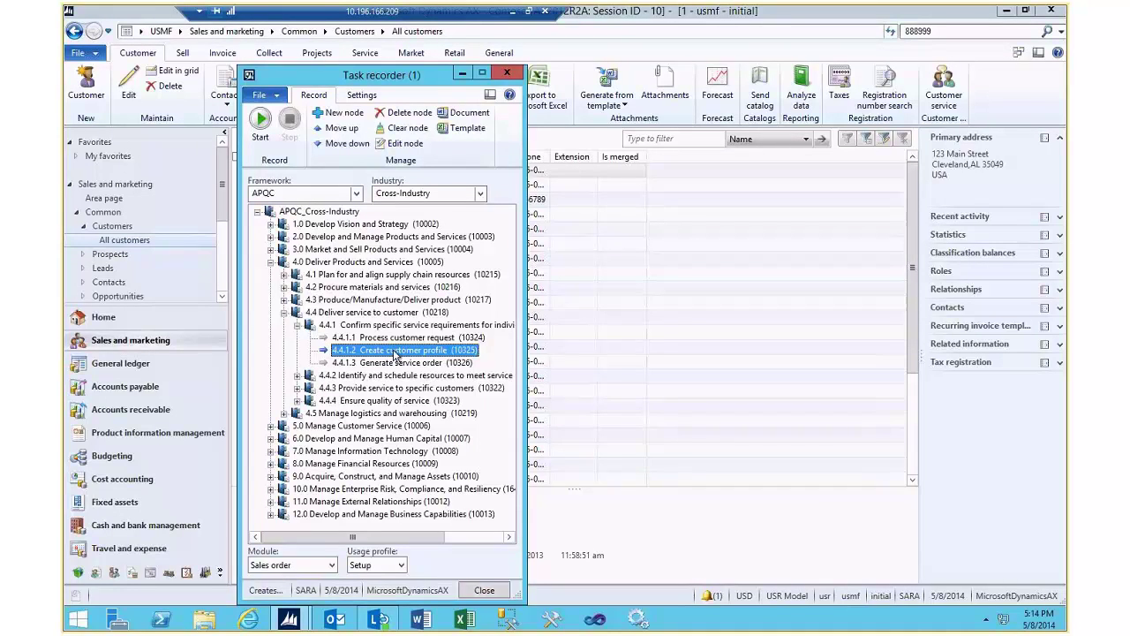
pyautogui.click(462, 117)
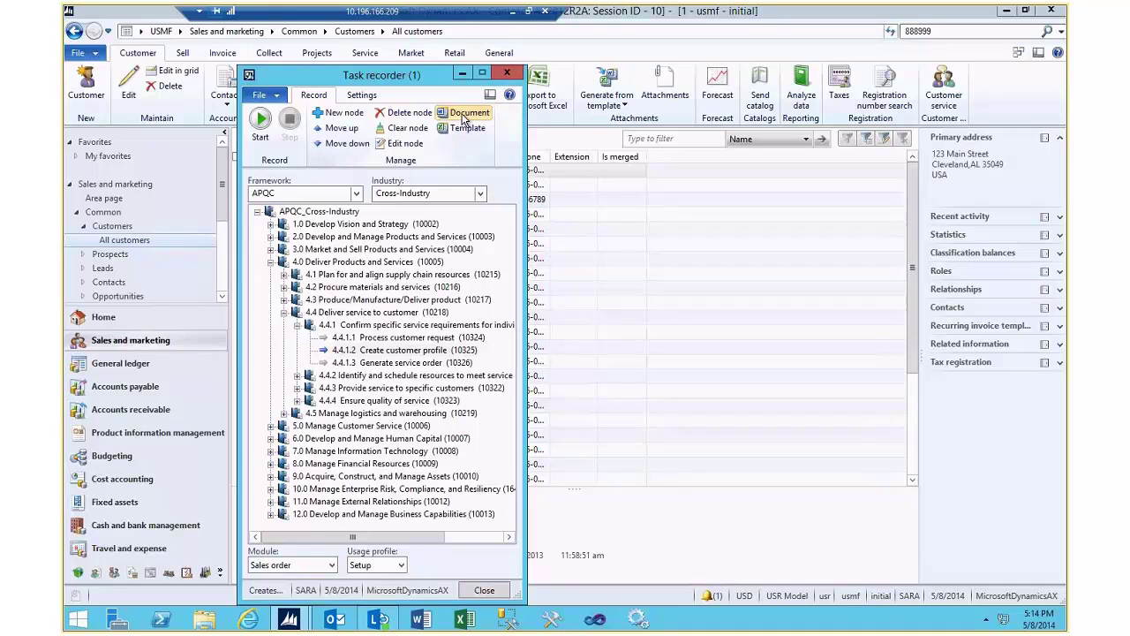
pyautogui.click(420, 620)
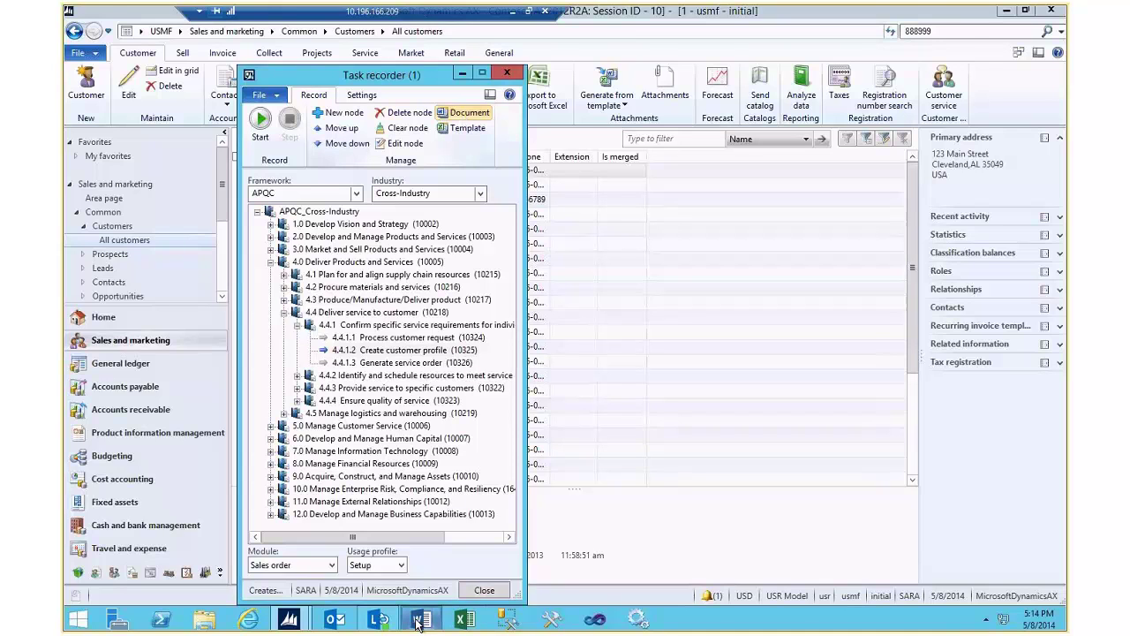
pyautogui.scroll(-15, 902, 296)
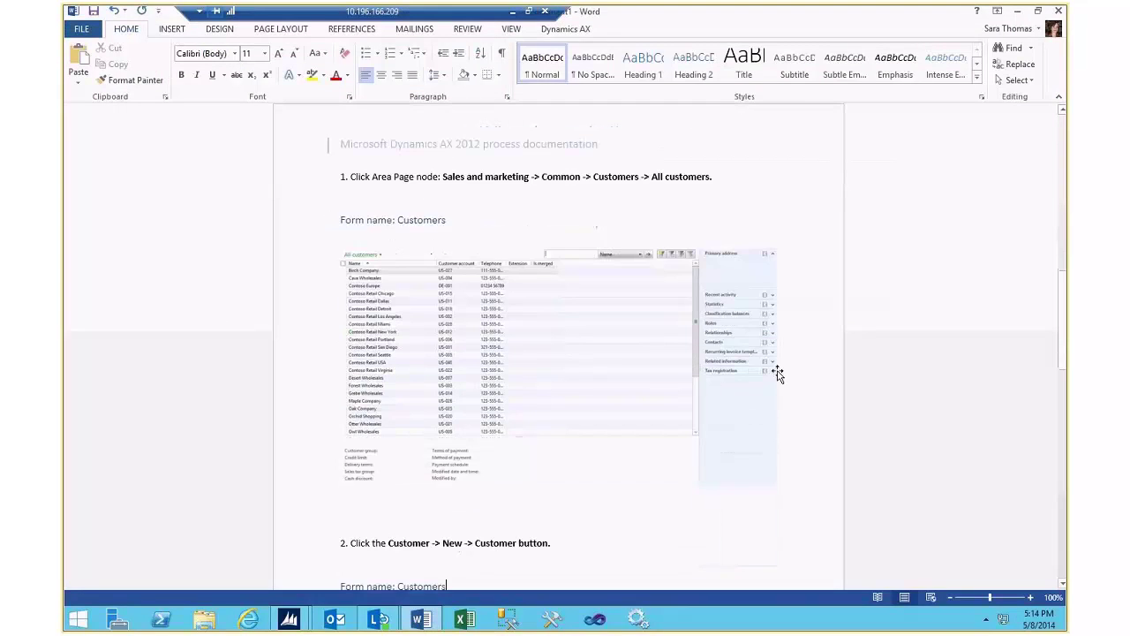
pyautogui.click(1018, 12)
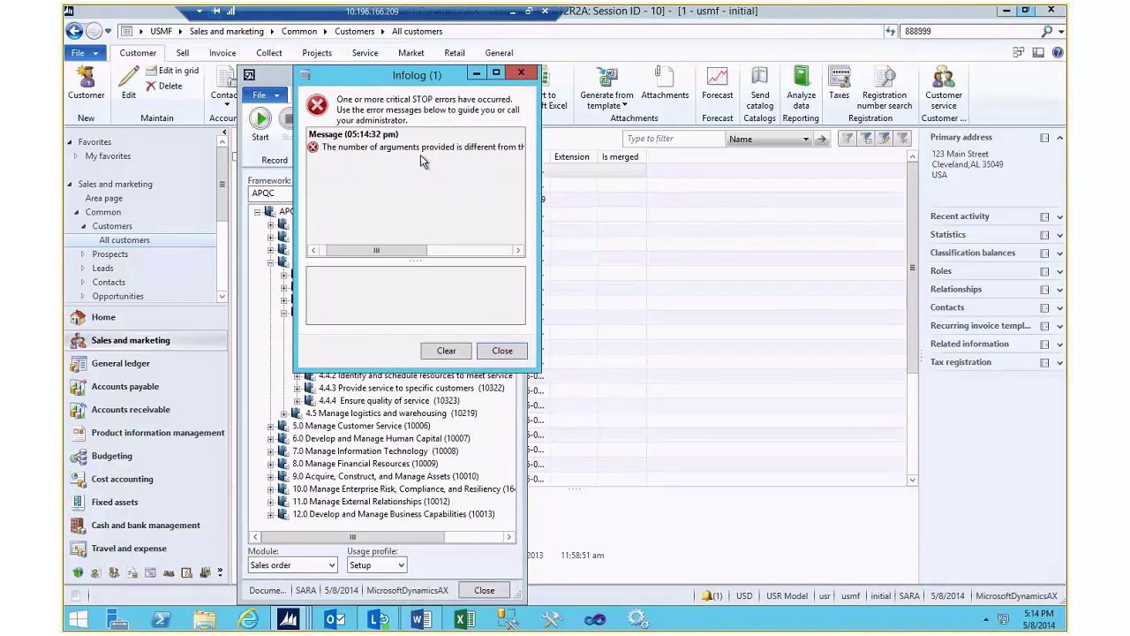
pyautogui.click(507, 350)
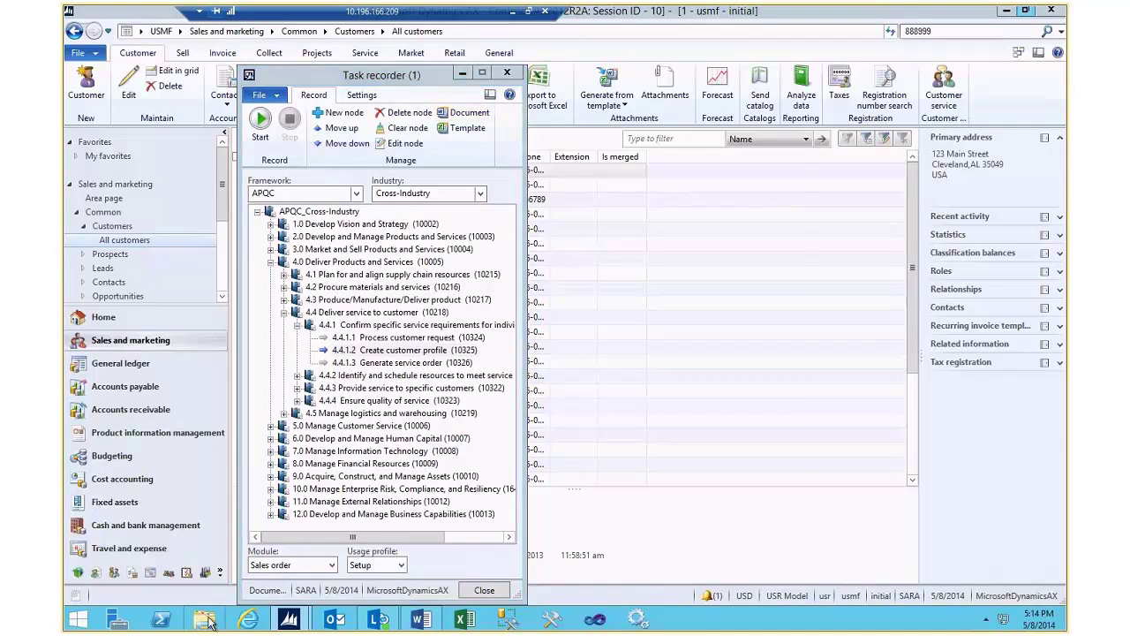
# Browse to the 4.4.1.2 Create customer profile recording folder under Task Recorder\APQC_Cross-Industry on Local Disk (C:).
pyautogui.click(208, 621)
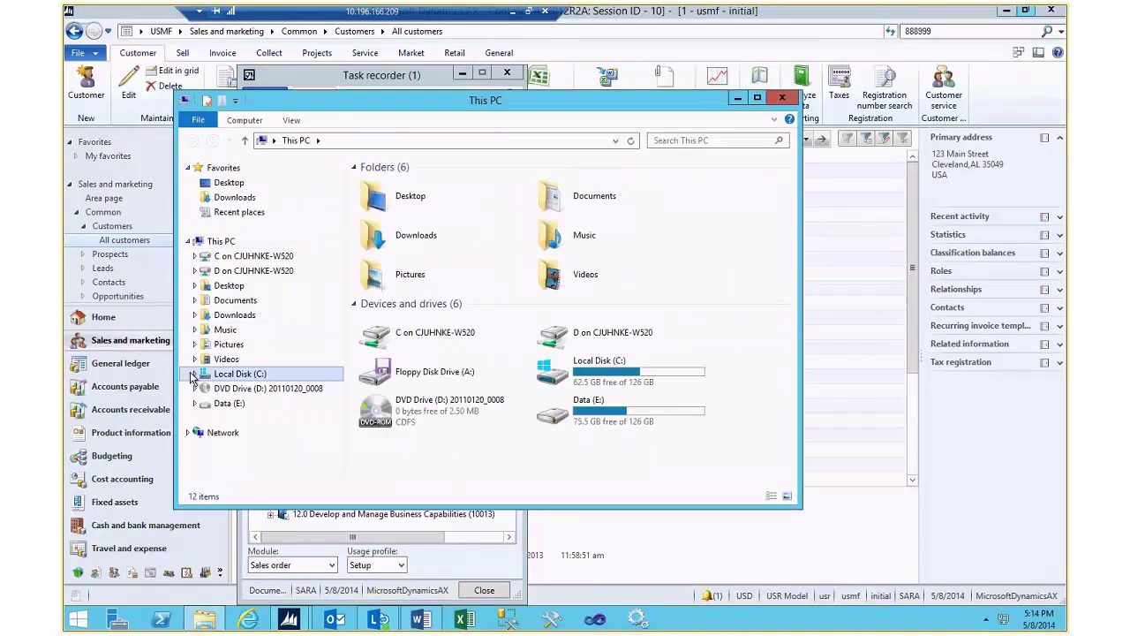
pyautogui.click(193, 375)
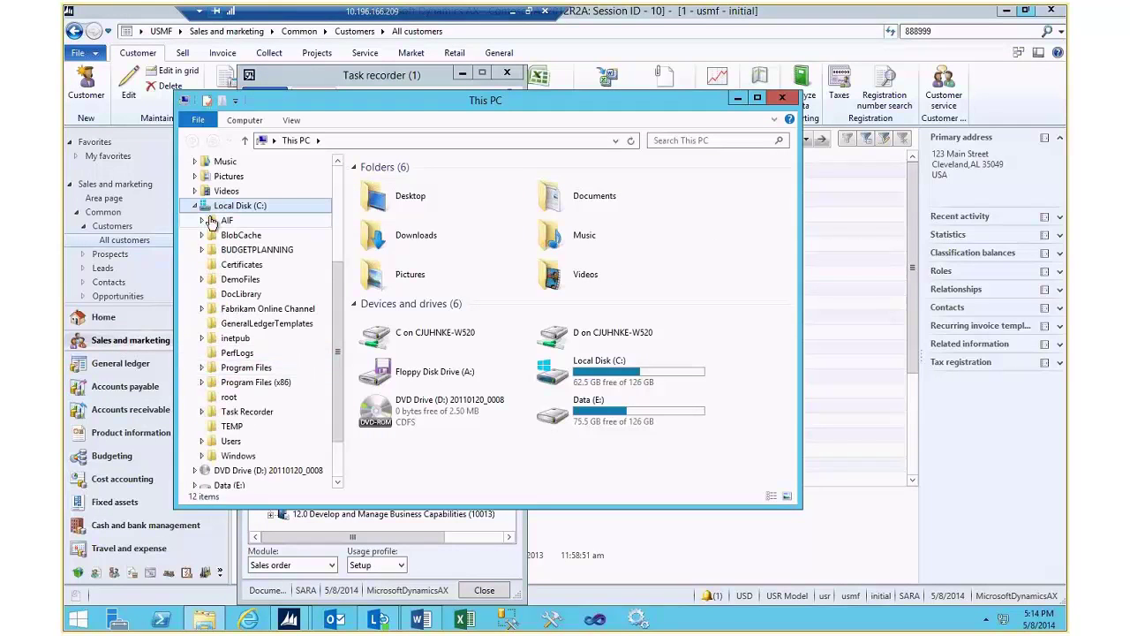
pyautogui.click(260, 417)
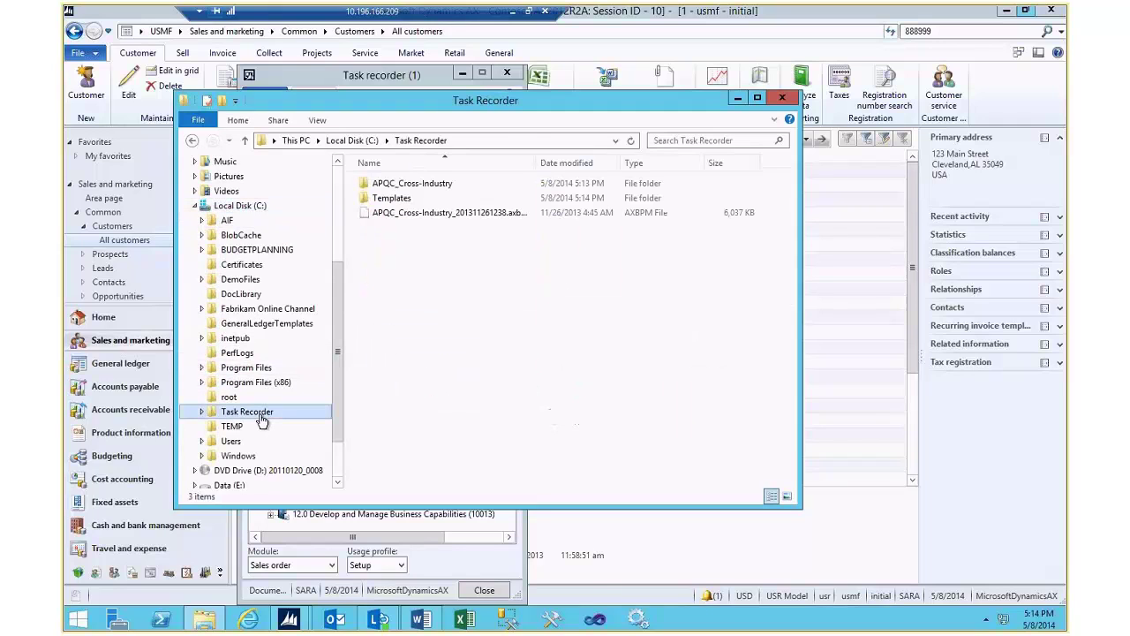
pyautogui.doubleClick(412, 183)
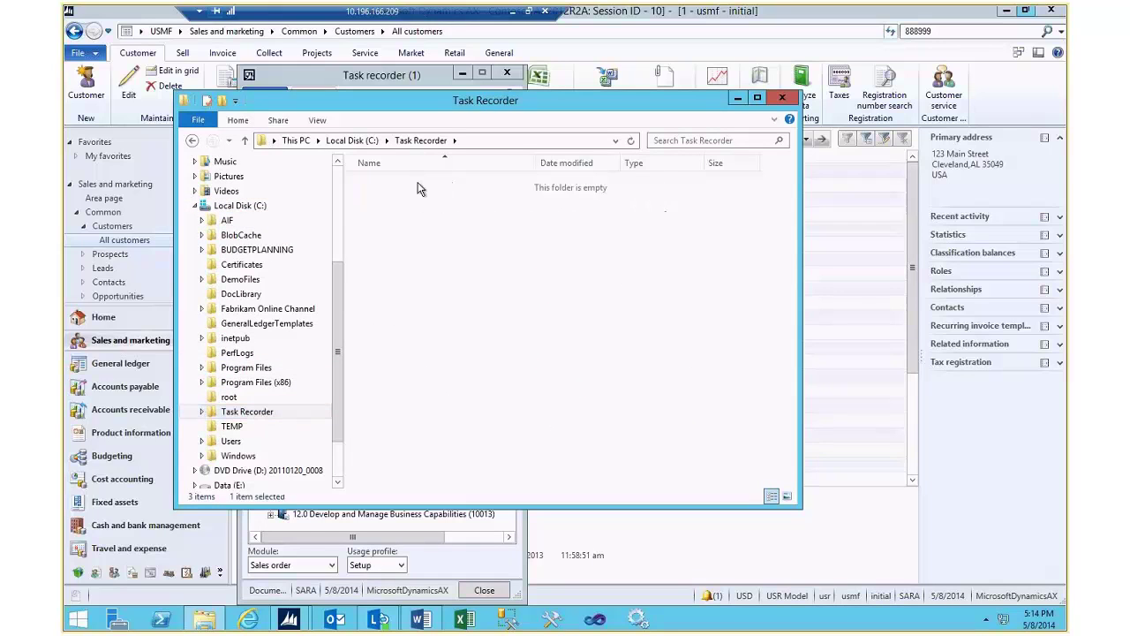
pyautogui.doubleClick(388, 201)
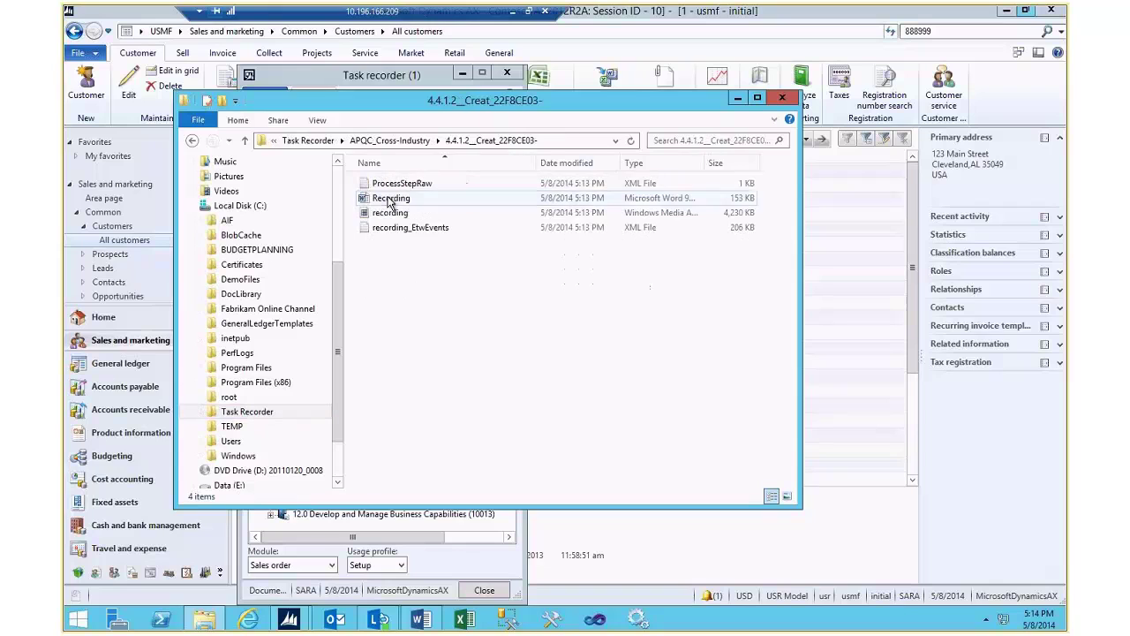
# Play the video file named recording from the 4.4.1.2 folder briefly, then close the player.
pyautogui.click(389, 217)
pyautogui.doubleClick(389, 216)
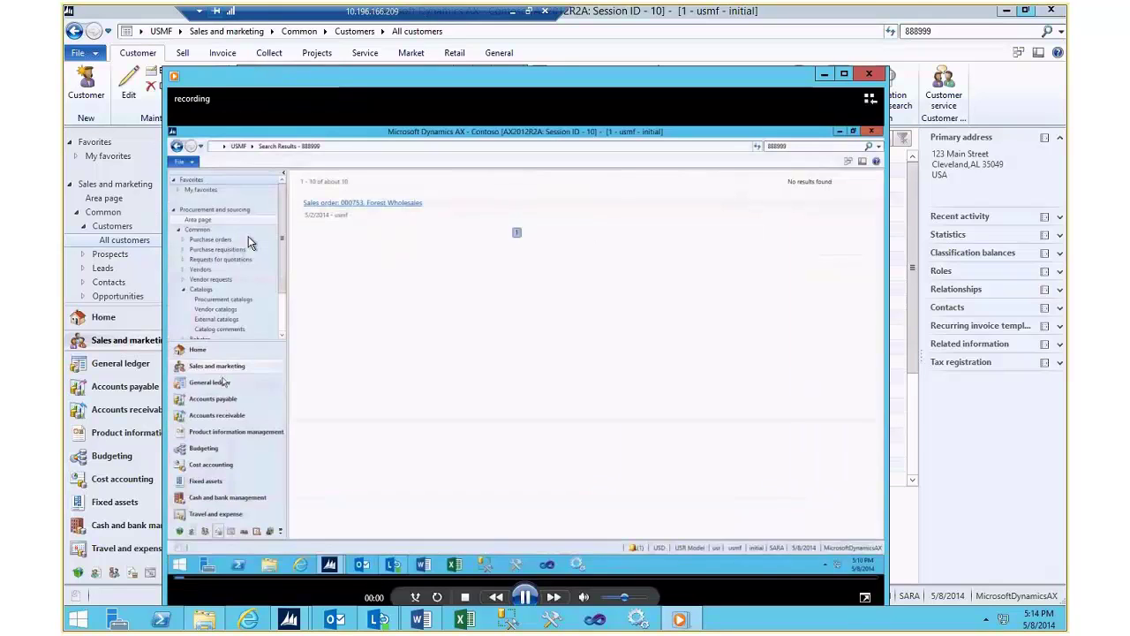
pyautogui.click(878, 74)
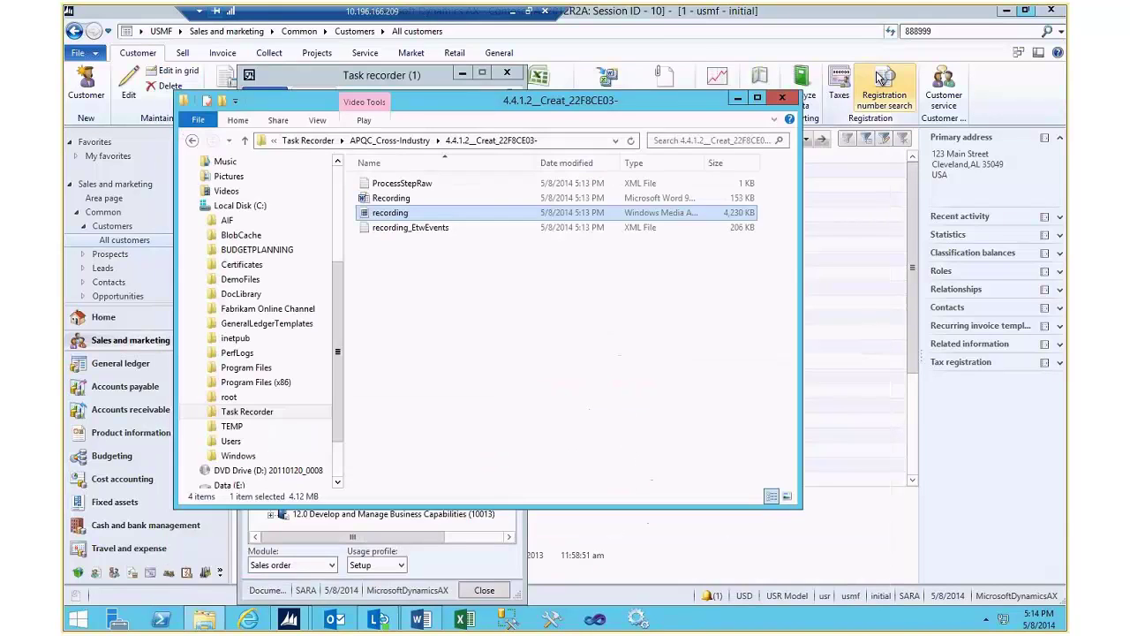
# Return to the Task recorder, display its Settings commands to find Build package, and minimize the remote session.
pyautogui.click(471, 573)
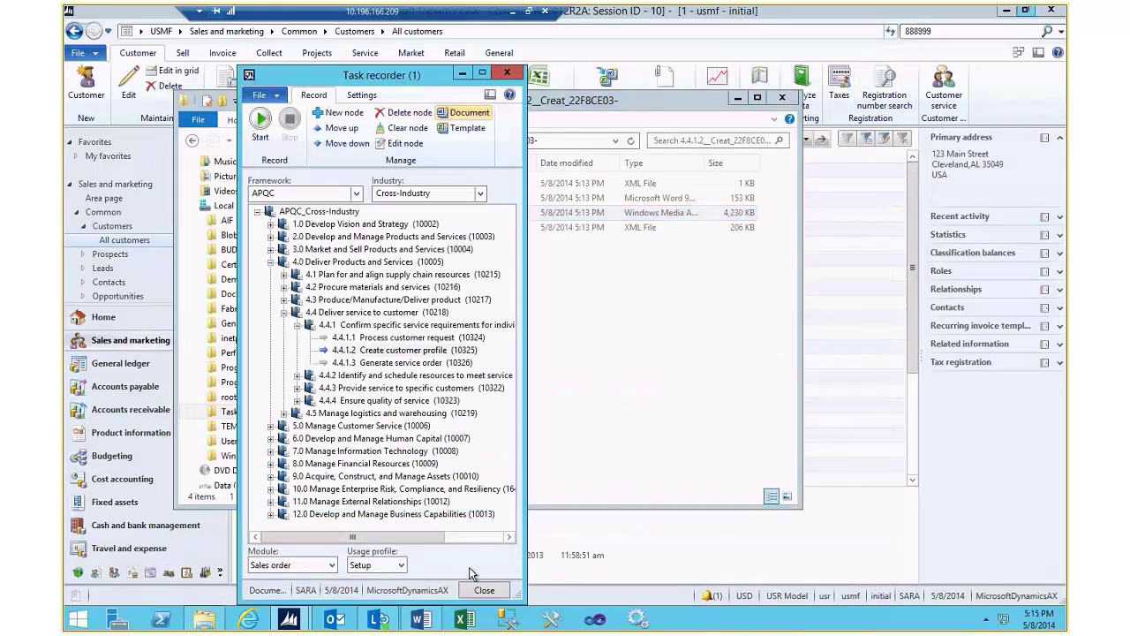
pyautogui.click(361, 94)
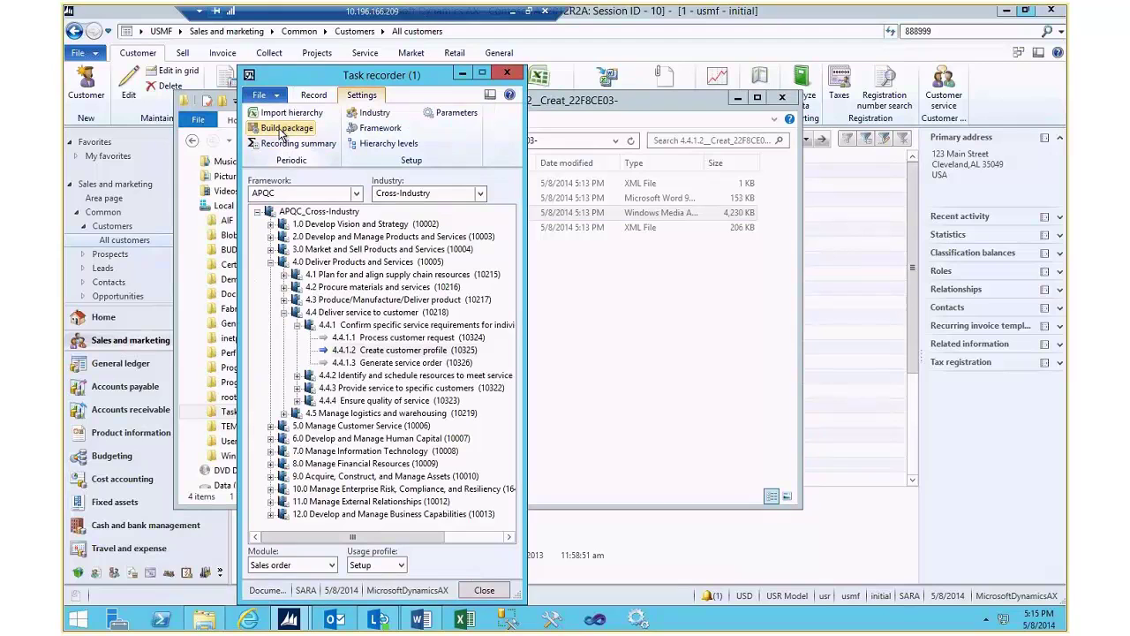
pyautogui.click(512, 12)
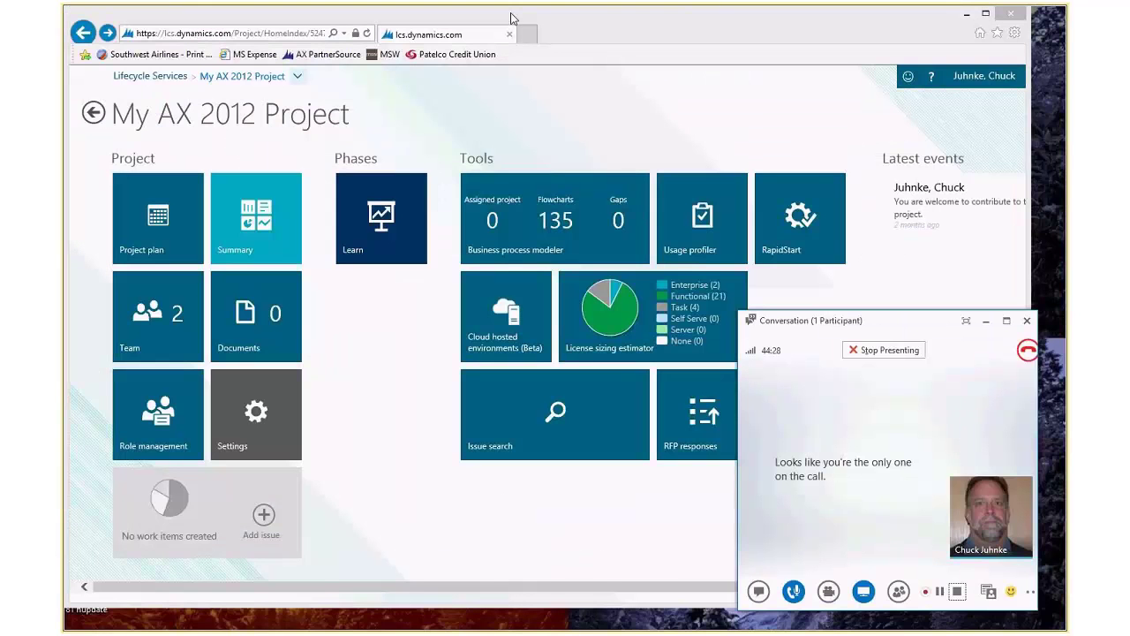
# Switch to Lifecycle Services and open the global APQC cross-industry AX 2012 library in the Business process modeler.
pyautogui.click(430, 500)
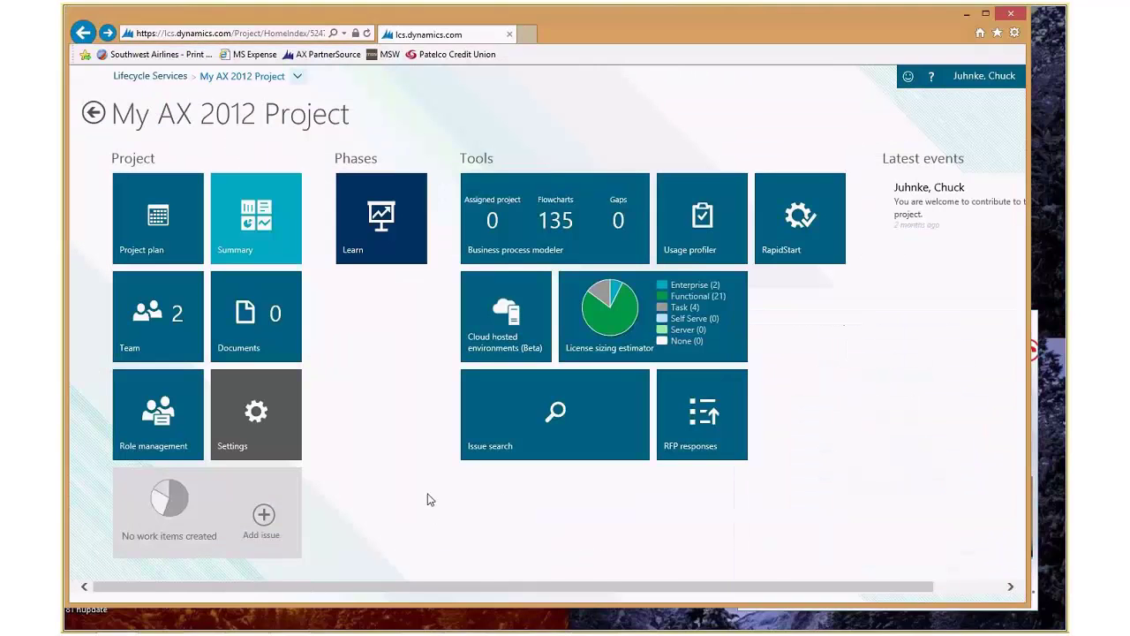
pyautogui.click(565, 227)
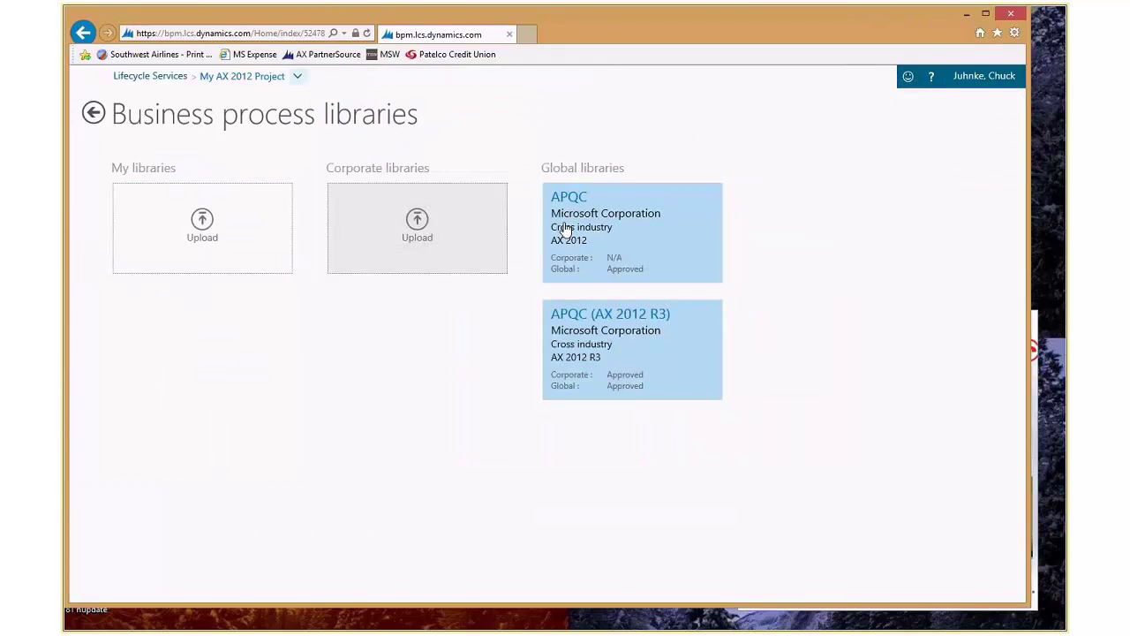
pyautogui.click(563, 228)
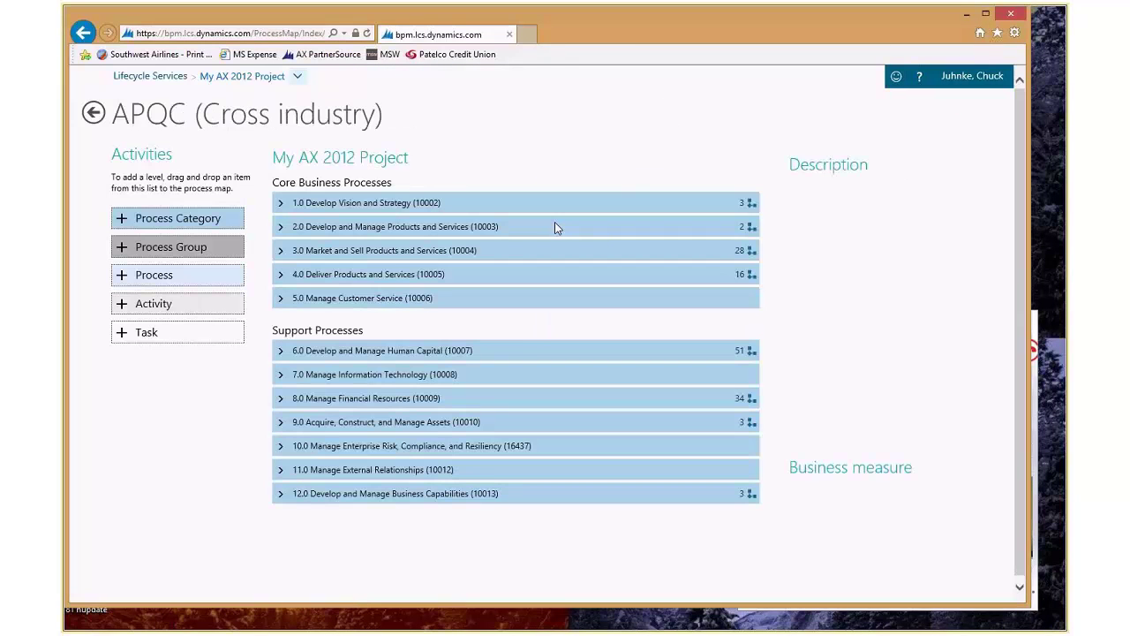
# Expand 4.0 Deliver Products and Services down through 4.4 Deliver service to customer to 4.4.1 Confirm specific service requirements.
pyautogui.click(286, 276)
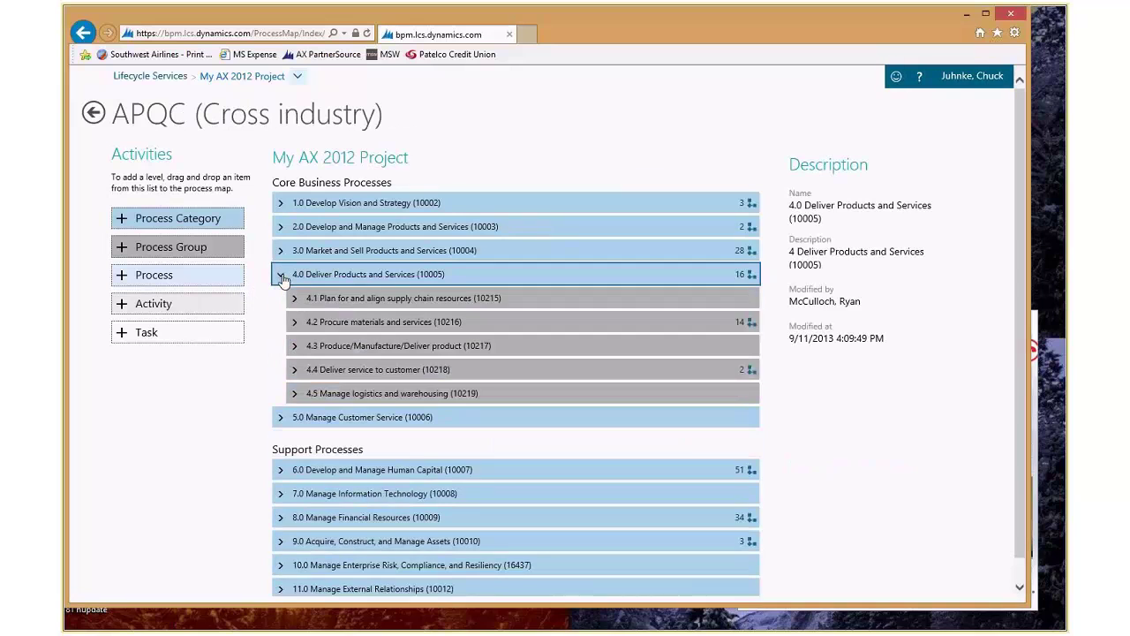
pyautogui.click(292, 370)
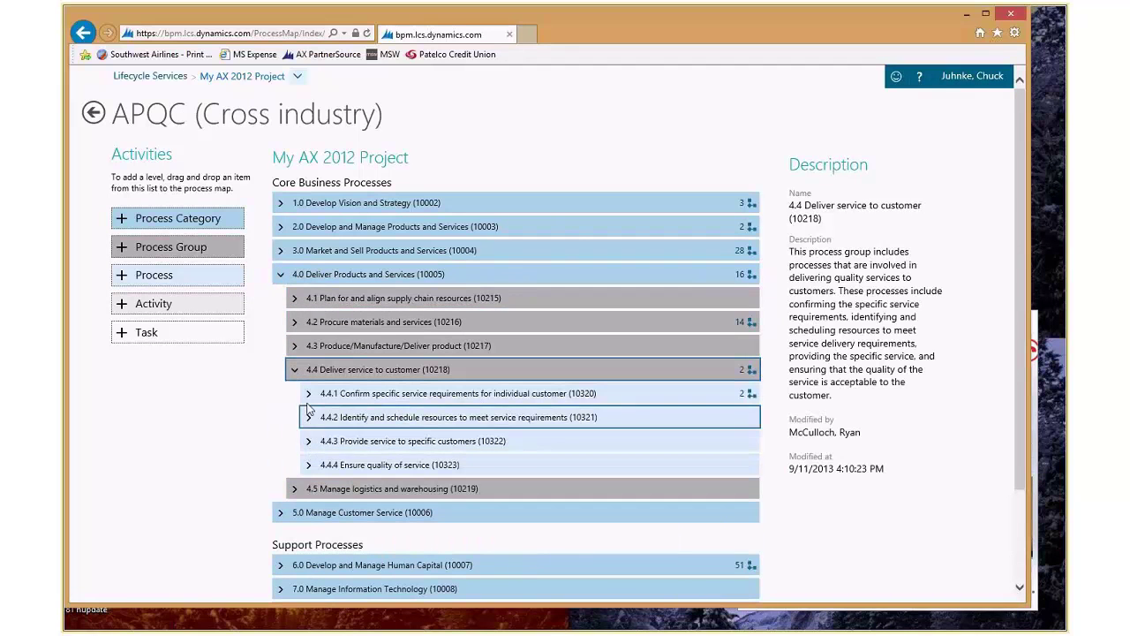
pyautogui.click(308, 393)
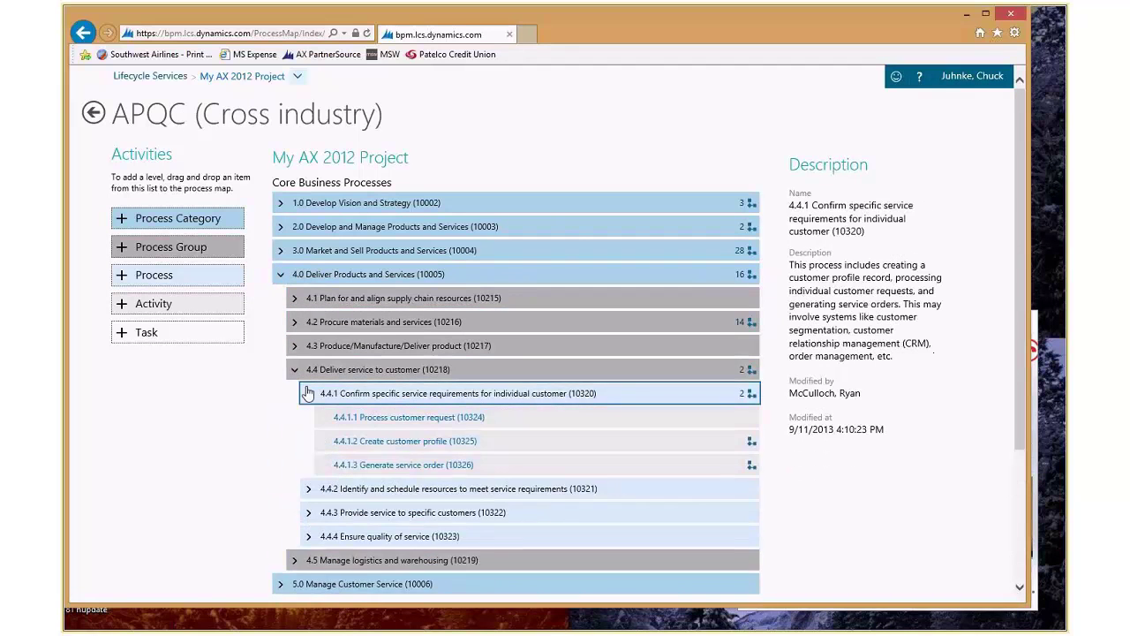
# Try to open the 4.4.1.2 Create customer profile flowchart and look through the available activity shapes.
pyautogui.click(388, 443)
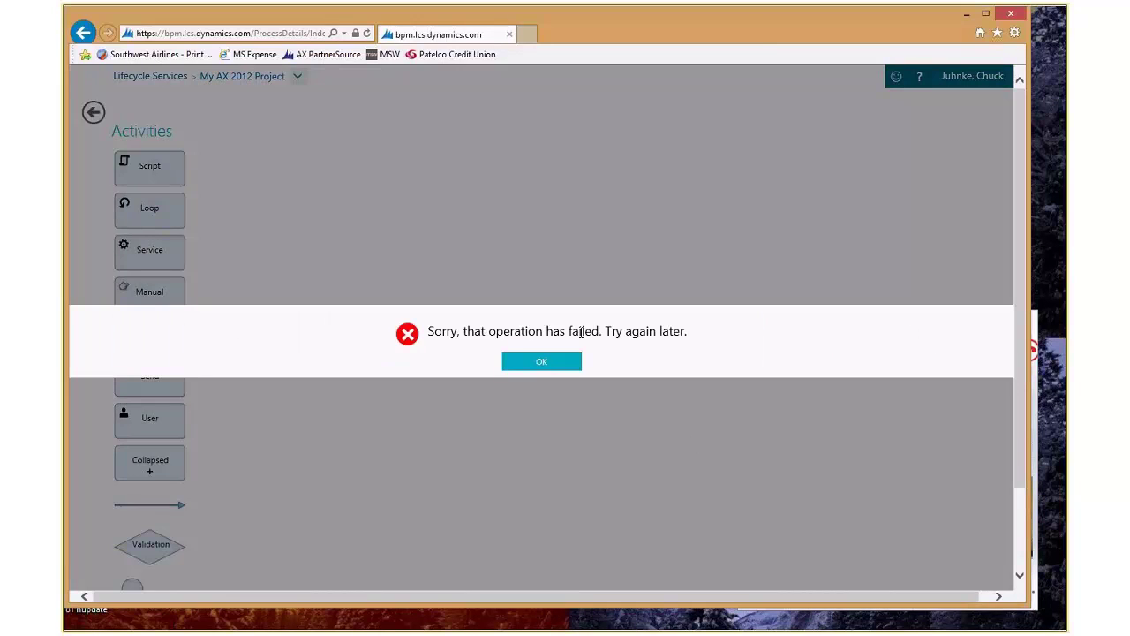
pyautogui.click(560, 362)
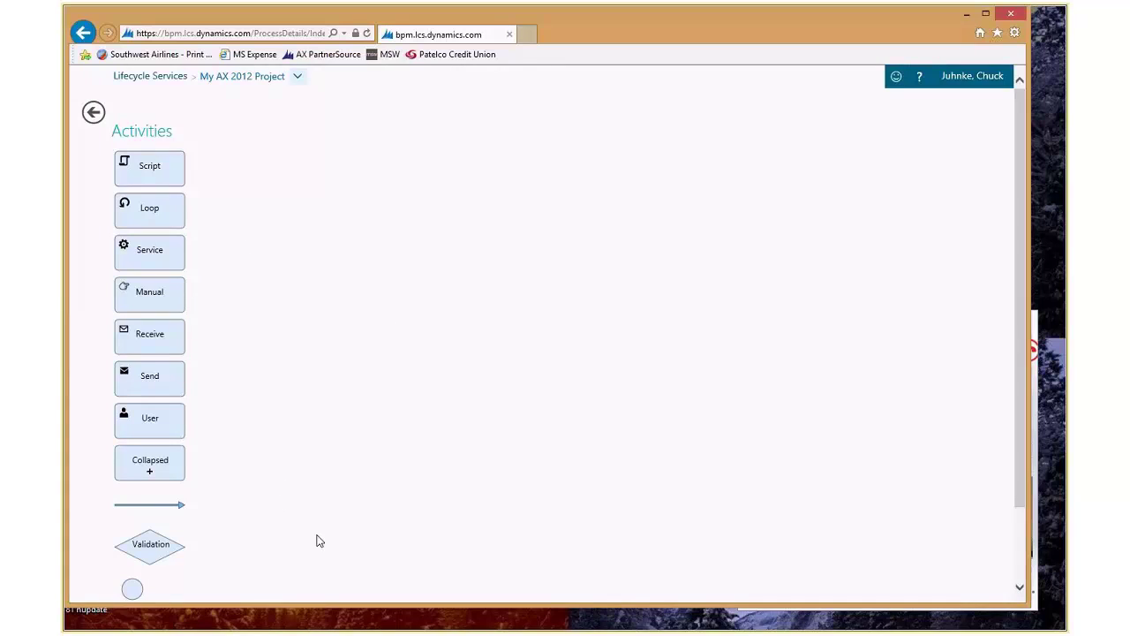
pyautogui.click(1022, 562)
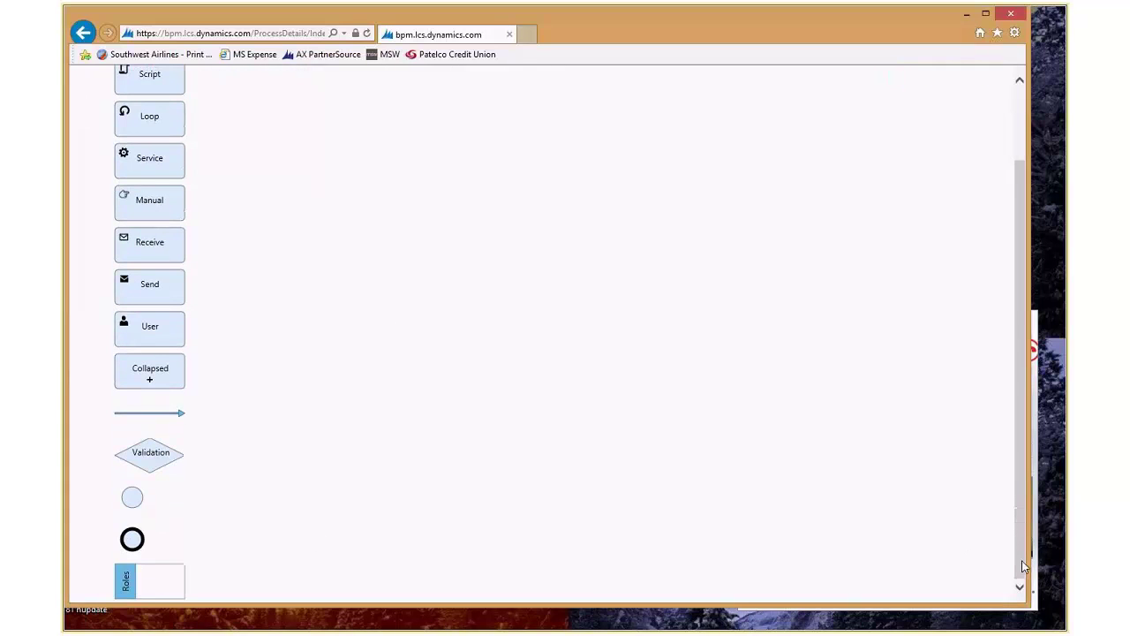
pyautogui.scroll(2, 109, 256)
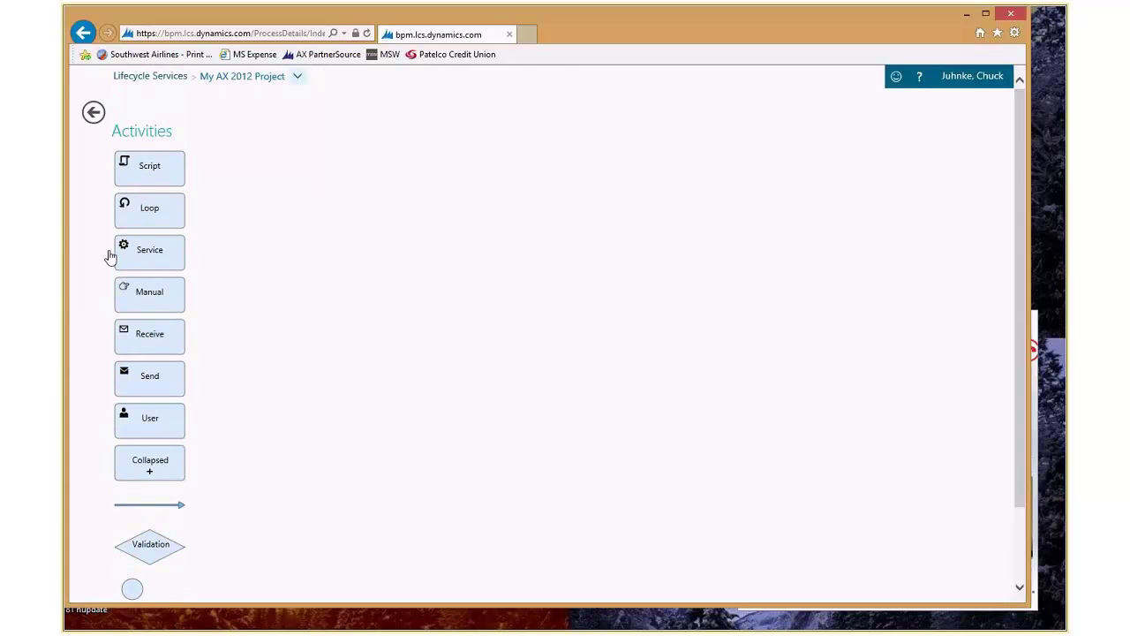